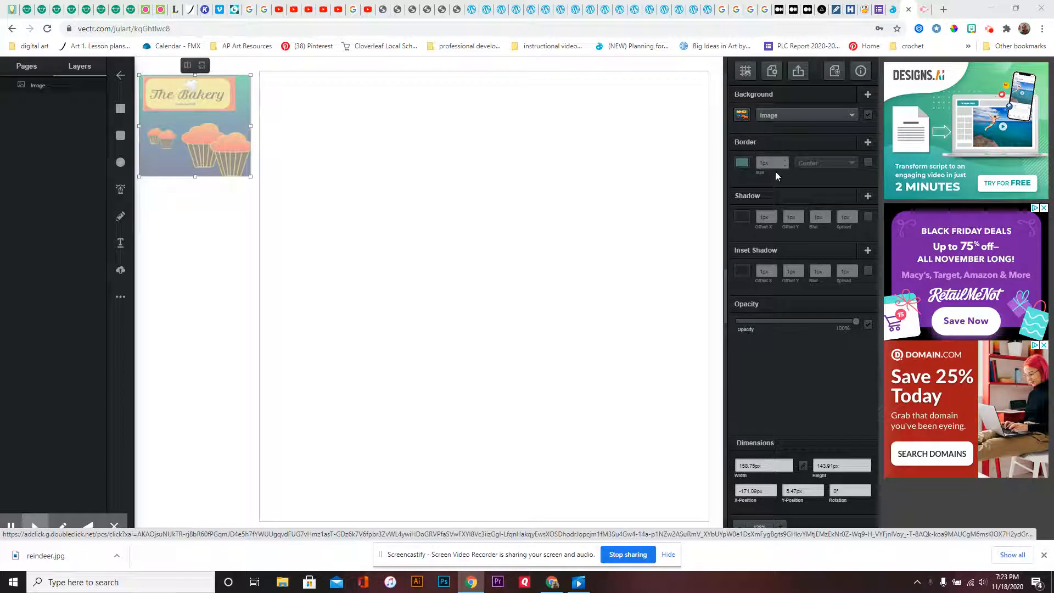
- Enlarge the bakery image beside the page to a width of 197 px, keeping its proportions
click(790, 464)
click(790, 464)
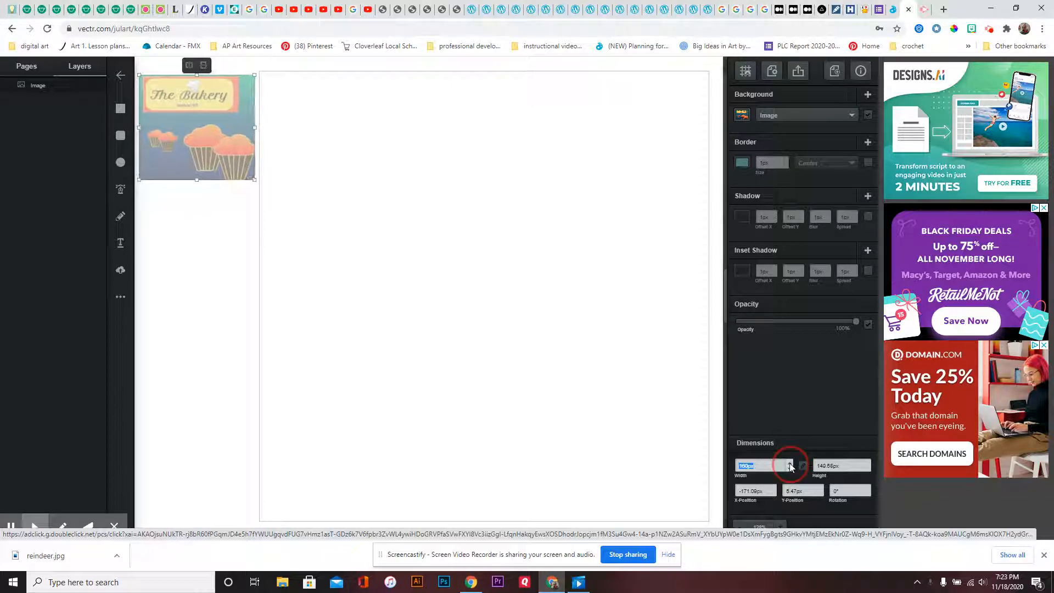
click(789, 464)
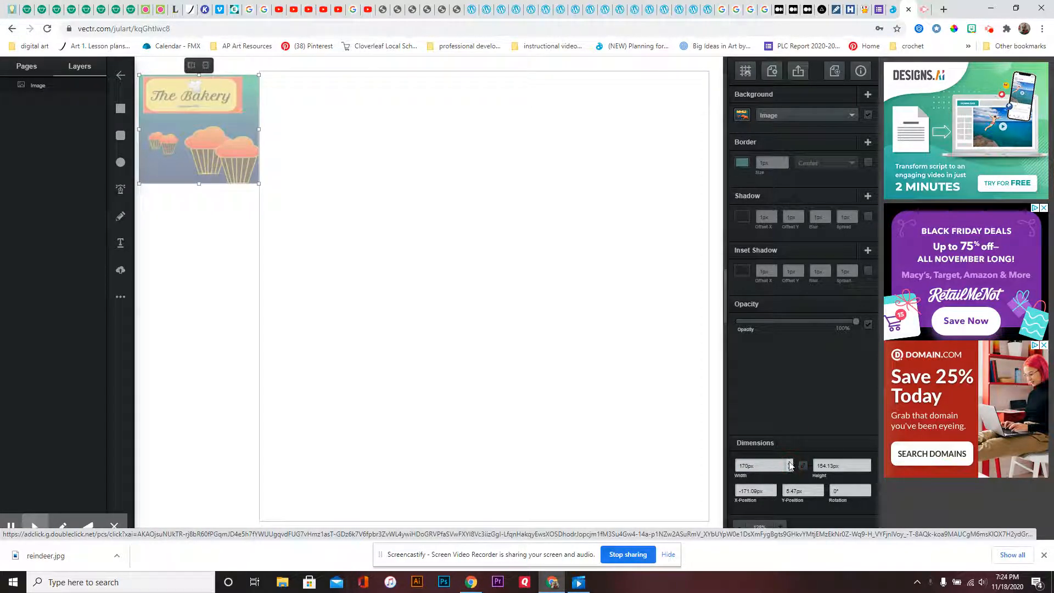
click(789, 464)
click(790, 464)
click(790, 464)
- Shrink the bakery reference image beside the page to about 99 × 105 px
click(211, 119)
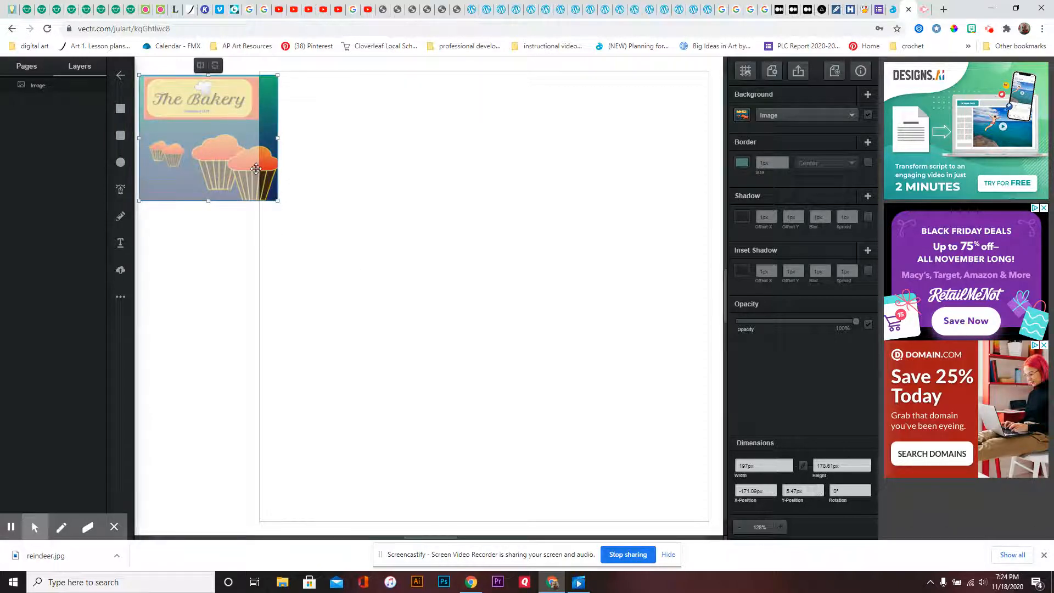
drag(278, 200, 209, 148)
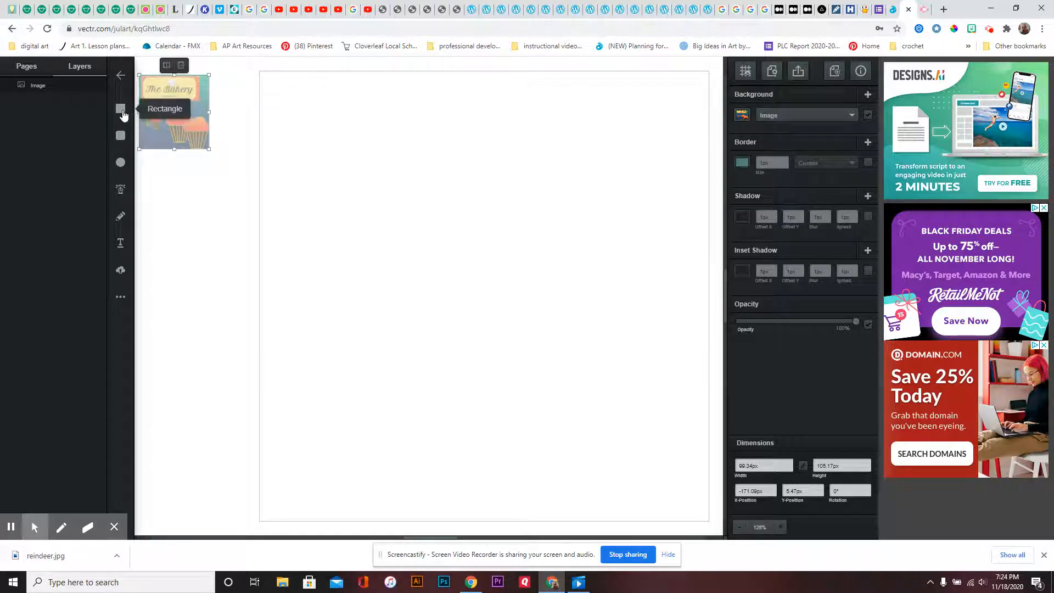
- Draw a rectangle of about 642 × 643 px covering the whole page and fill it with bright blue
click(121, 111)
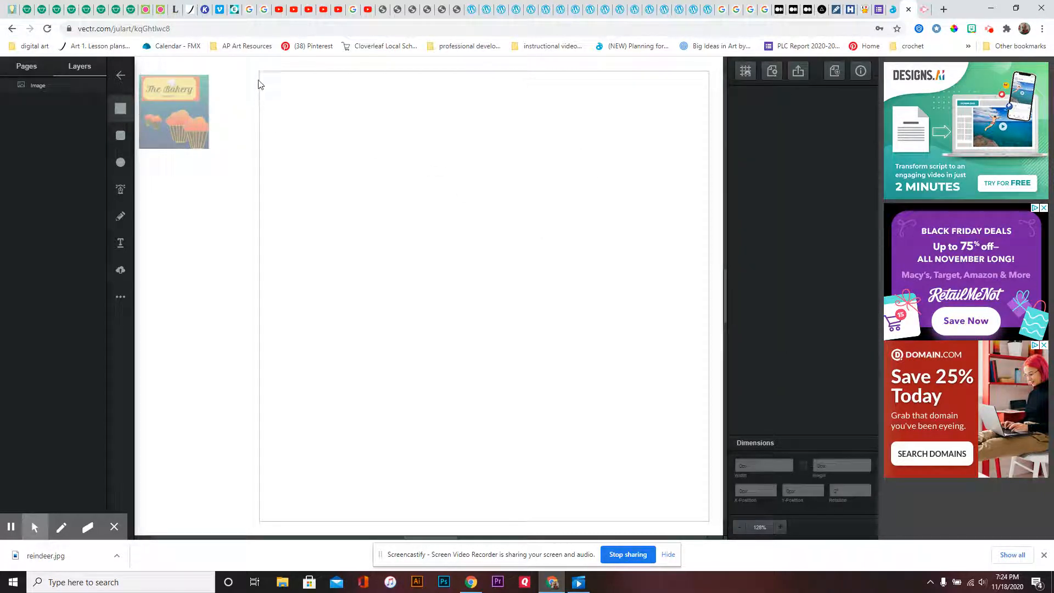
drag(258, 73, 709, 525)
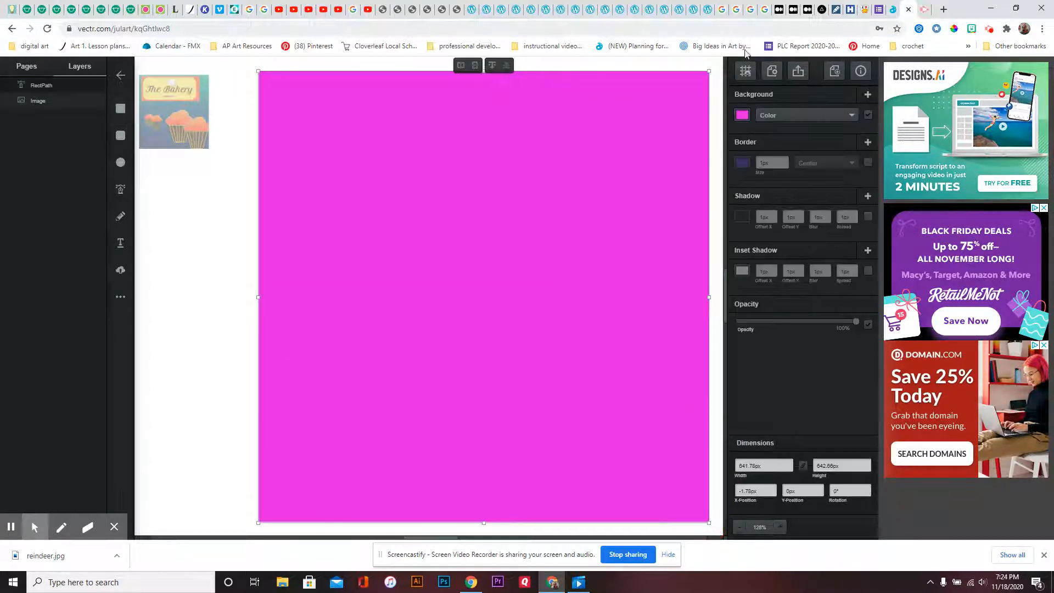
click(742, 116)
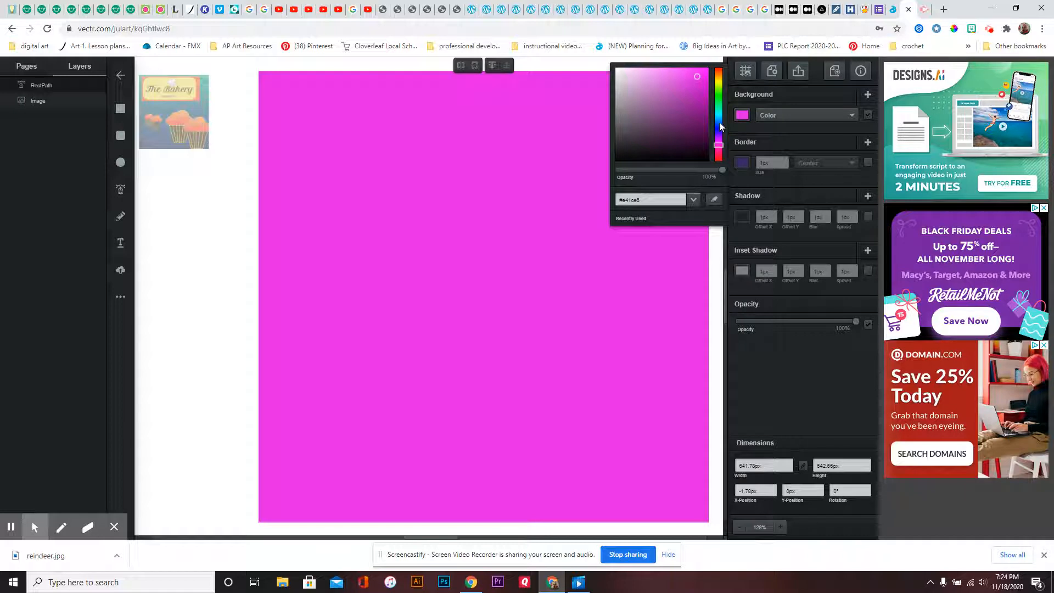
click(718, 123)
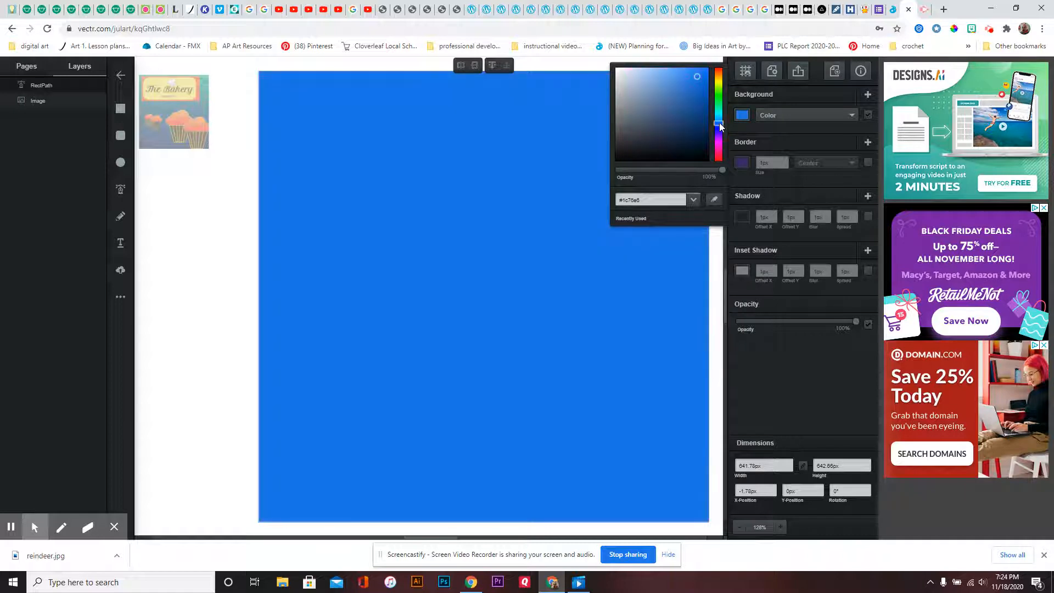
- Change the rectangle's background to a linear gradient and set the gradient's top stop to dark blue
click(799, 117)
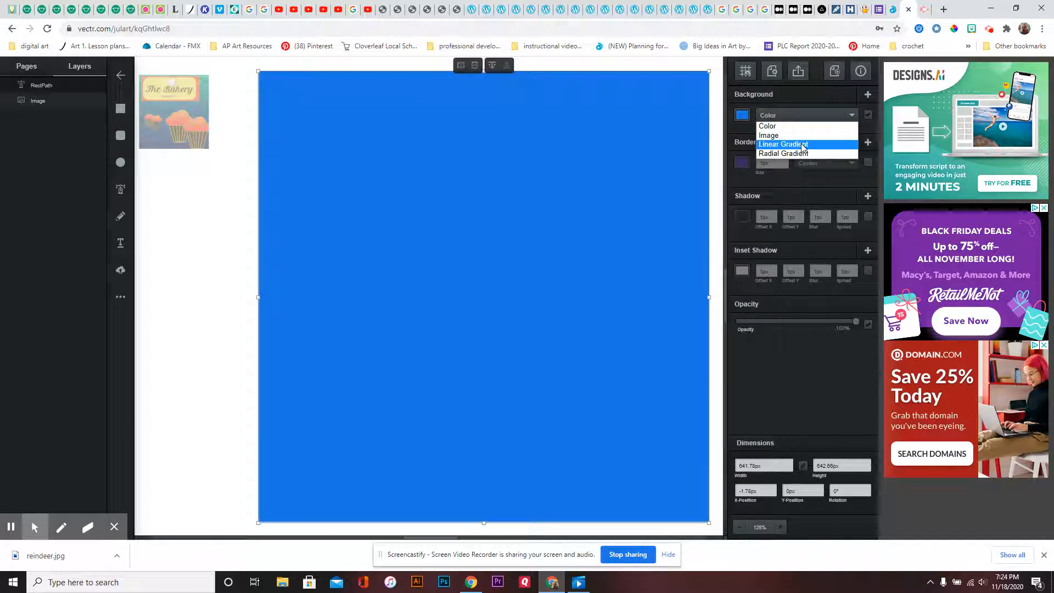
click(801, 145)
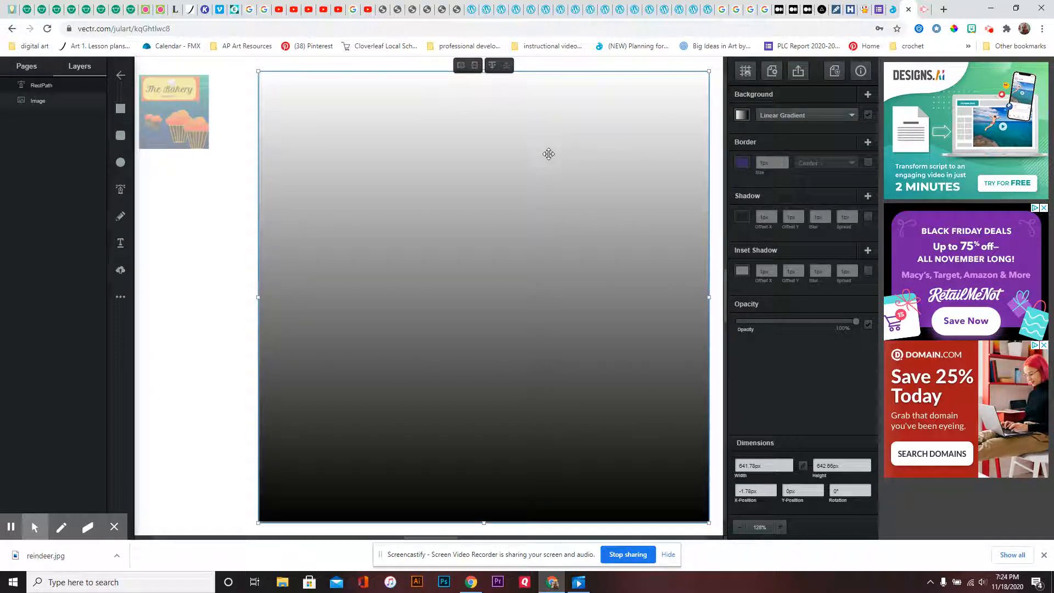
click(742, 115)
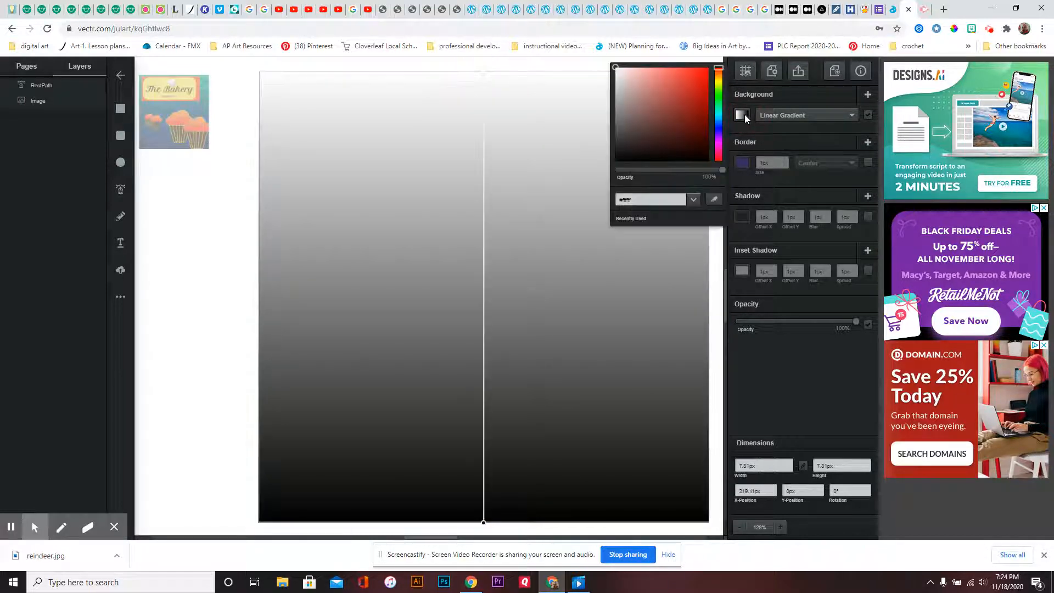
click(718, 128)
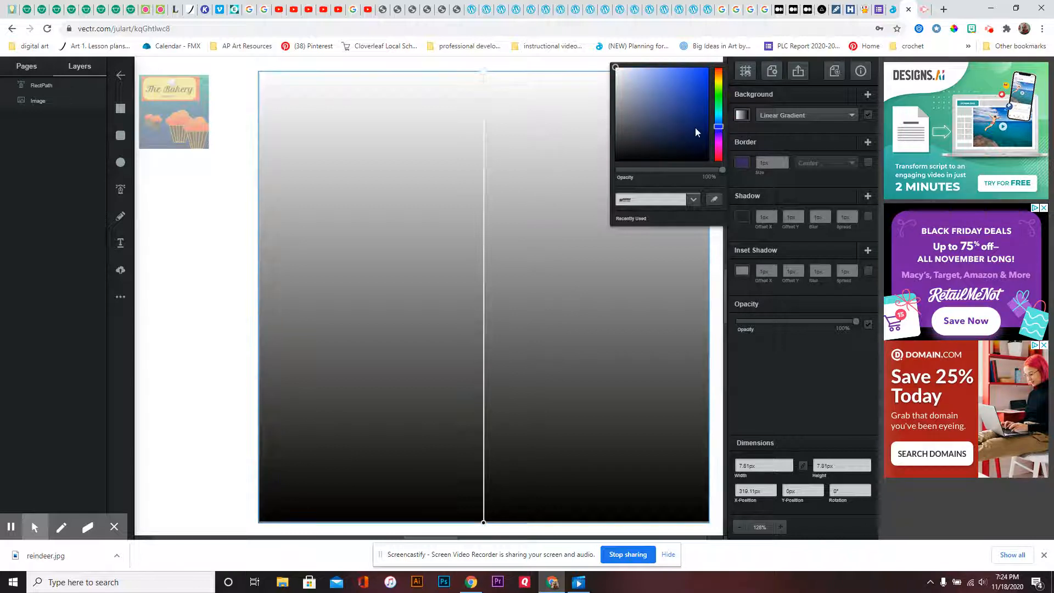
click(696, 118)
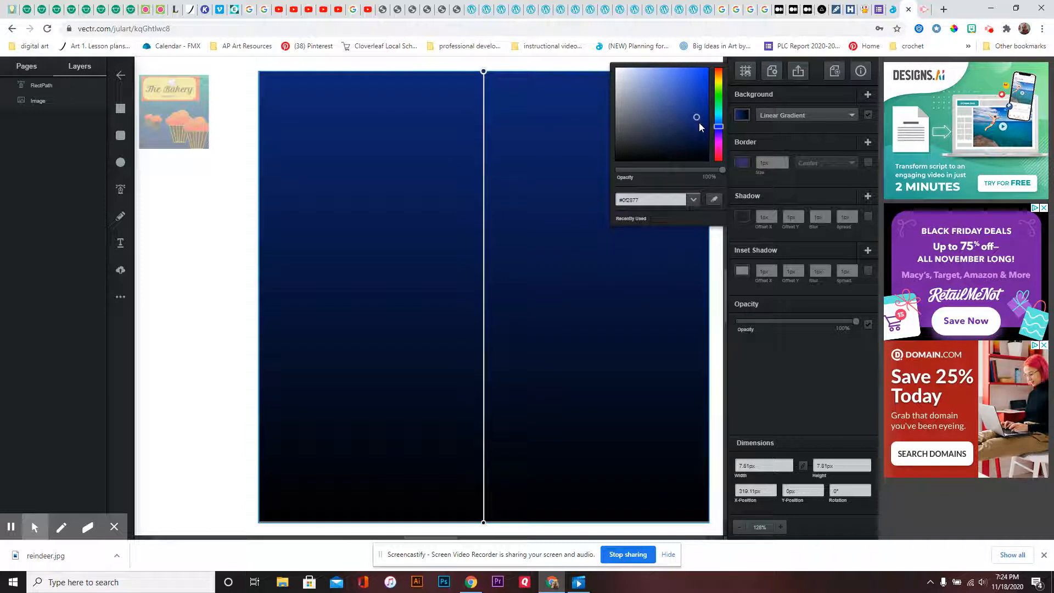
- Set the gradient's bottom stop to a dark navy blue
click(484, 523)
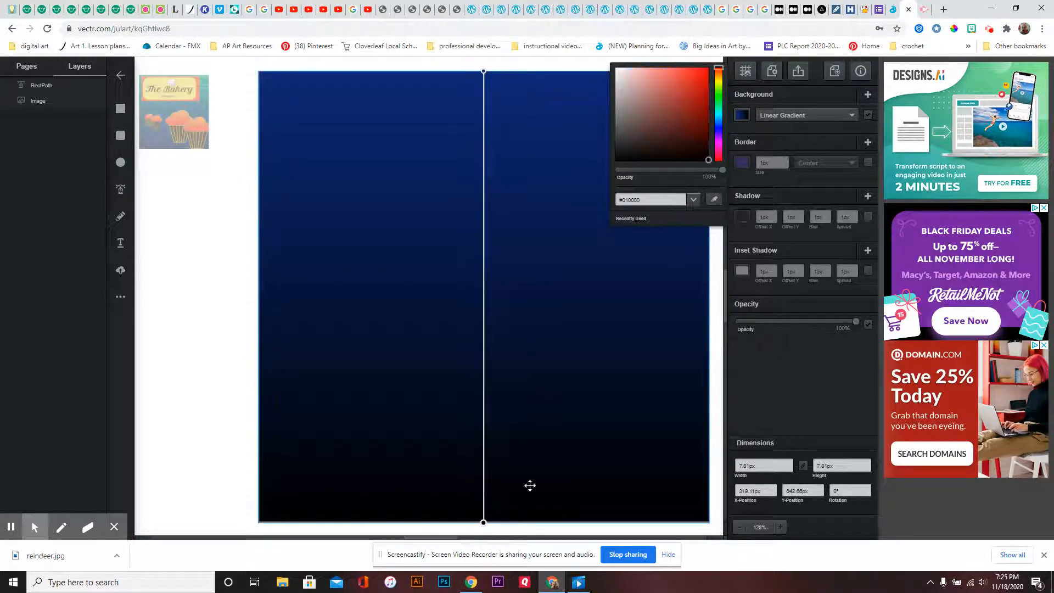
click(719, 127)
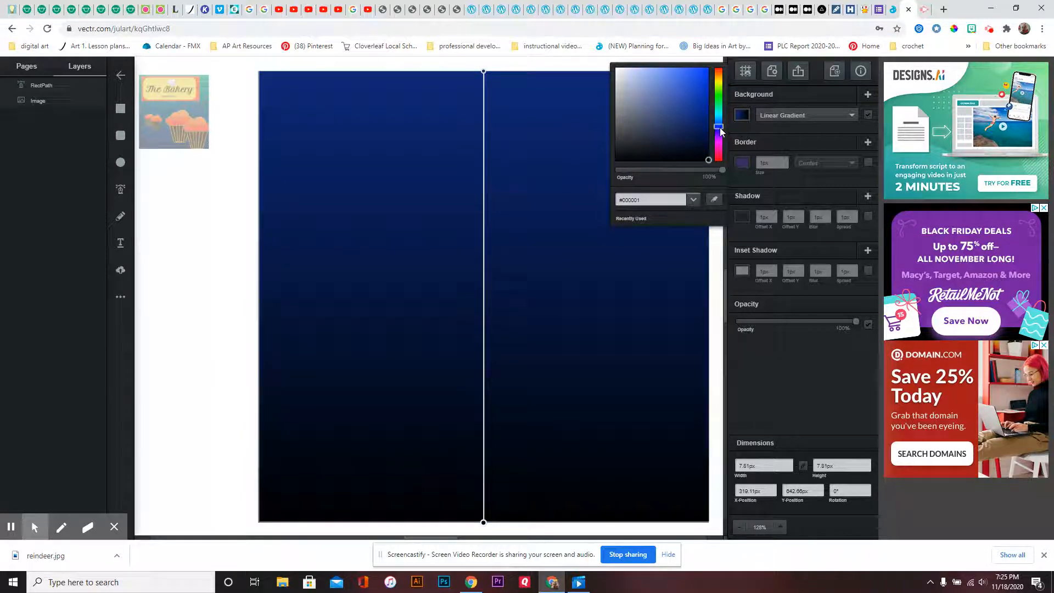
click(686, 130)
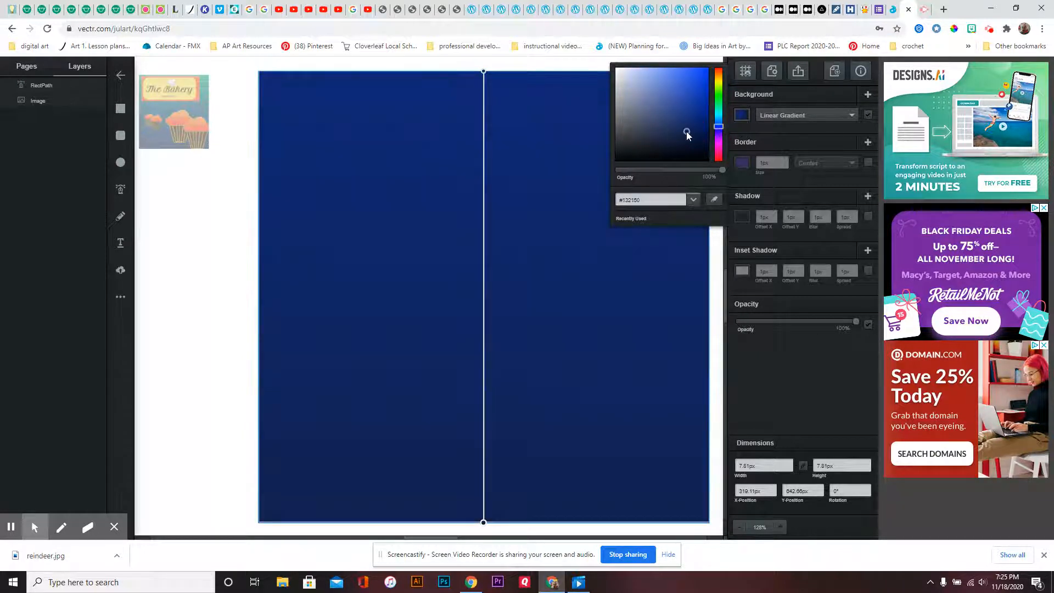
- Recolor the gradient's top stop a muted medium blue and its bottom stop navy #051444
click(483, 71)
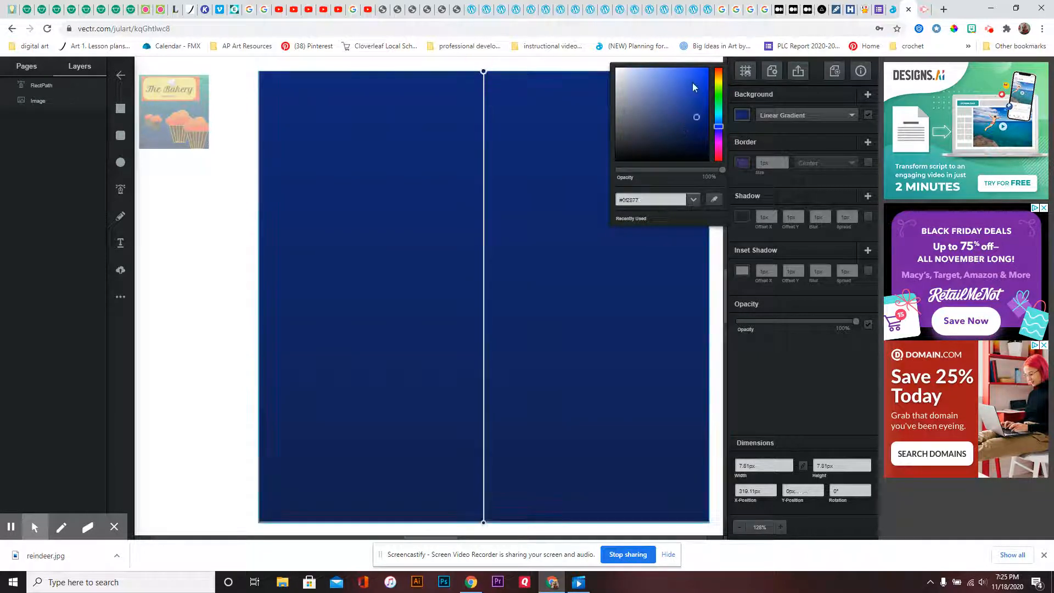
click(670, 73)
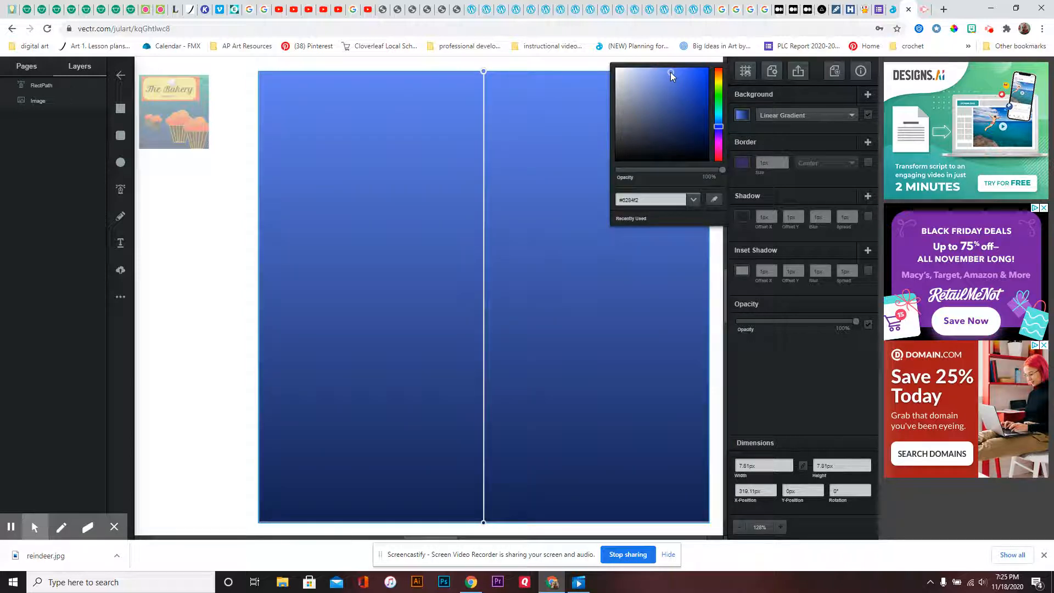
click(669, 104)
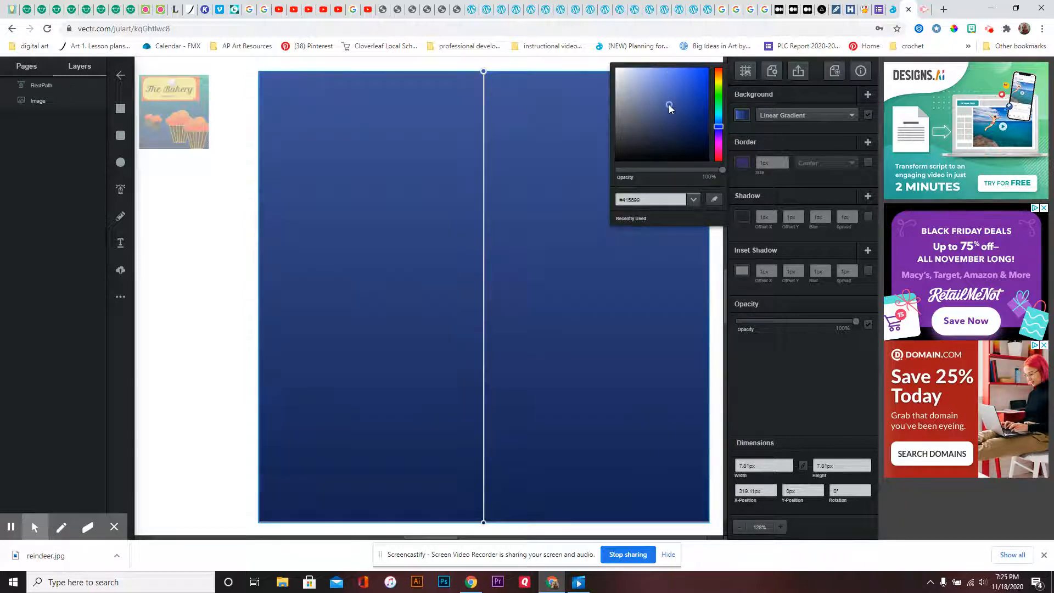
click(483, 521)
click(701, 135)
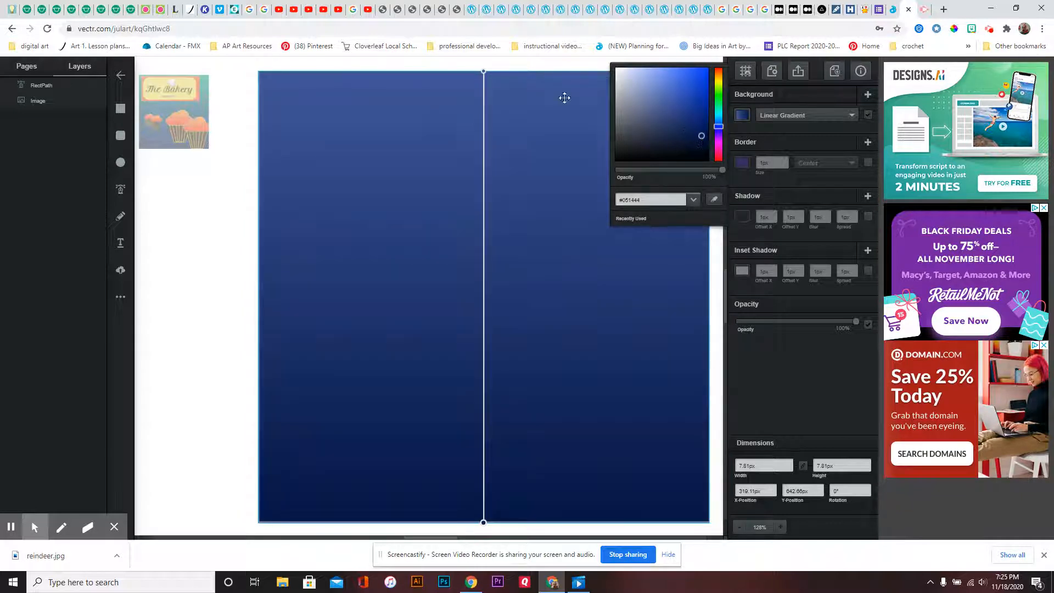
- Set the gradient's top stop to green and add a yellow stop halfway down the gradient line
click(481, 72)
click(716, 102)
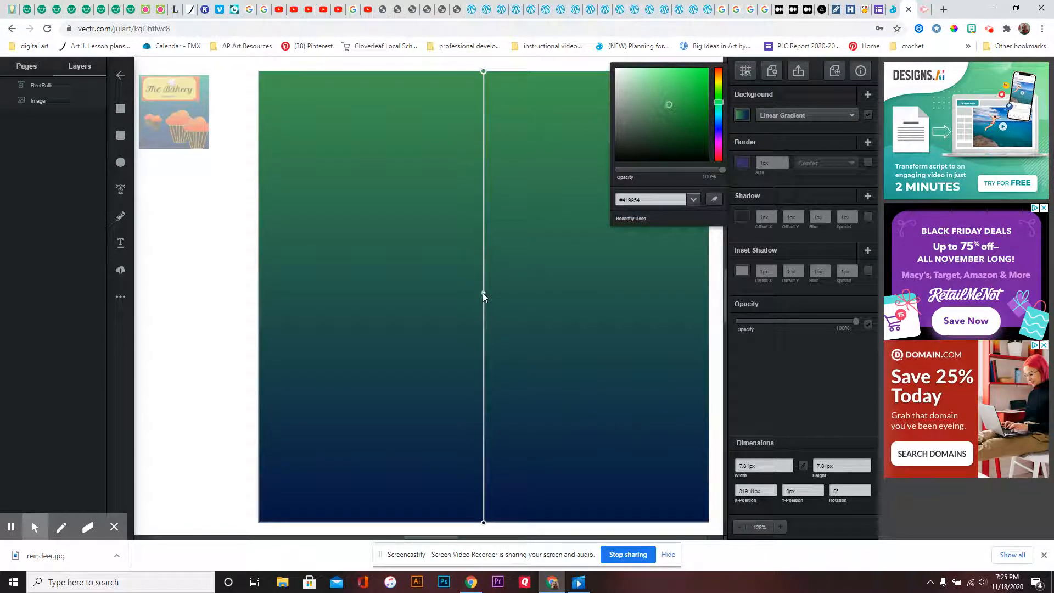
click(482, 292)
click(718, 83)
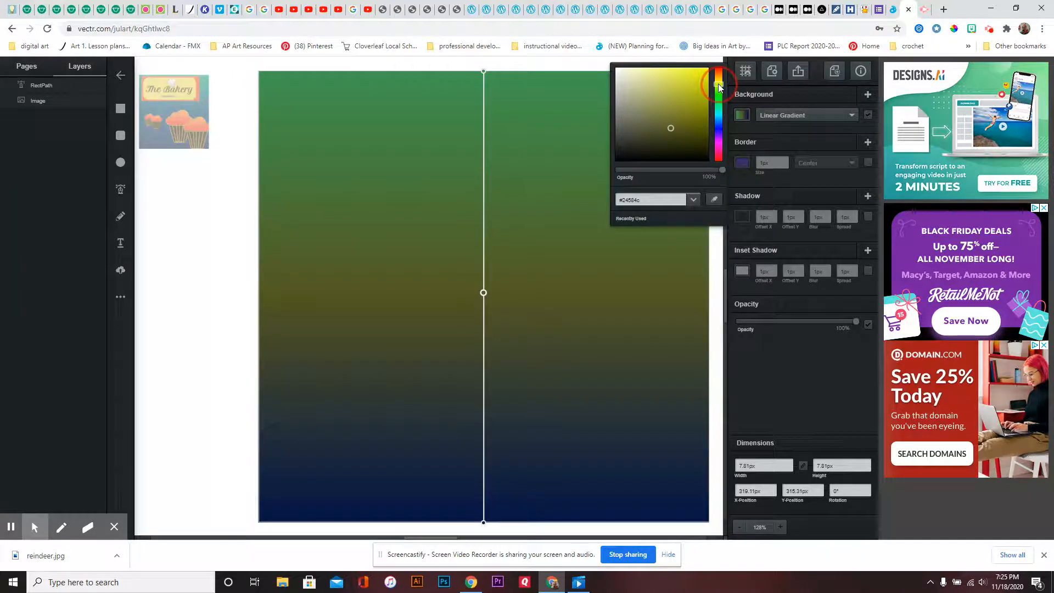
click(689, 87)
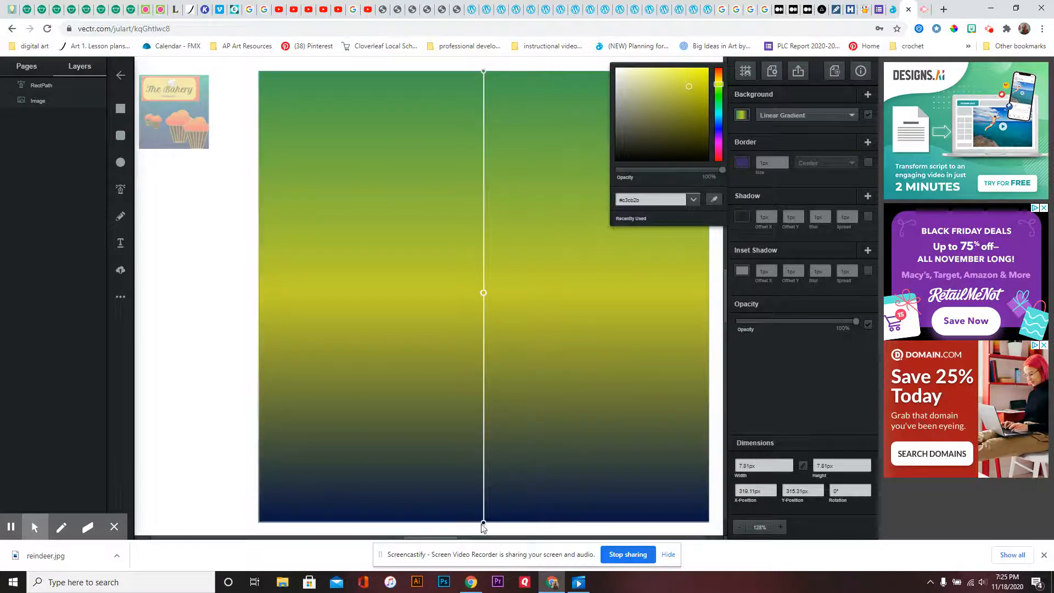
- Try moving the navy gradient stop up to about Y 470 px, and return it to the rectangle's bottom edge
drag(482, 523, 478, 125)
scroll(492, 214, up, 3)
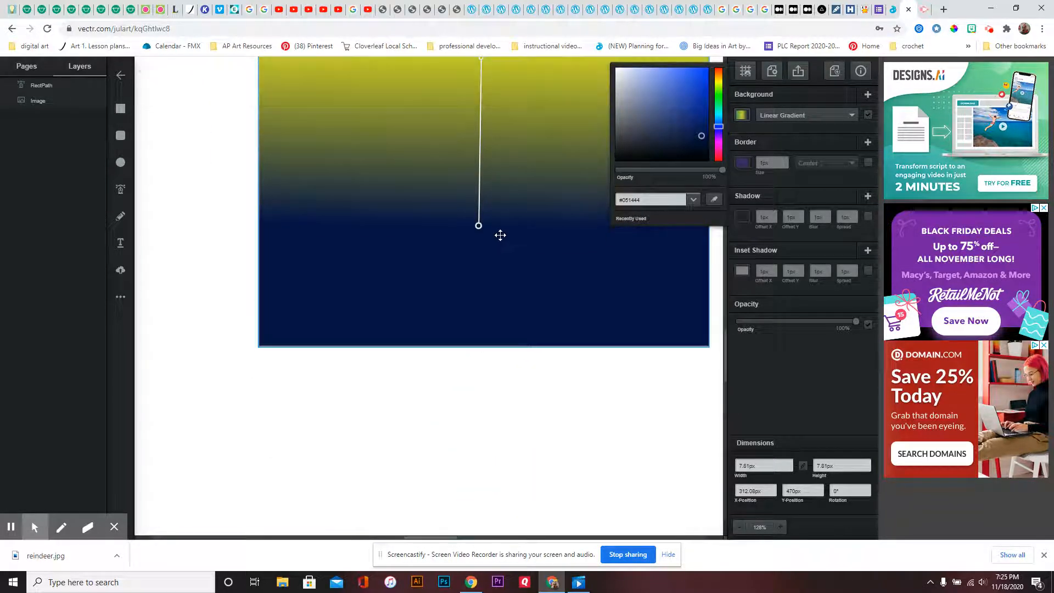
scroll(500, 235, up, 5)
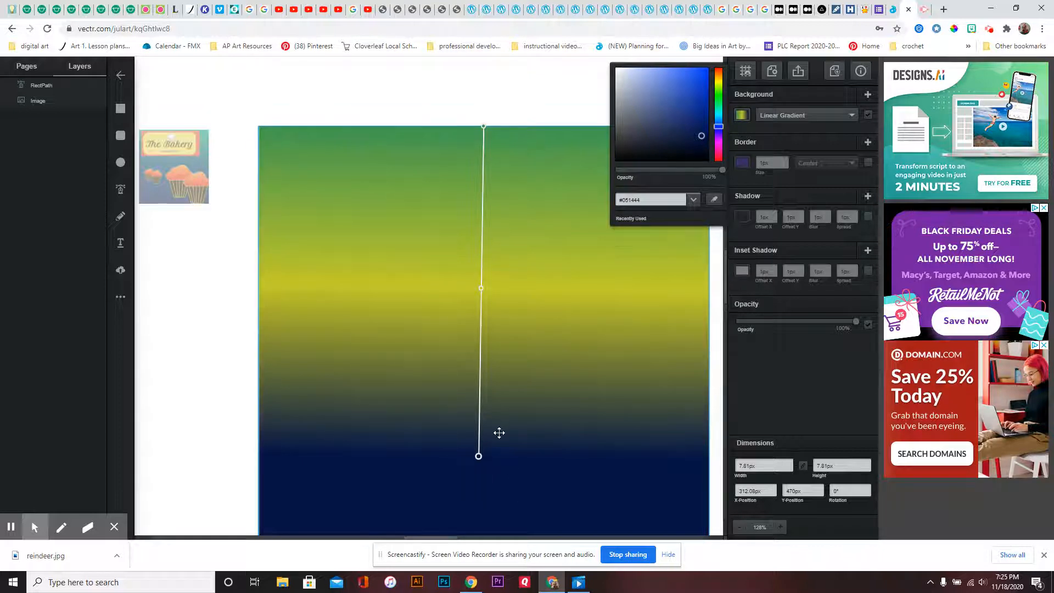
scroll(499, 433, down, 1)
click(478, 407)
drag(478, 407, 483, 527)
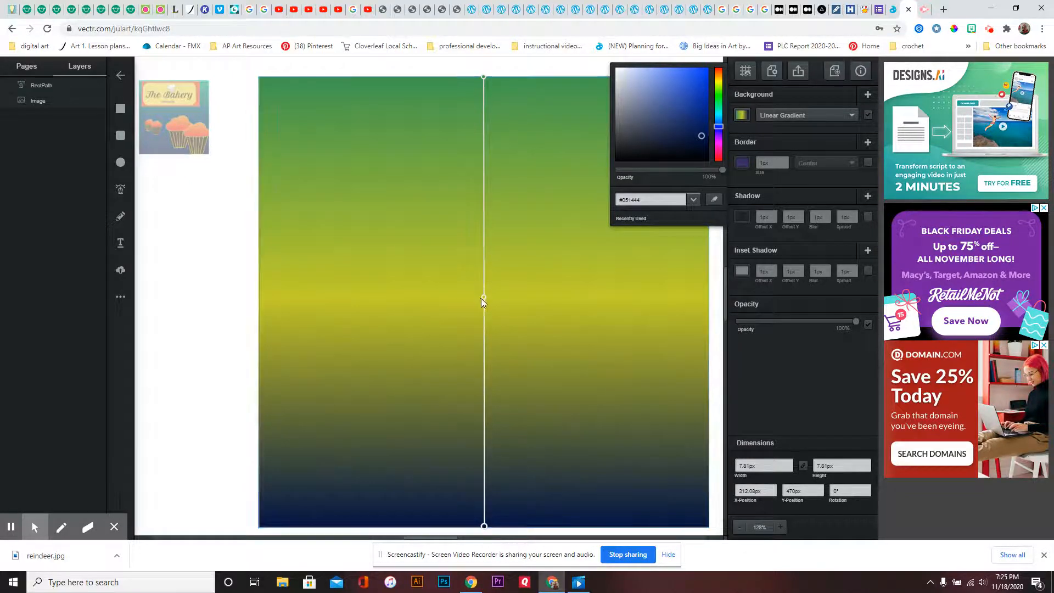
- Lower the yellow middle gradient stop to about Y 348 px and try to delete it
drag(484, 299, 485, 322)
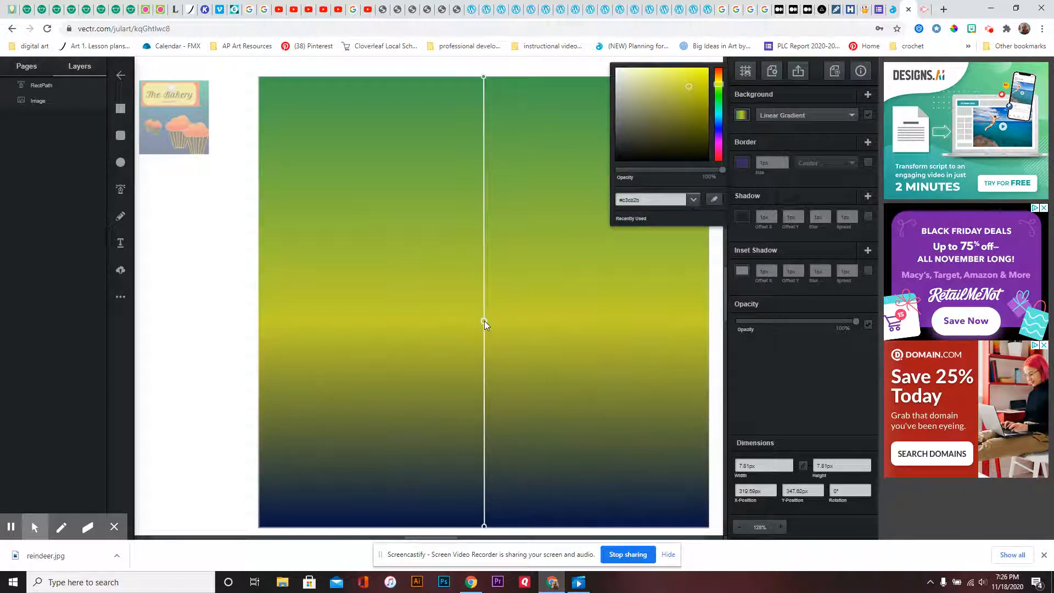
right_click(484, 322)
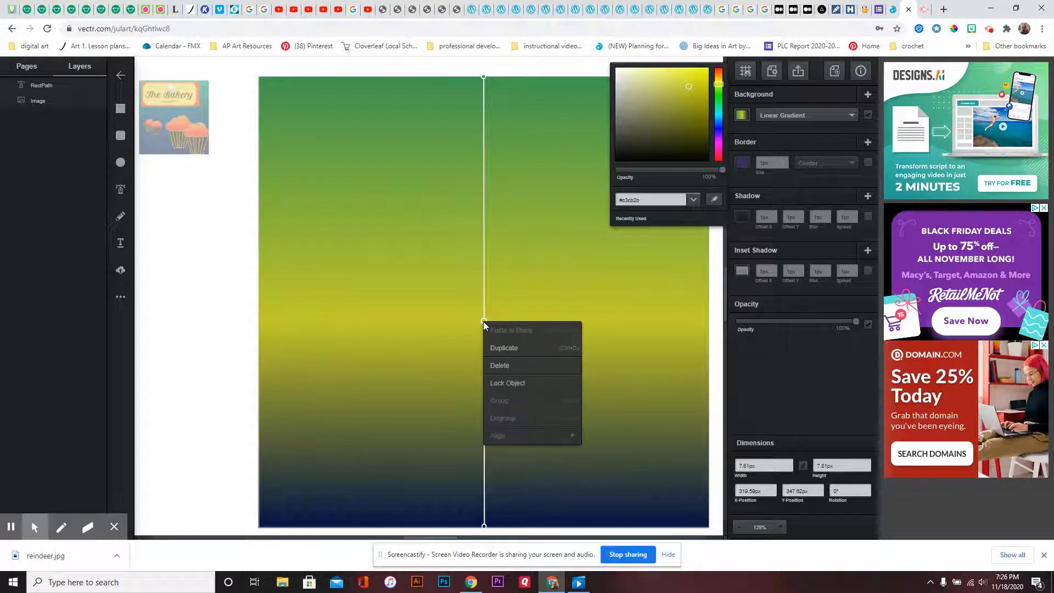
click(503, 365)
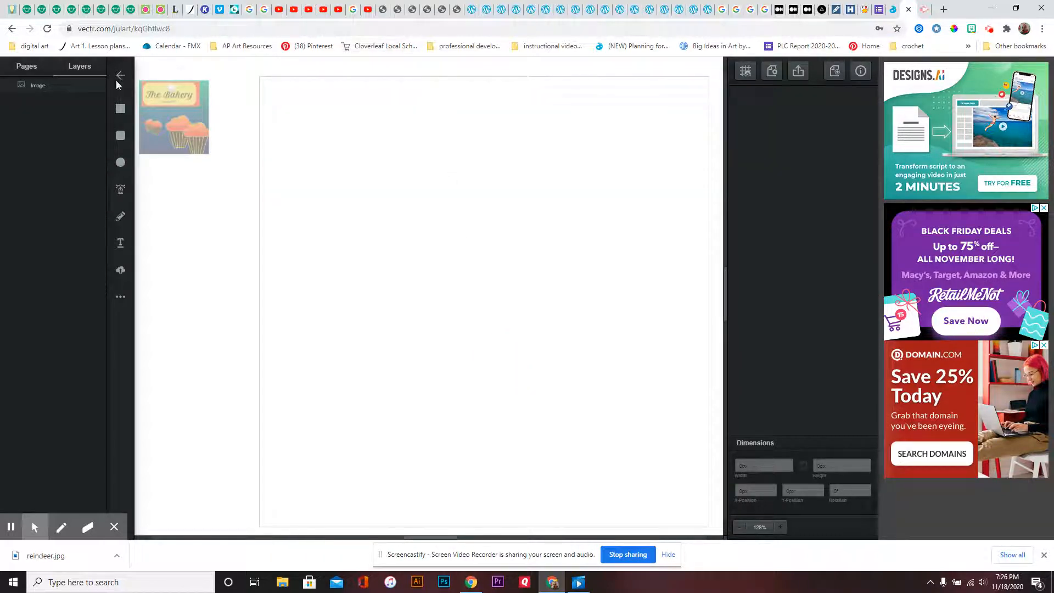
- Draw a new rectangle of about 642 × 647 px over the page and give it a linear gradient background
click(120, 108)
mouse_move(259, 77)
mouse_down()
mouse_move(624, 390)
mouse_move(690, 524)
mouse_move(710, 535)
mouse_up()
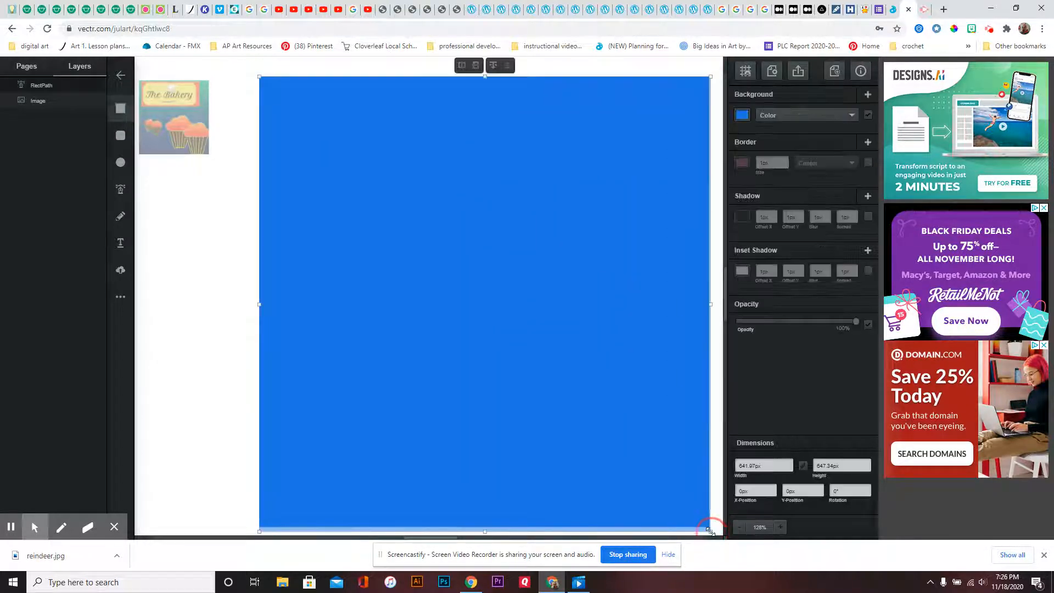
click(742, 115)
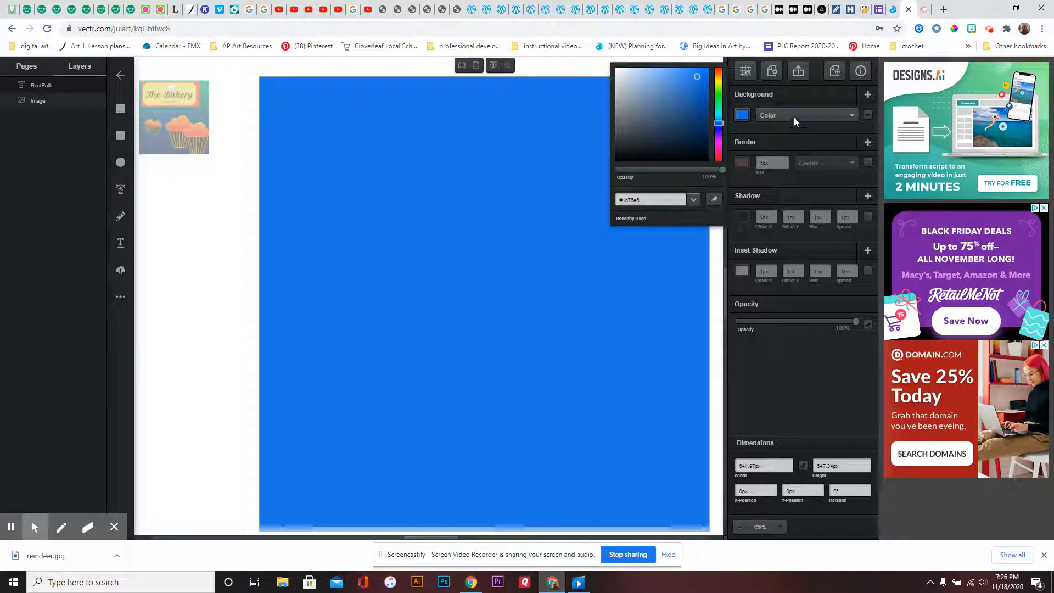
click(793, 116)
click(784, 144)
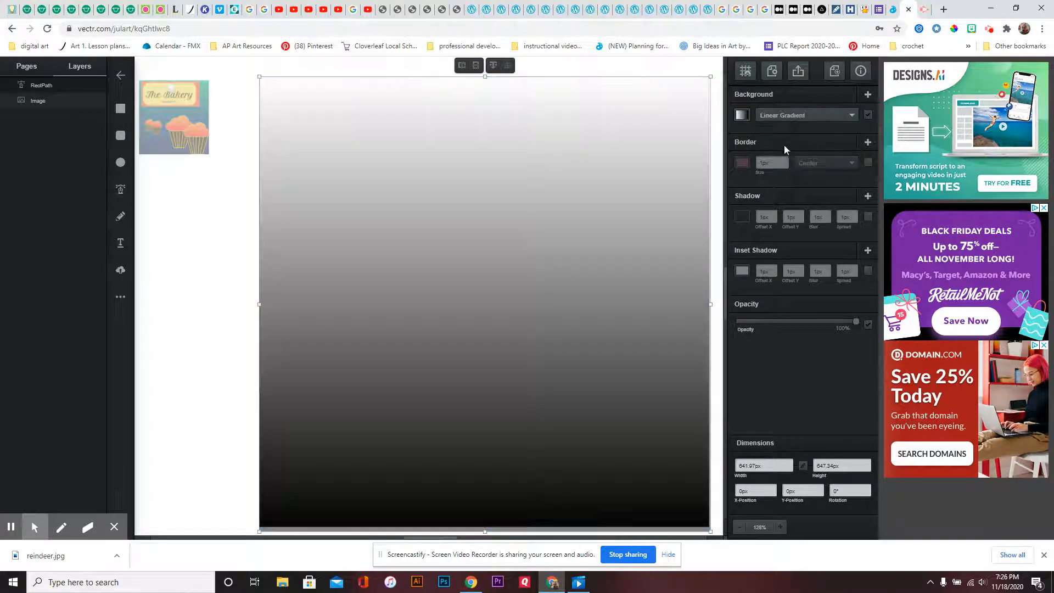
- Set the top stop of the new rectangle's gradient to a medium blue
click(742, 115)
click(718, 128)
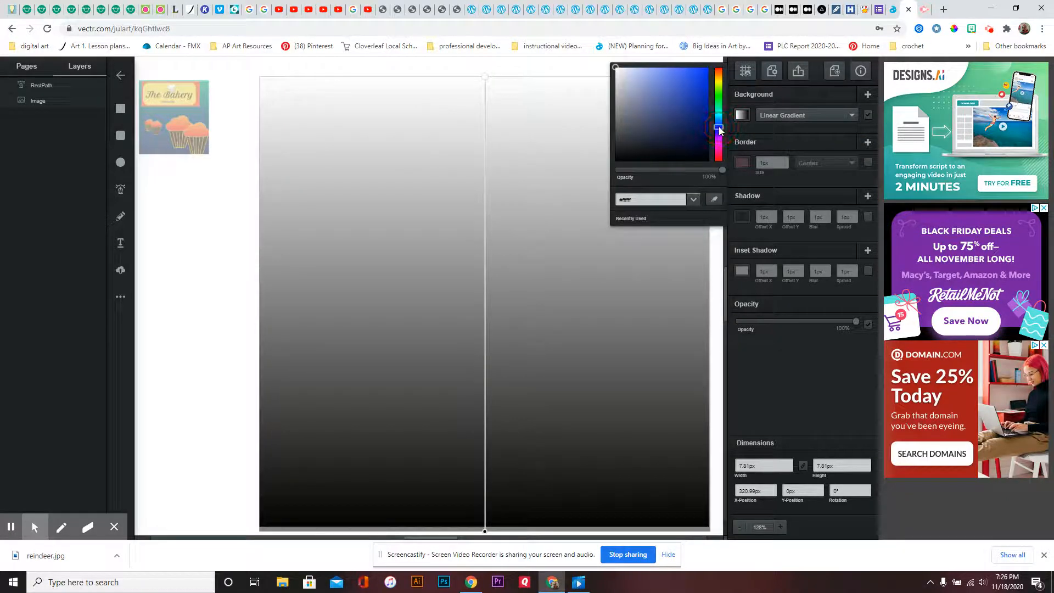
click(693, 141)
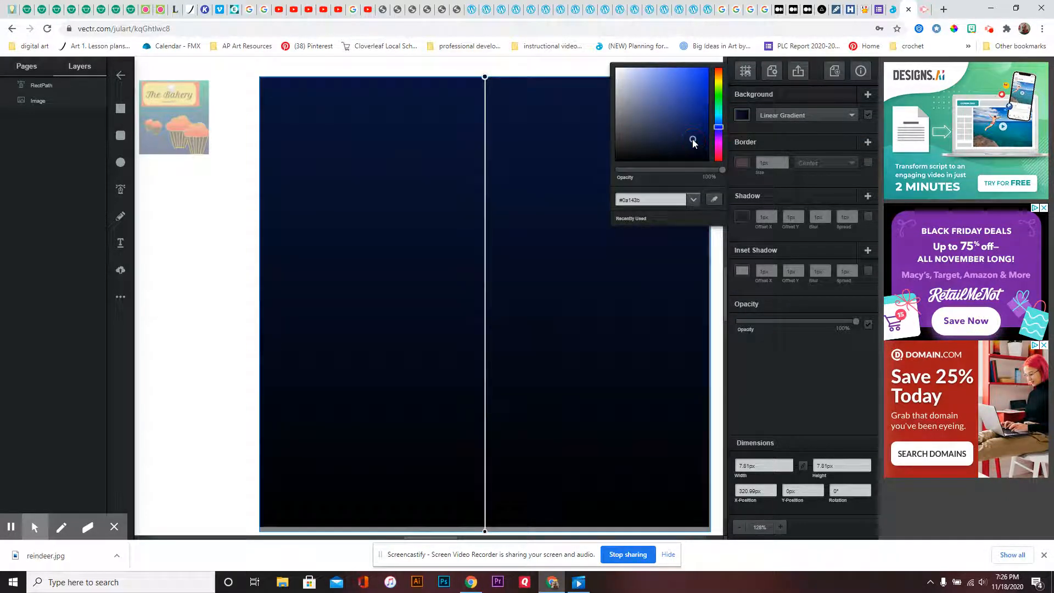
click(678, 98)
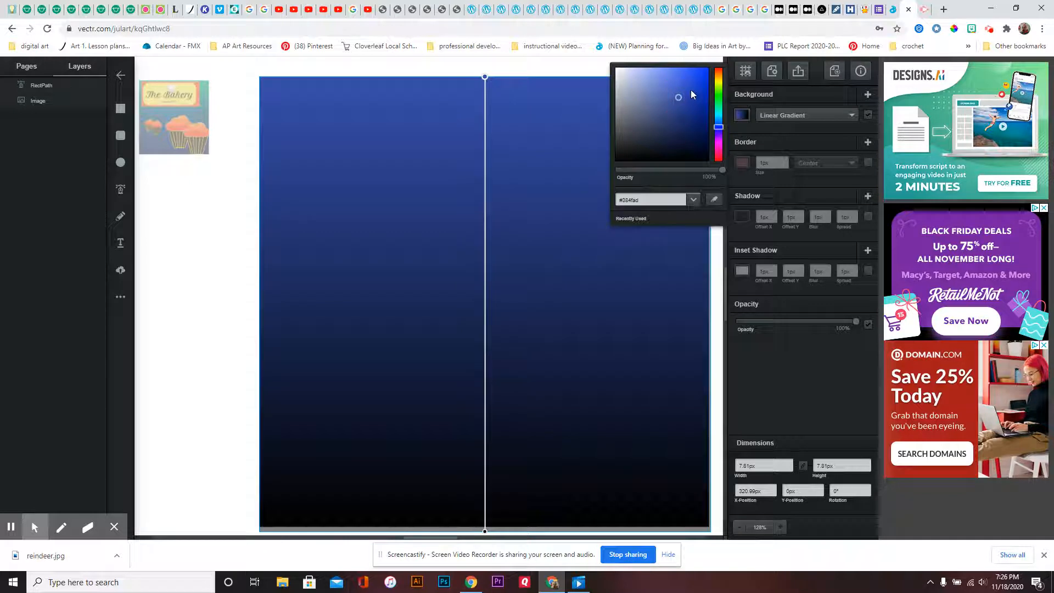
- Brighten the blue of the gradient's top stop and set the gradient's bottom stop to dark navy blue
click(681, 69)
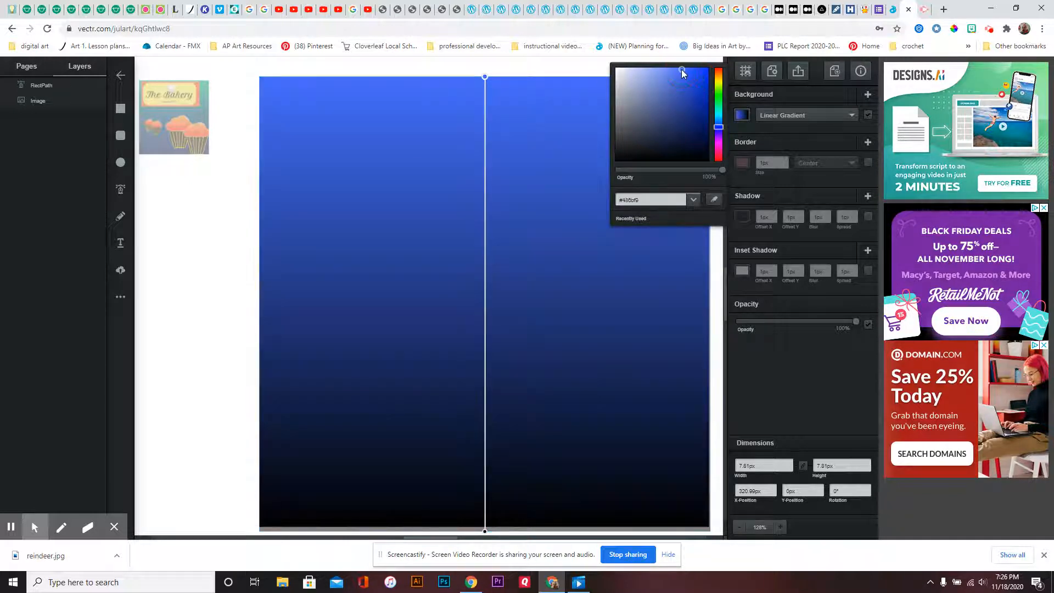
click(683, 82)
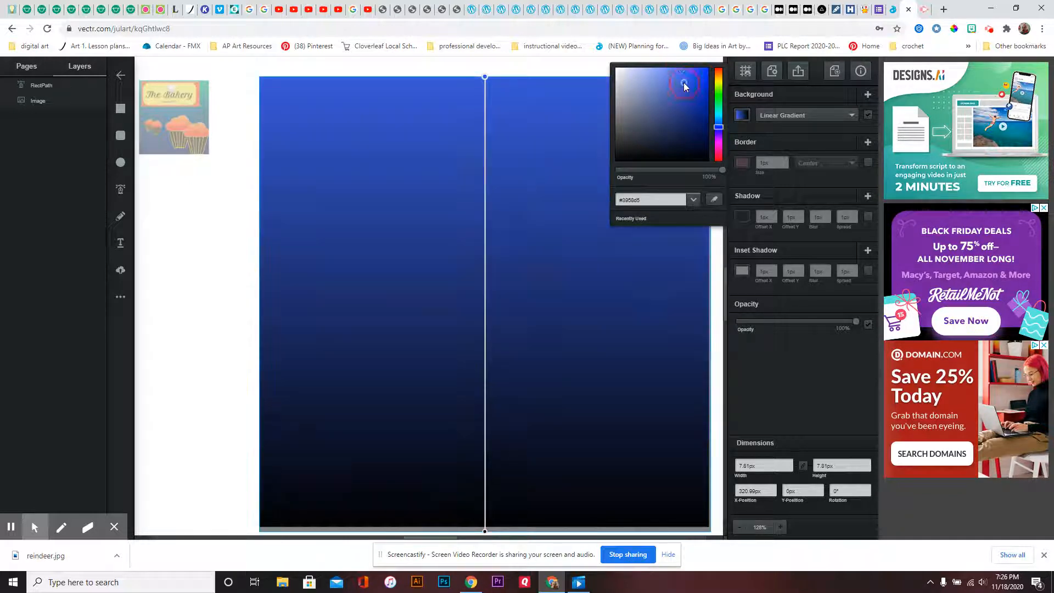
click(484, 531)
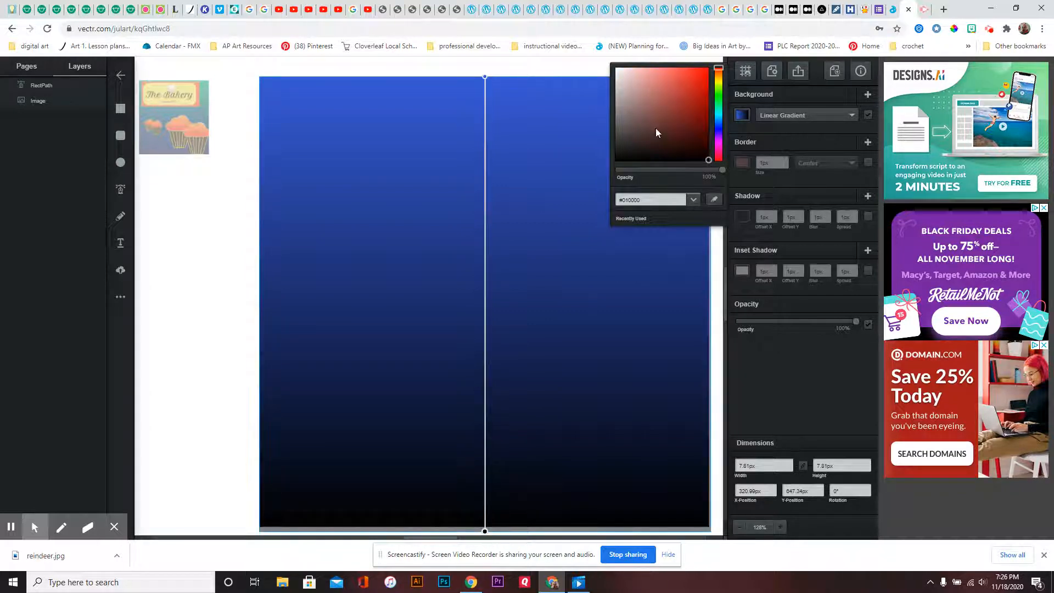
click(719, 128)
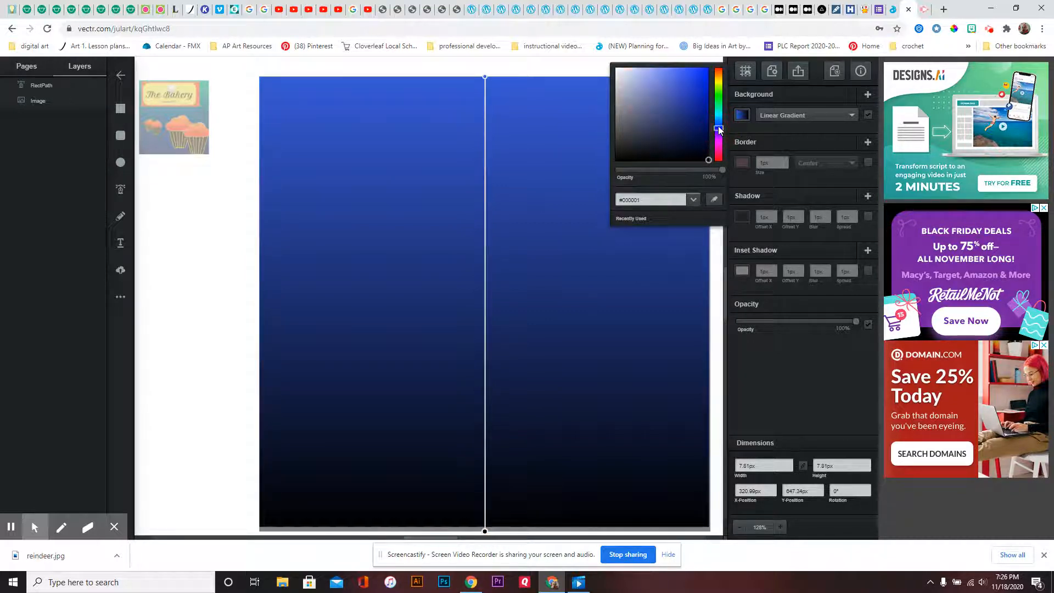
click(689, 121)
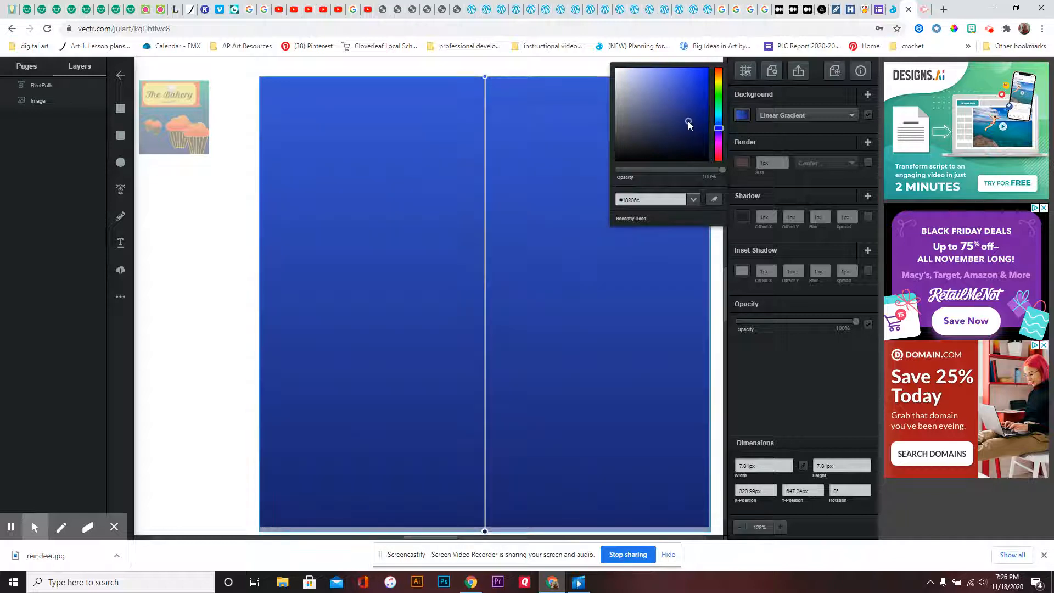
- Change the gradient's top stop to a dark green and deselect the background rectangle
click(484, 76)
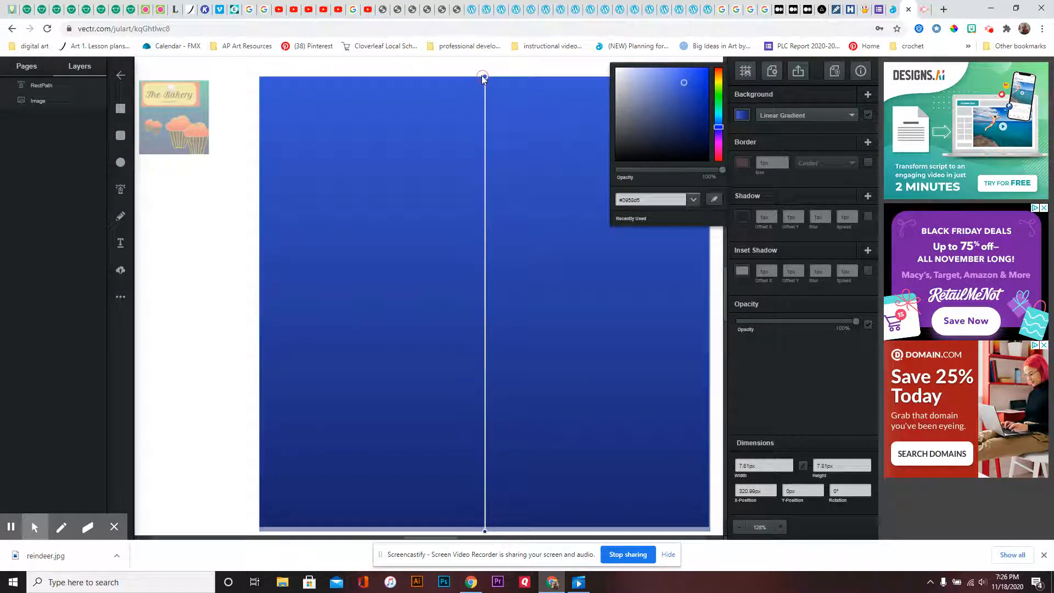
click(719, 99)
click(683, 121)
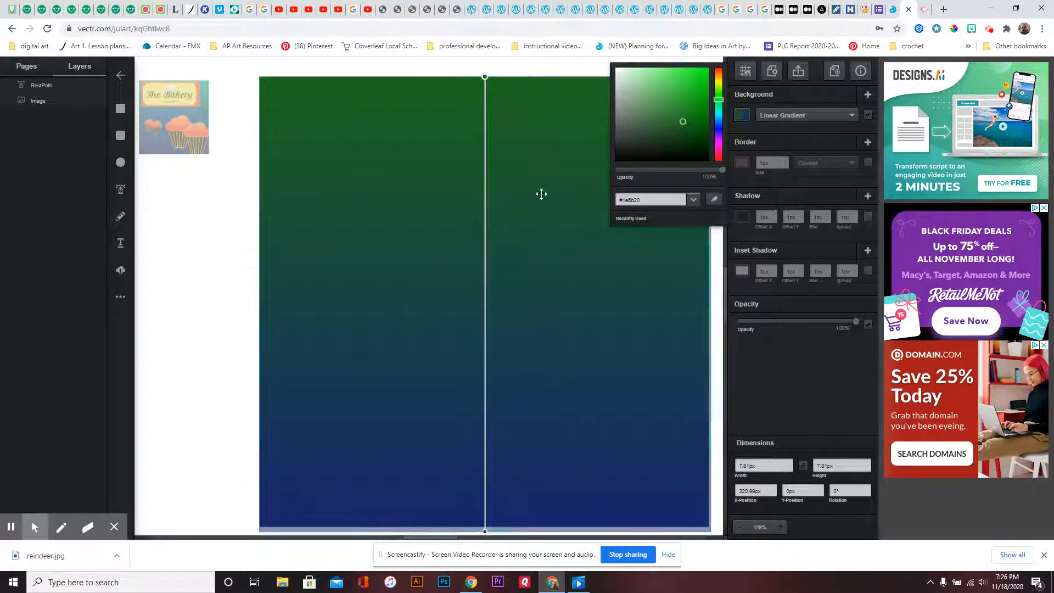
click(188, 219)
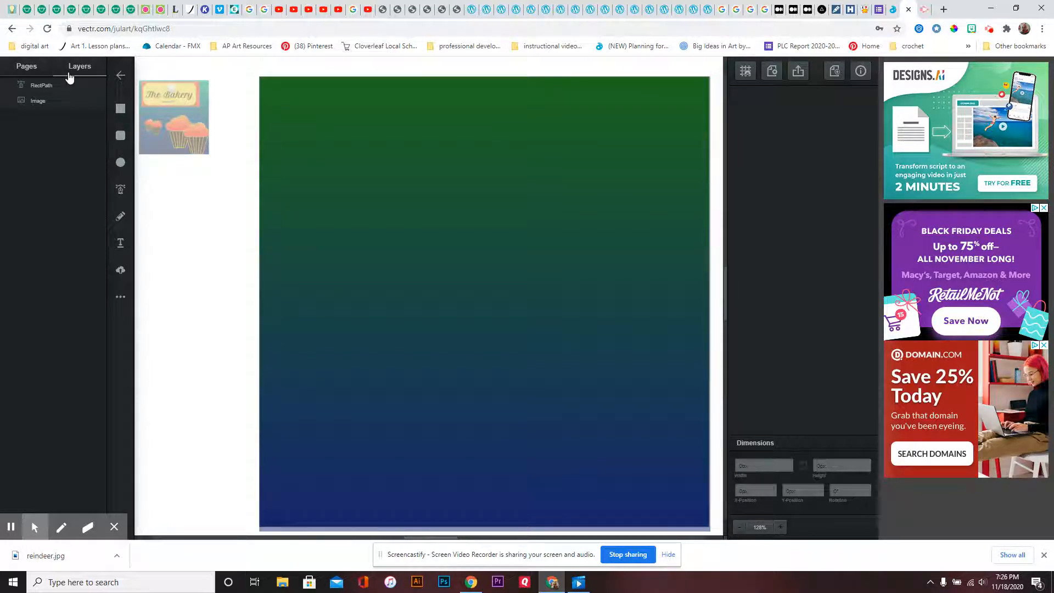
- Draw a rectangle of about 581 × 231 px across the upper part of the gradient background
click(121, 110)
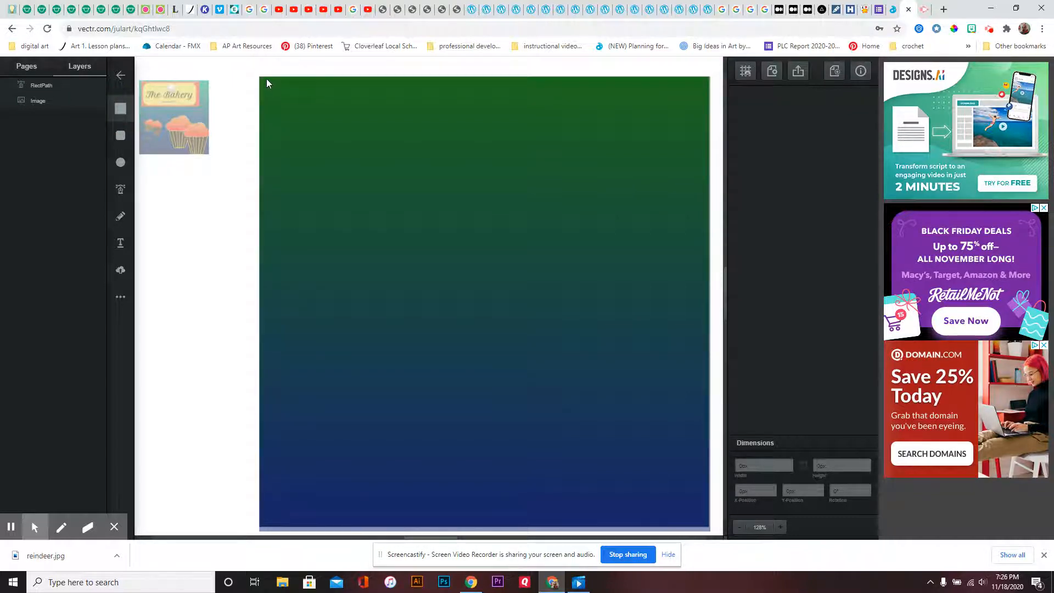
mouse_move(267, 77)
mouse_down()
mouse_move(483, 186)
mouse_move(611, 231)
mouse_move(675, 239)
mouse_up()
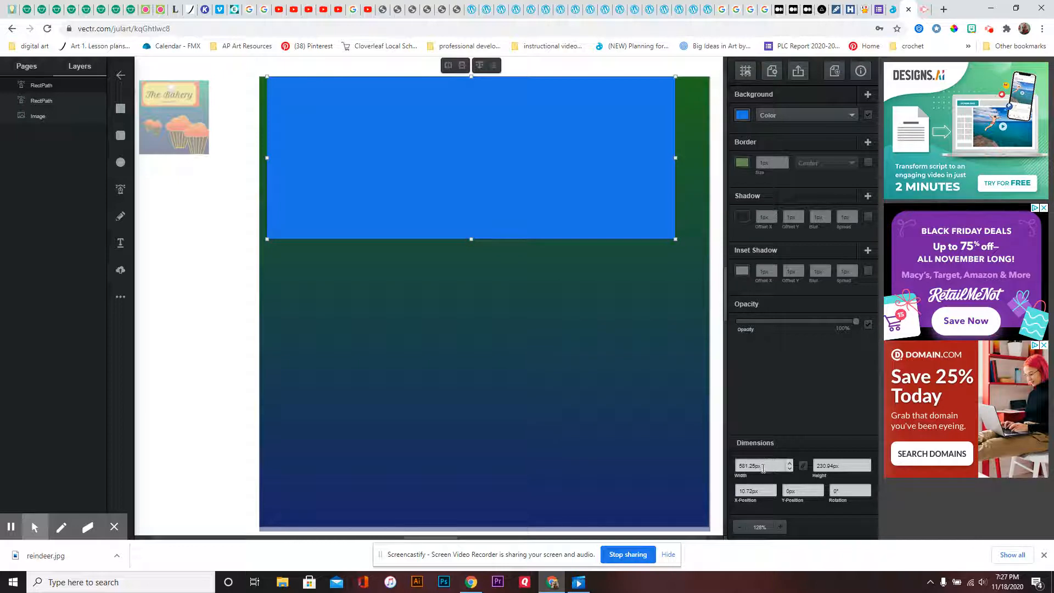
- Try to set the new rectangle's width to 600 px directly and reselect the rectangle
mouse_move(763, 468)
mouse_down()
mouse_move(721, 468)
mouse_move(756, 469)
mouse_up()
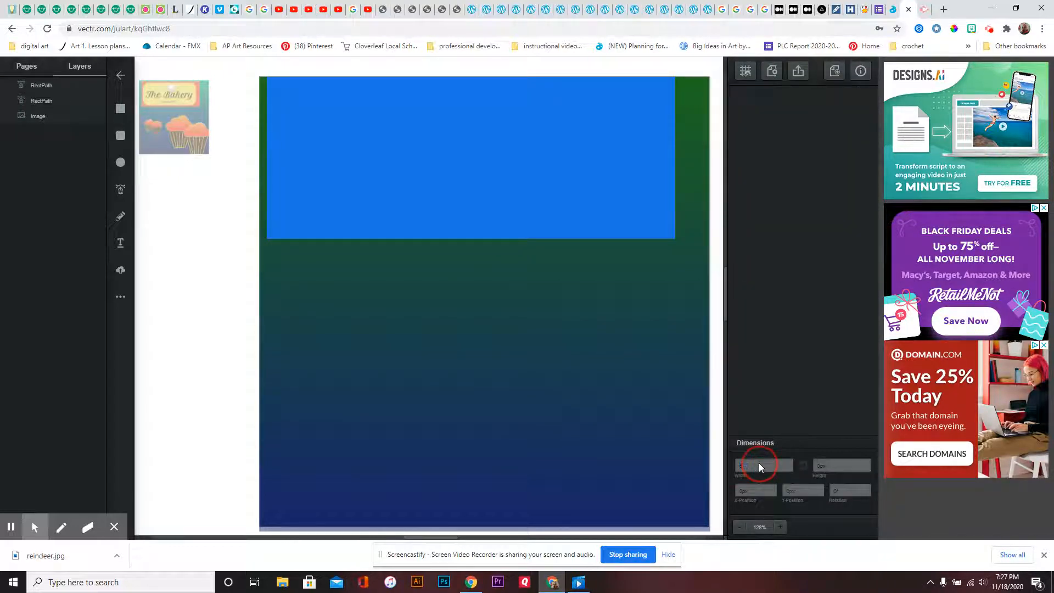
text(600)
click(494, 187)
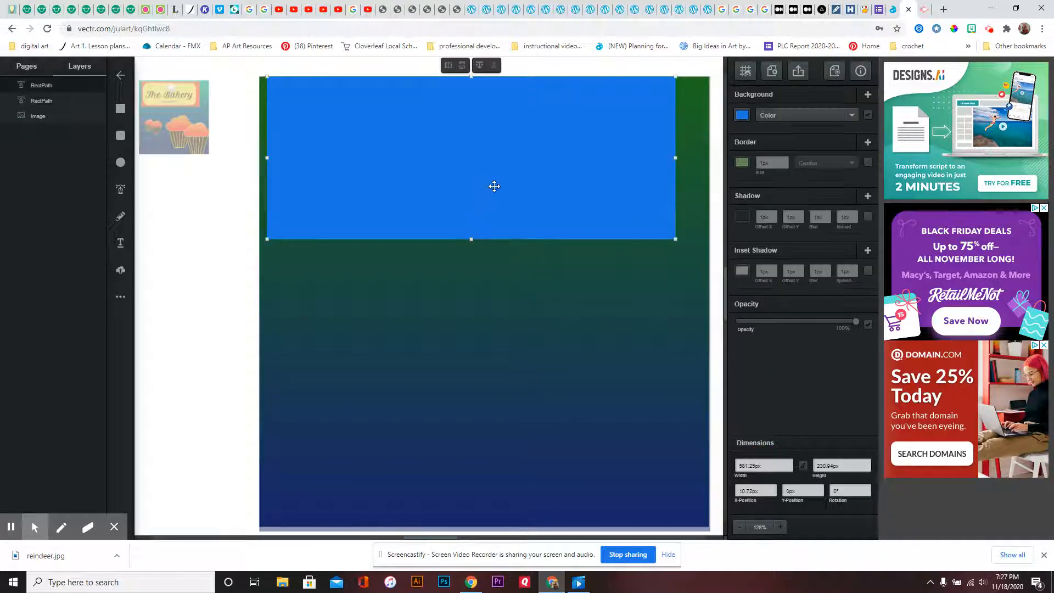
- Increase the upper rectangle's width in single-pixel increments to 597 px
click(789, 464)
click(789, 465)
click(789, 465)
click(789, 465)
click(790, 465)
click(789, 464)
click(789, 464)
click(789, 464)
click(790, 464)
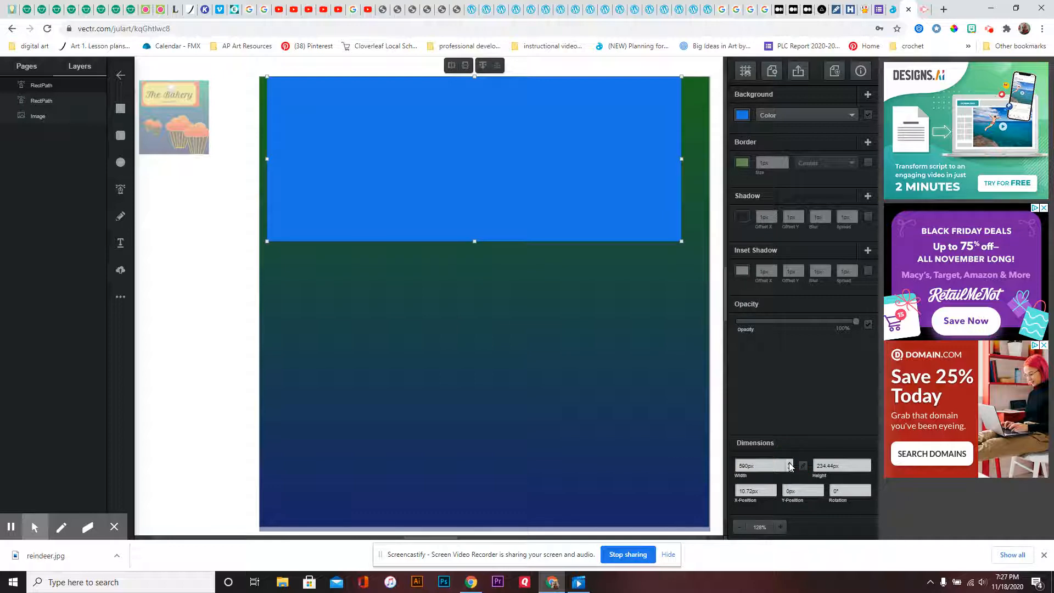
click(789, 464)
click(789, 465)
click(789, 464)
click(789, 464)
click(789, 464)
click(789, 464)
click(789, 464)
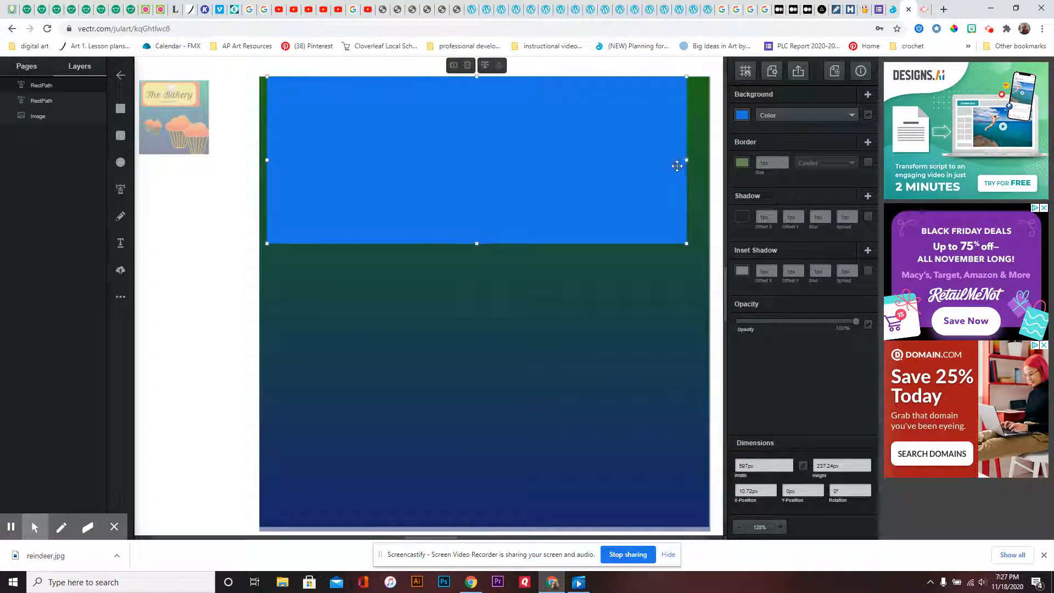
- Resize the upper rectangle to about 588 × 240 px and position it at about X 24, Y 13 px
mouse_move(685, 161)
mouse_down()
mouse_move(697, 161)
mouse_move(675, 161)
mouse_move(695, 161)
mouse_up()
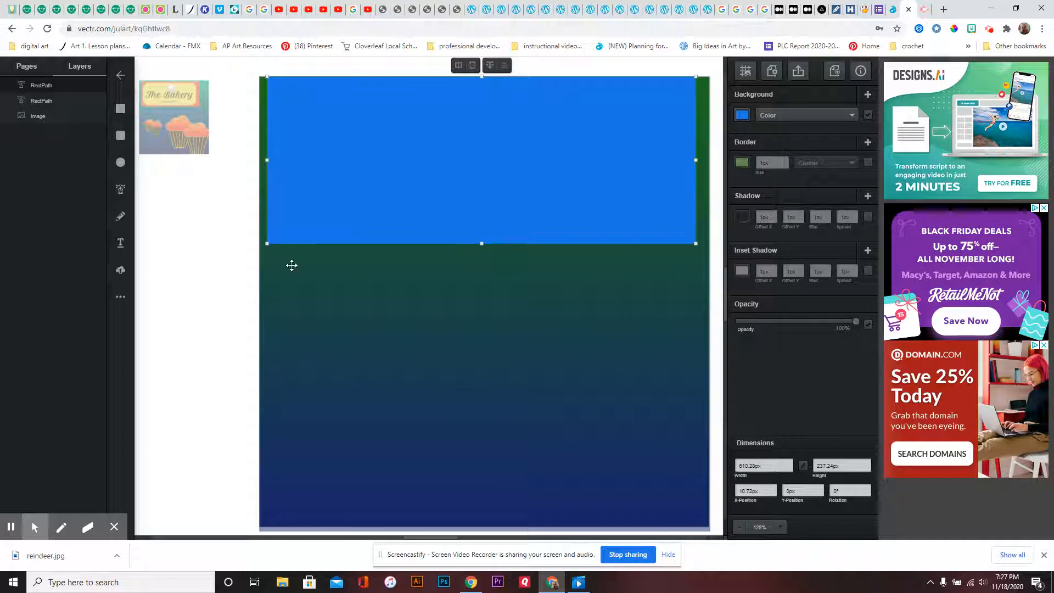
drag(269, 243, 283, 245)
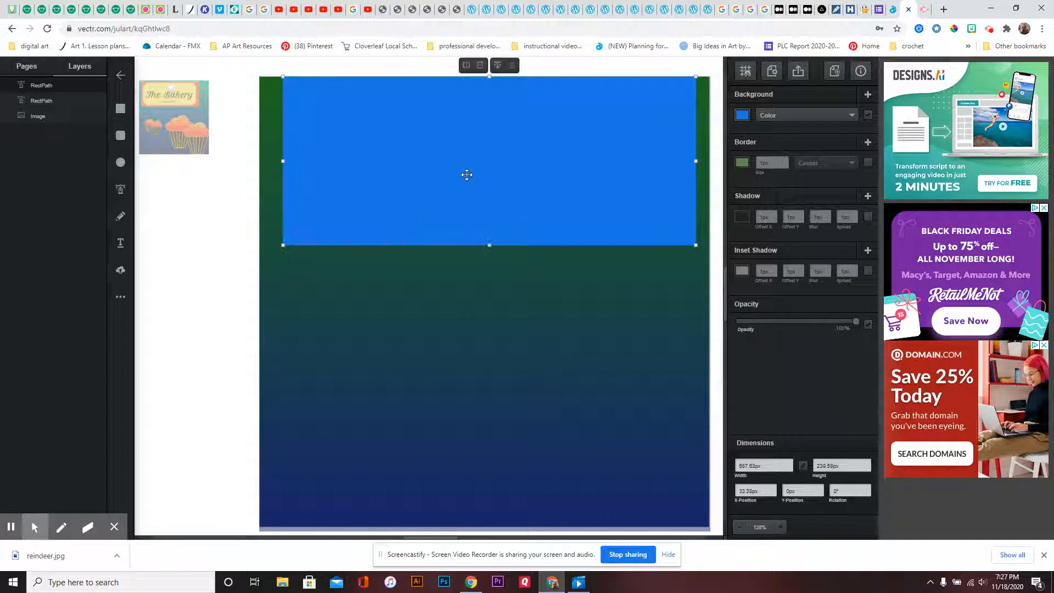
drag(494, 176, 485, 183)
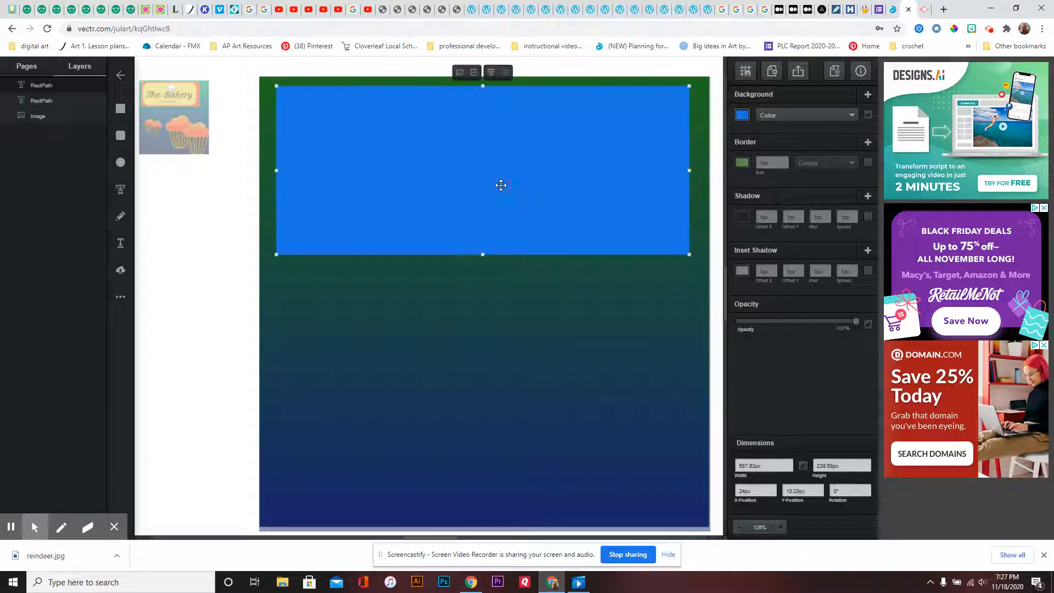
- Fill the upper rectangle with a dark burnt orange and deselect it
click(742, 116)
click(718, 78)
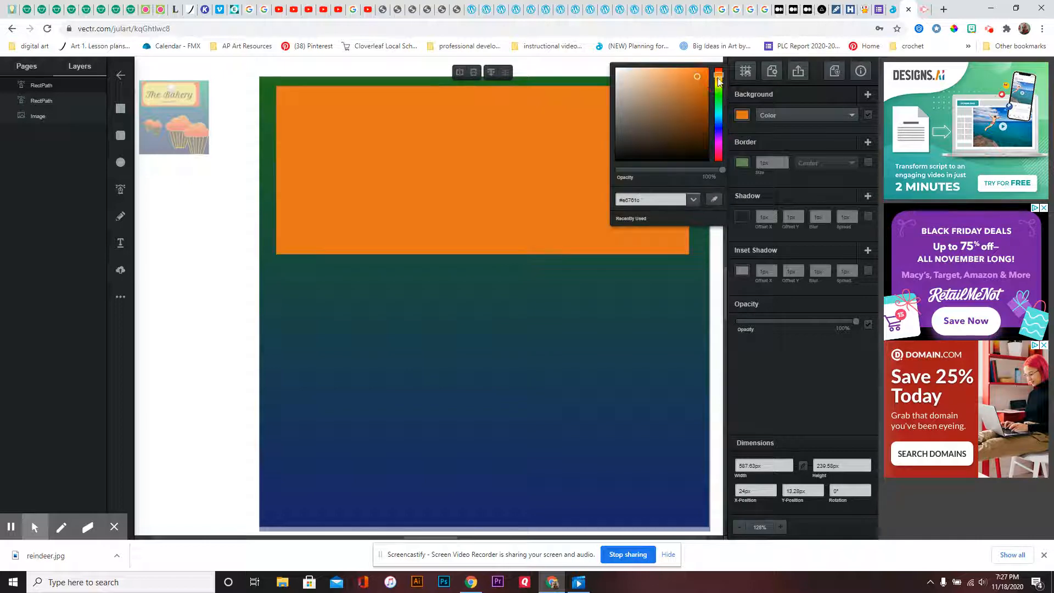
drag(700, 114, 694, 96)
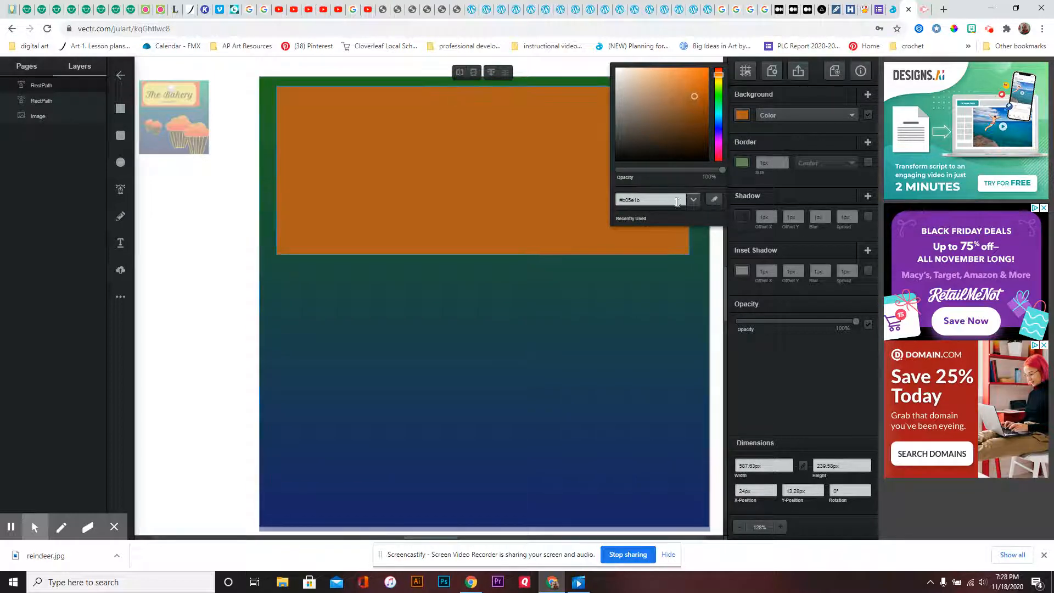
click(189, 231)
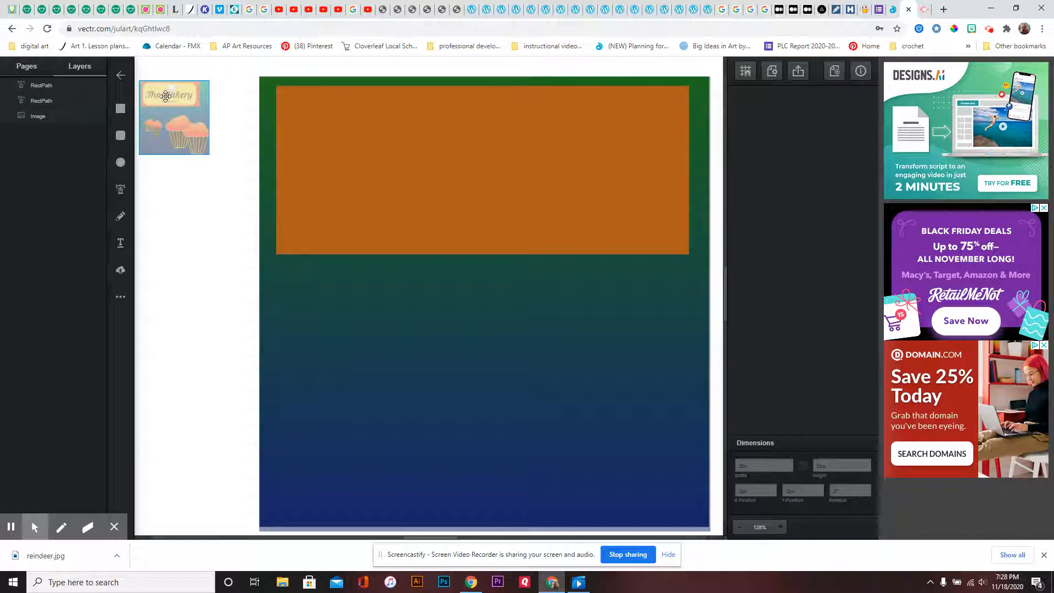
- Move the bakery reference image onto the orange rectangle and bring it to the front of the layer order
drag(165, 96, 337, 413)
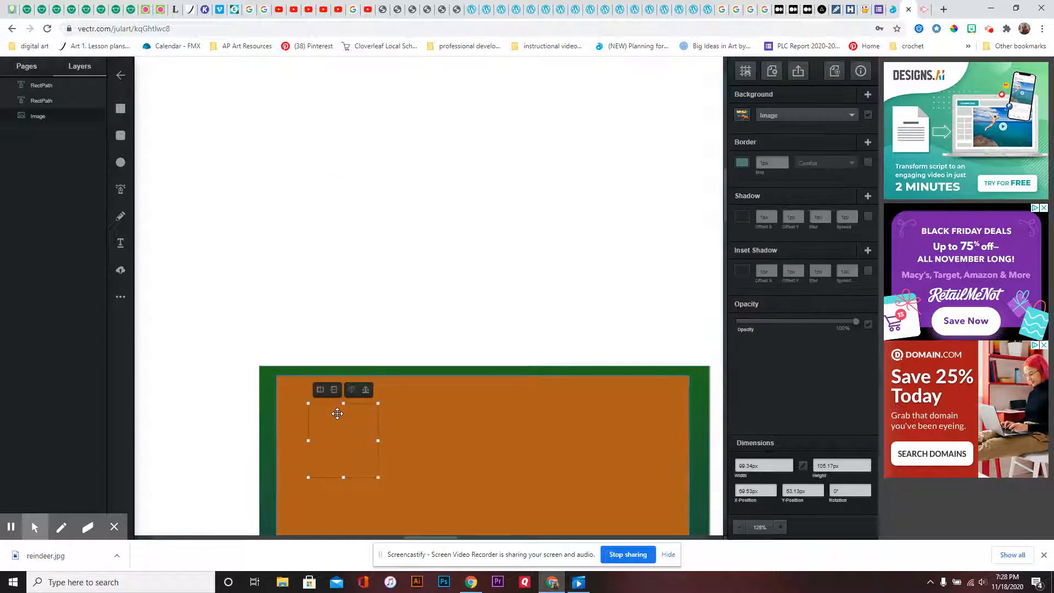
right_click(337, 412)
click(357, 388)
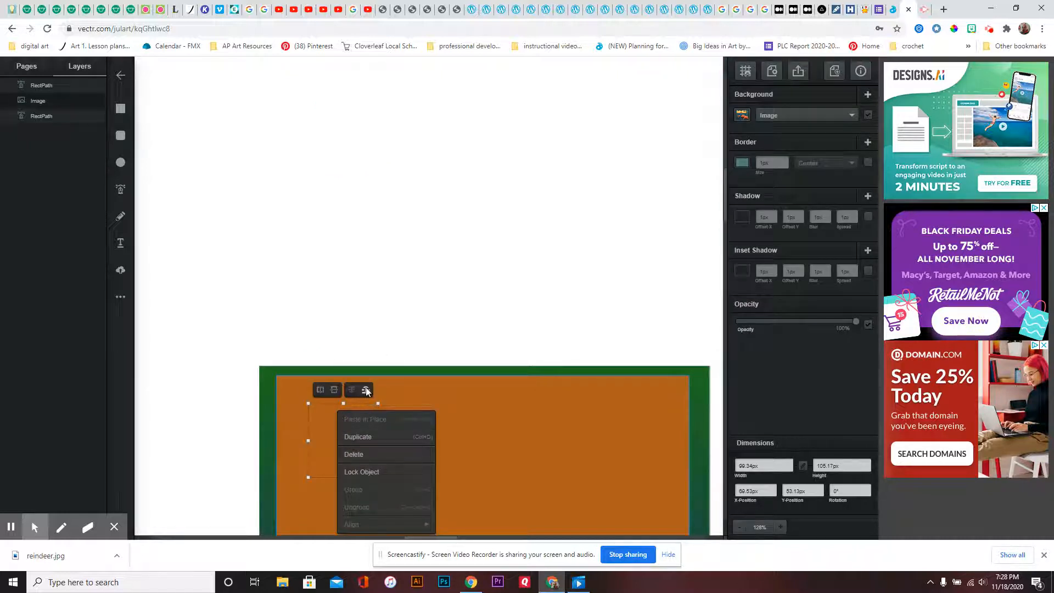
click(357, 389)
scroll(351, 274, down, 3)
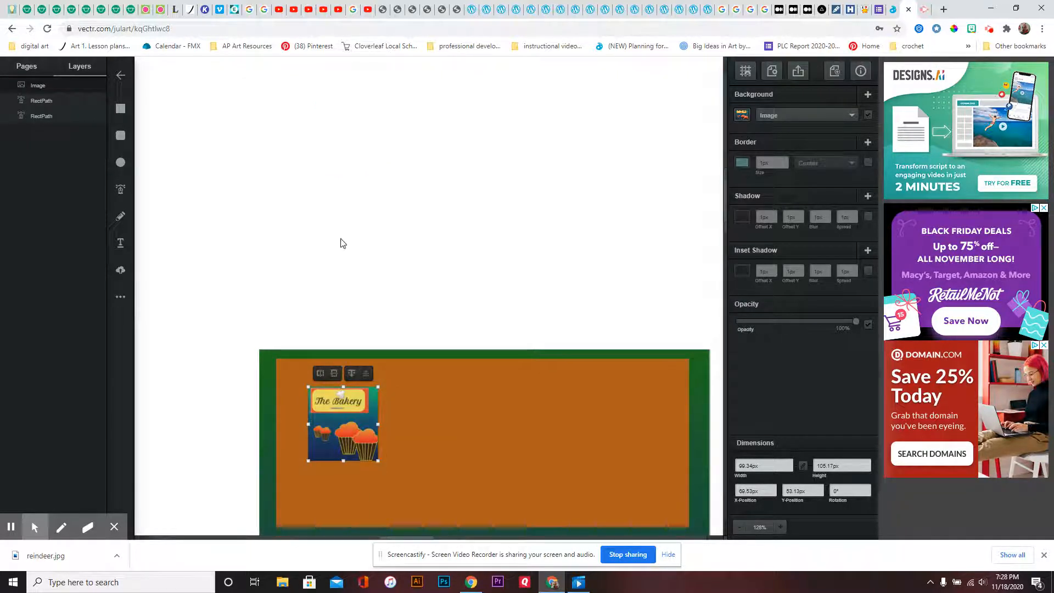
- Undo sending the reference image backward and move it below the orange rectangle, to about X 45, Y 304 px
click(353, 208)
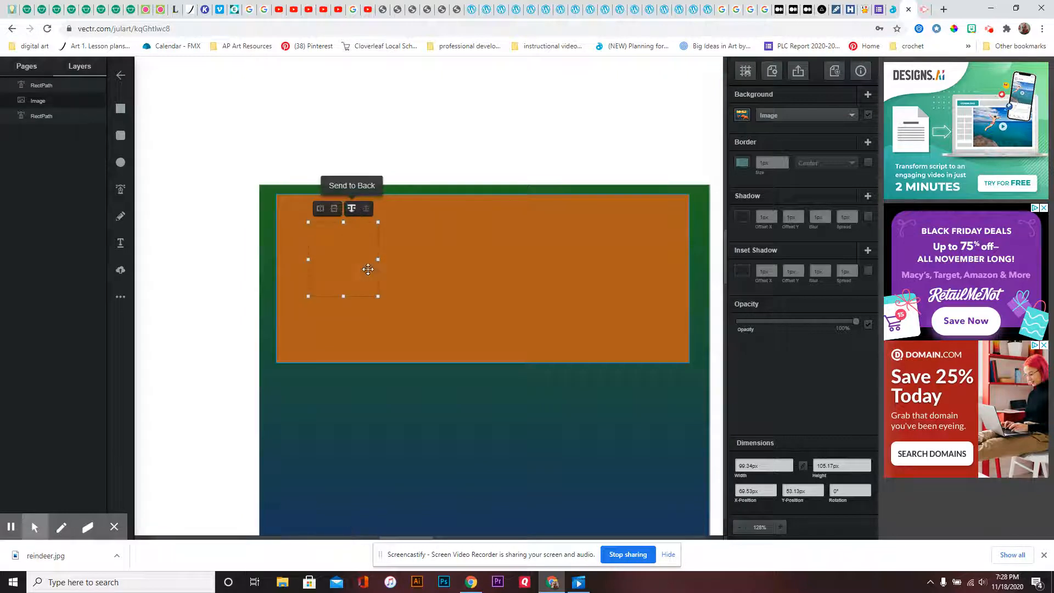
key(ctrl+z)
drag(345, 264, 328, 440)
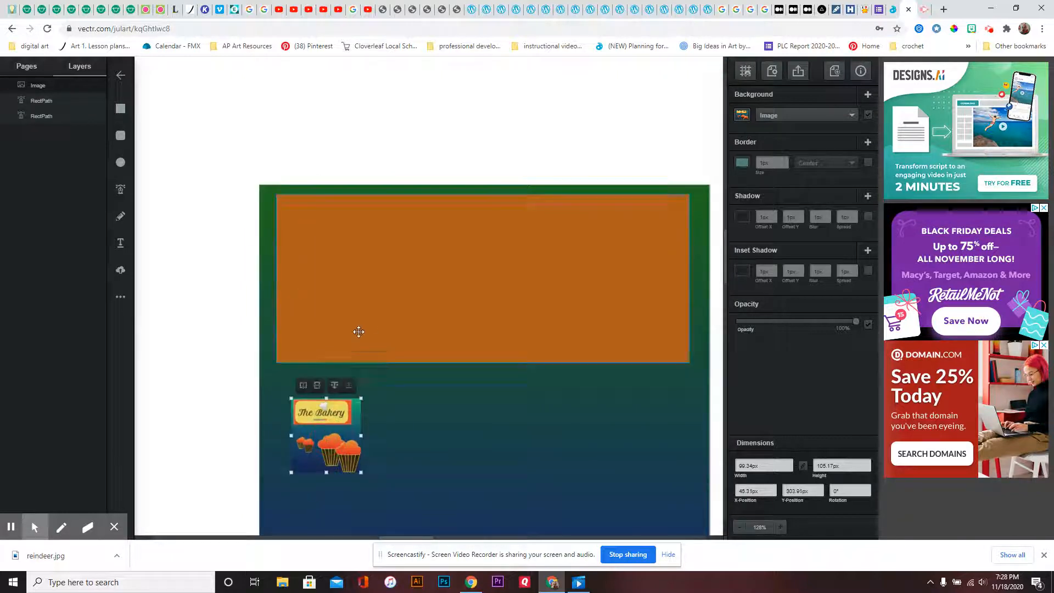
scroll(361, 336, down, 1)
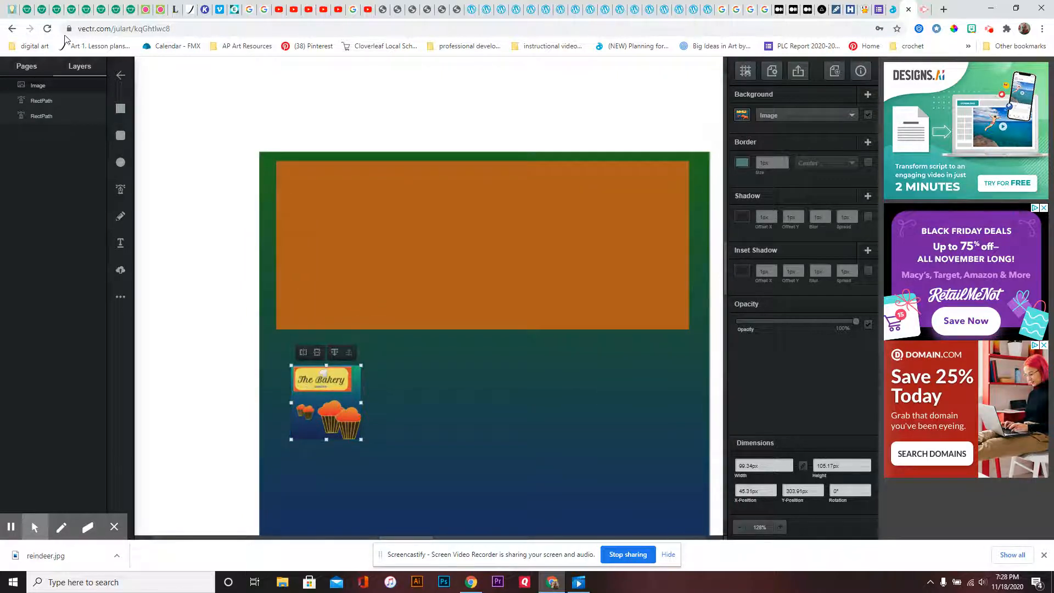
- Draw a rounded rectangle of about 551 × 214 px inside the orange rectangle and fill it with a yellow-orange
click(121, 135)
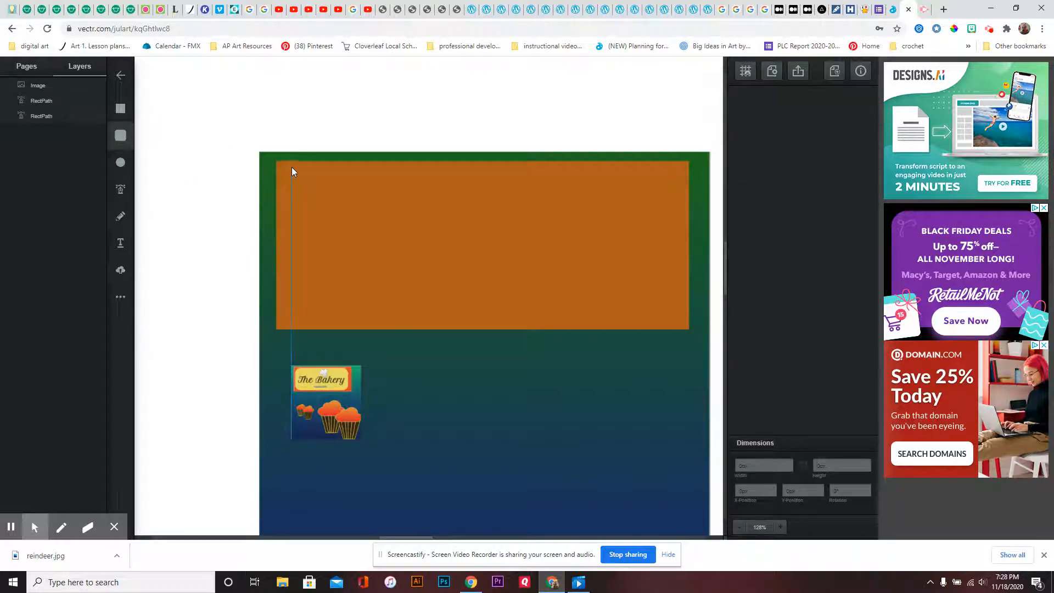
drag(290, 167, 677, 318)
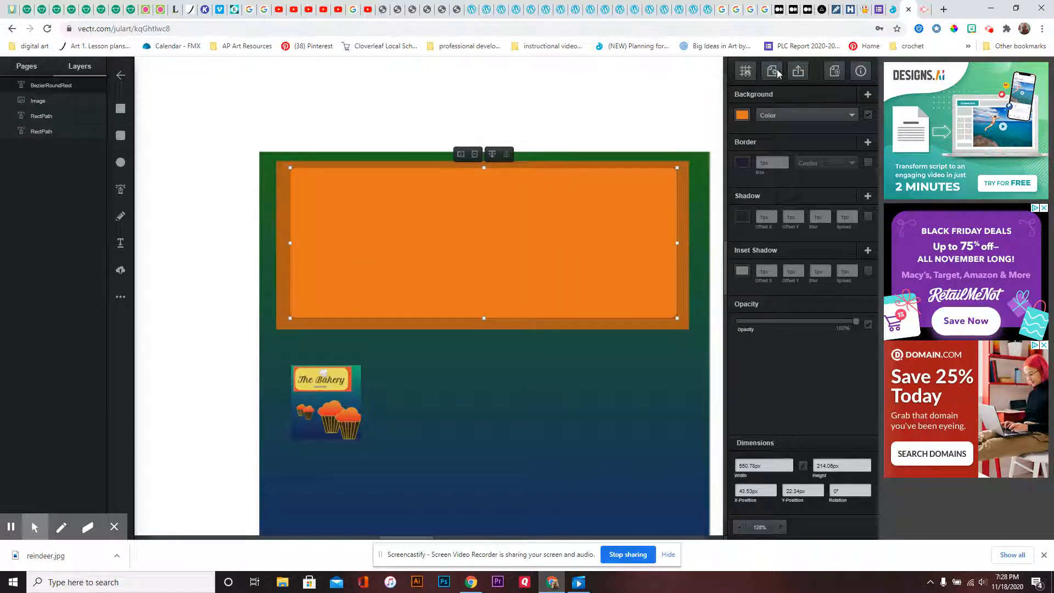
click(740, 116)
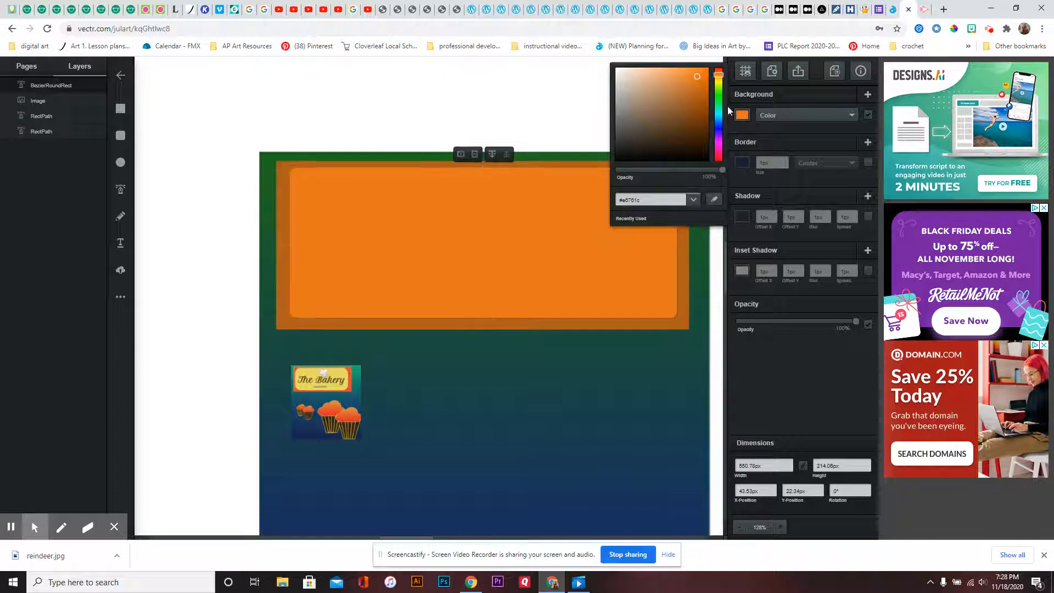
click(718, 81)
click(719, 75)
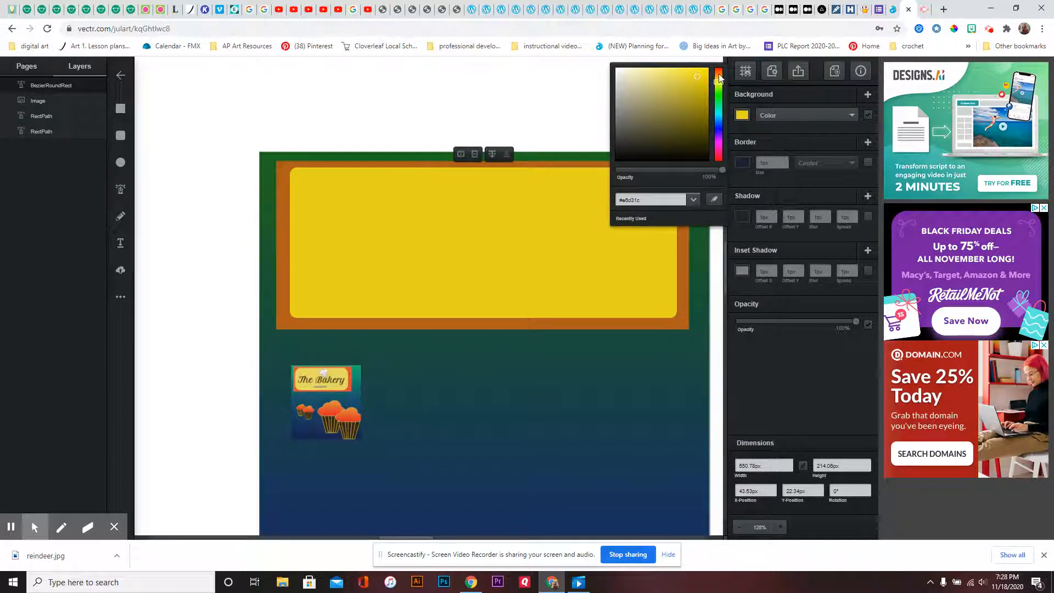
- Close the colour picker and toggle the canvas's Snapping option twice
click(751, 75)
click(751, 74)
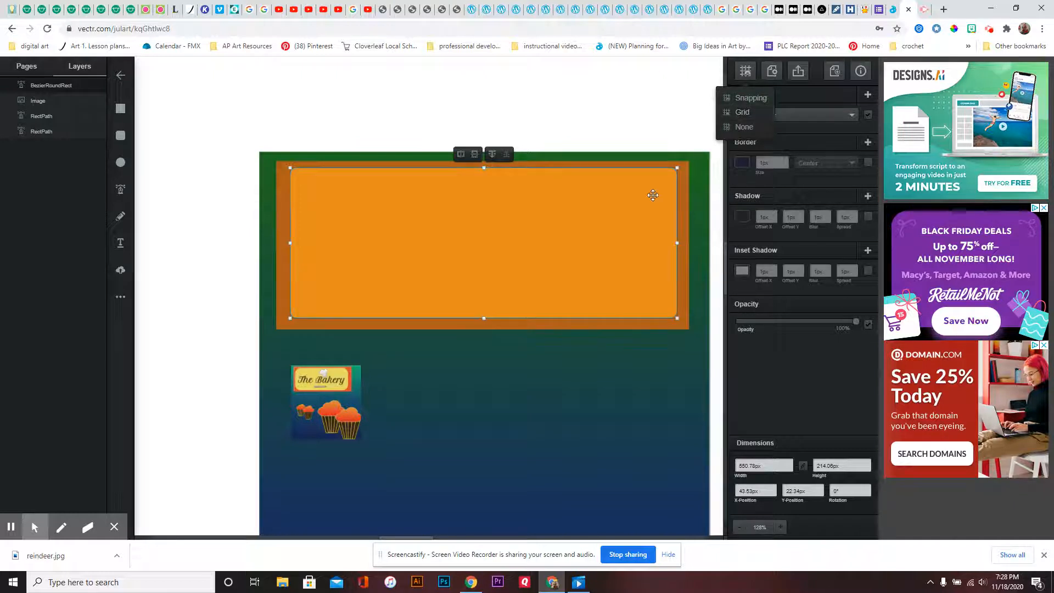
click(746, 100)
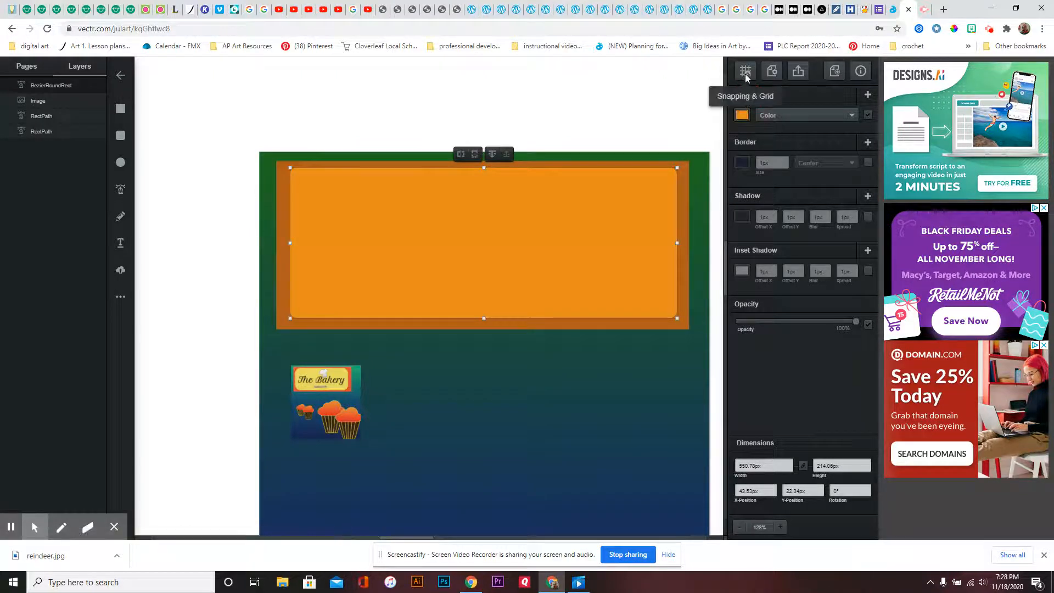
click(746, 73)
click(750, 101)
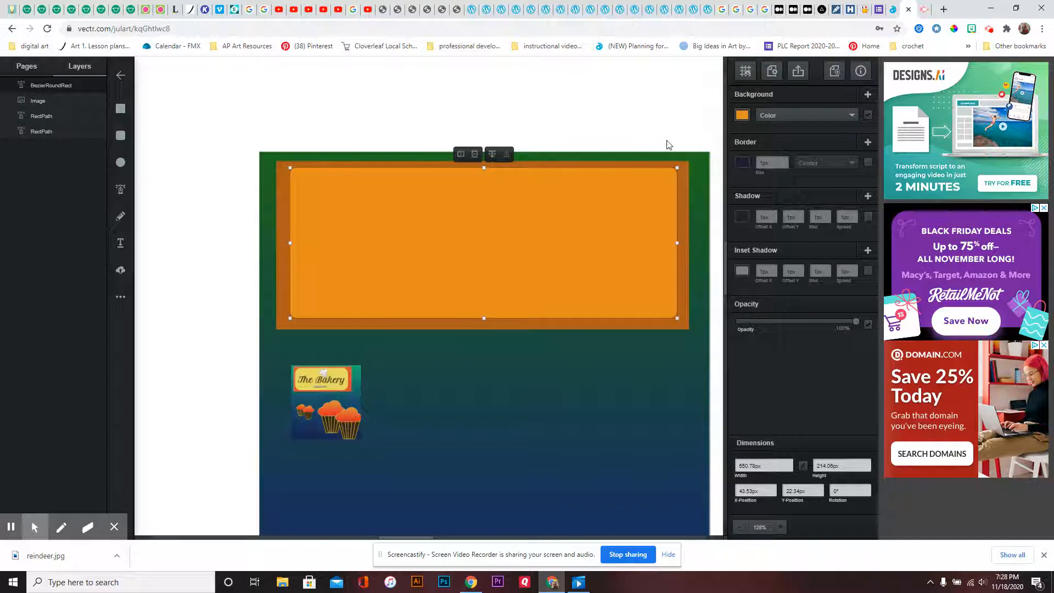
- Nudge the inner rounded rectangle to about X 45, Y 23 px and increase the rounding of its four corners
mouse_move(506, 254)
mouse_down()
mouse_move(504, 266)
mouse_move(494, 260)
mouse_move(522, 263)
mouse_move(508, 258)
mouse_up()
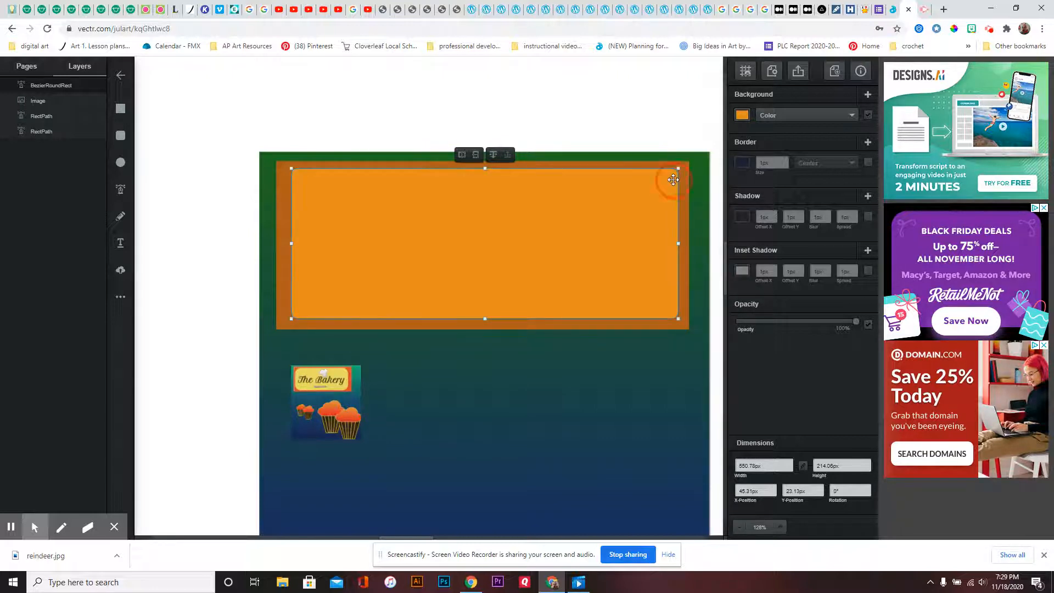
double_click(671, 177)
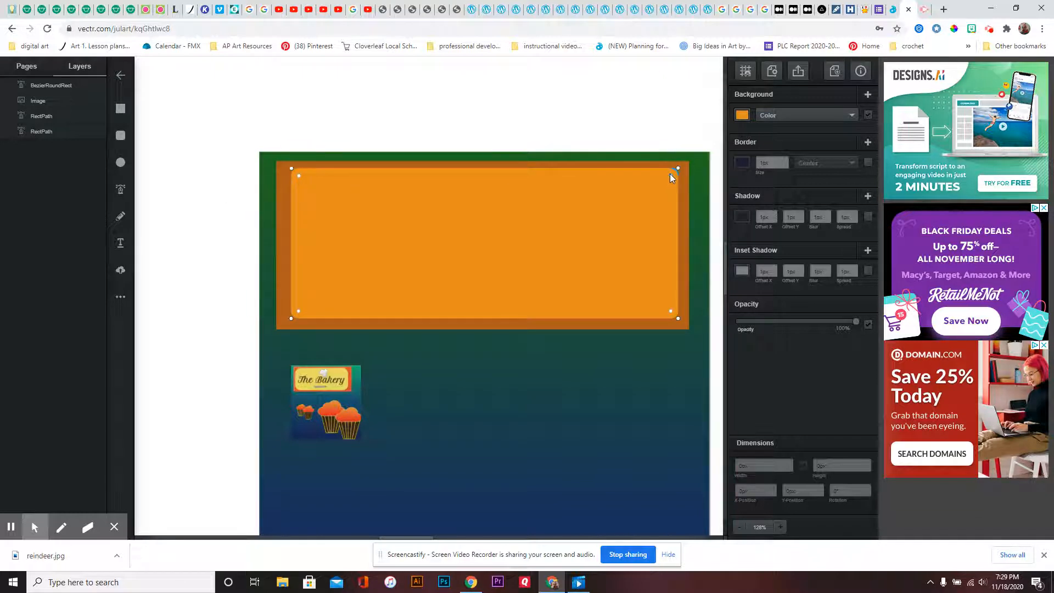
drag(670, 176, 665, 181)
drag(669, 313, 666, 309)
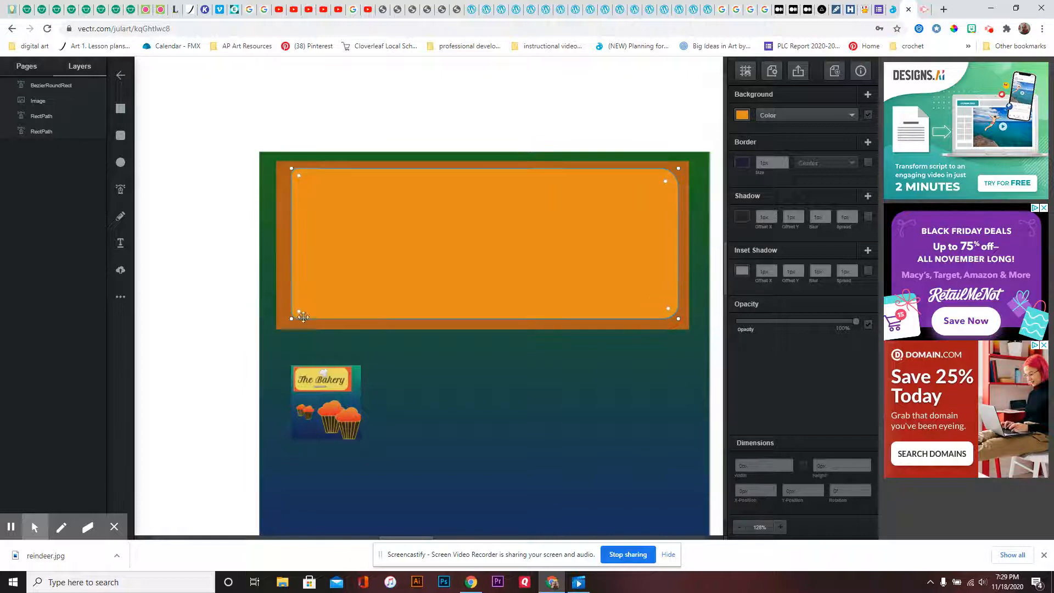
drag(298, 315, 310, 300)
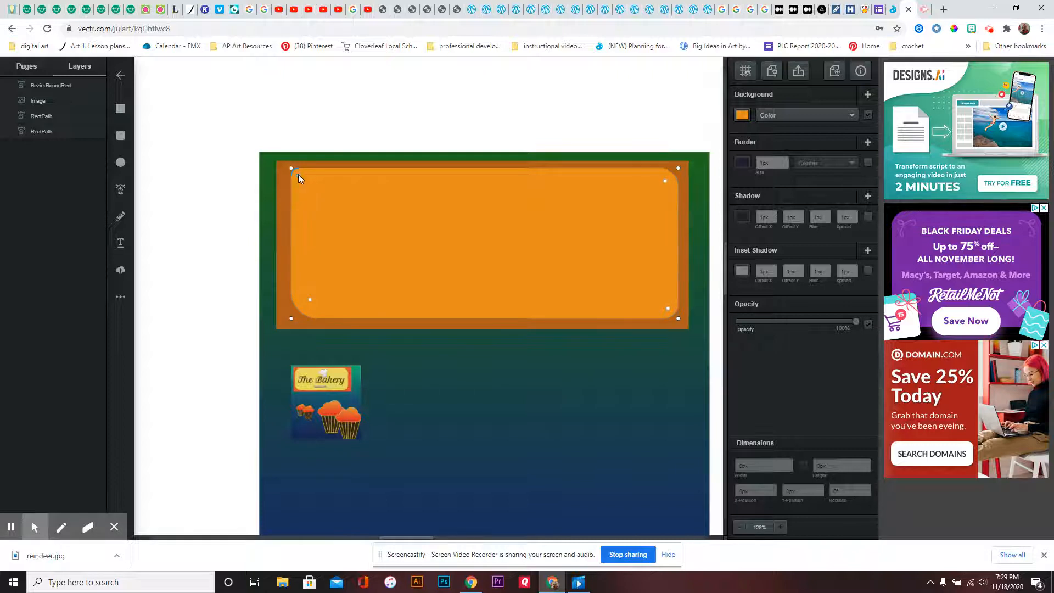
drag(298, 173, 306, 183)
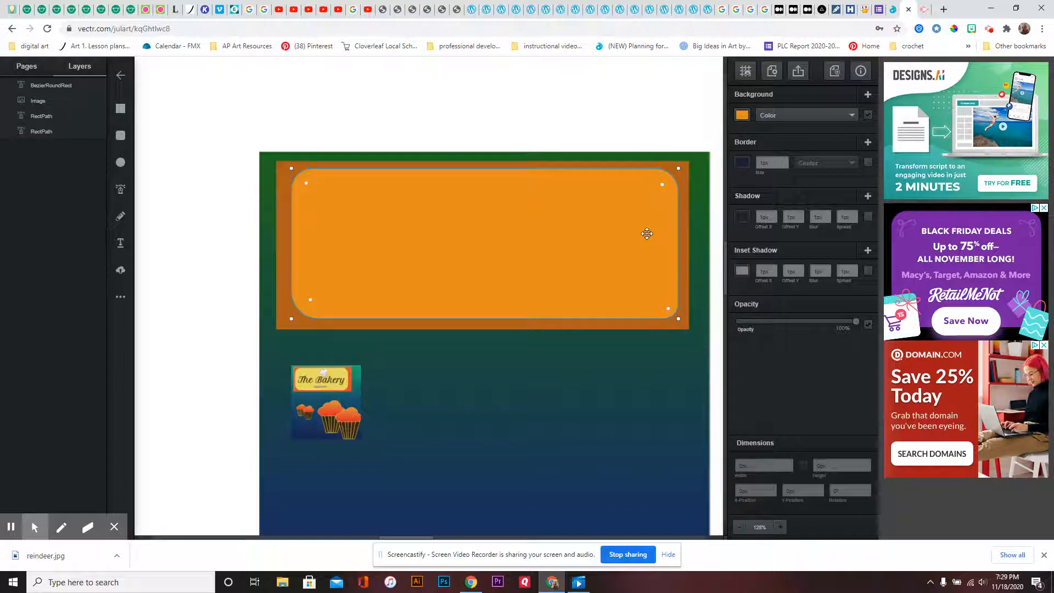
click(630, 206)
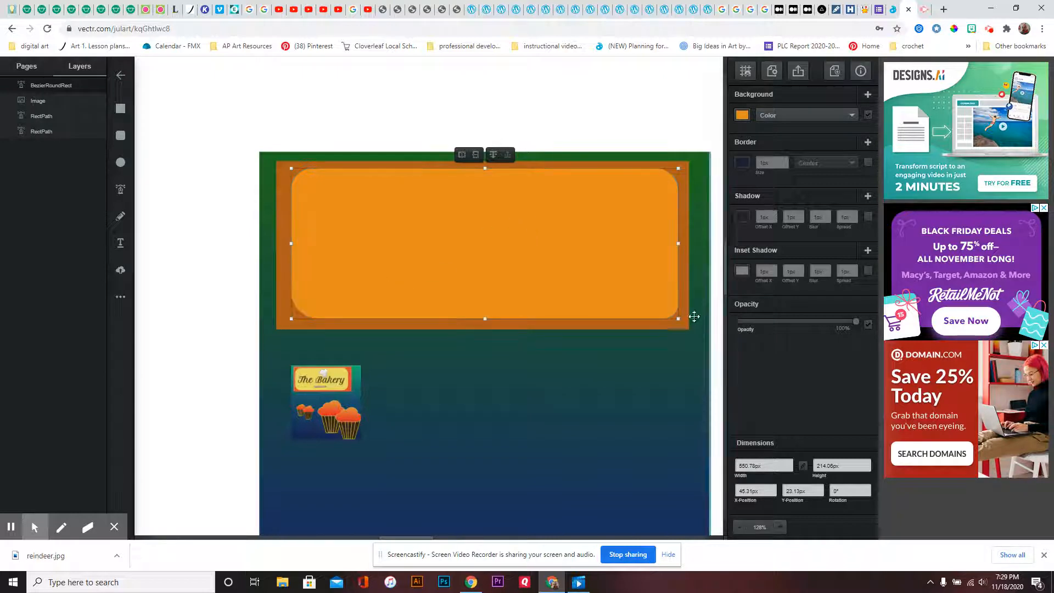
- Adjust the rounding of the inner rectangle's two lower corners to match its upper corners
double_click(667, 308)
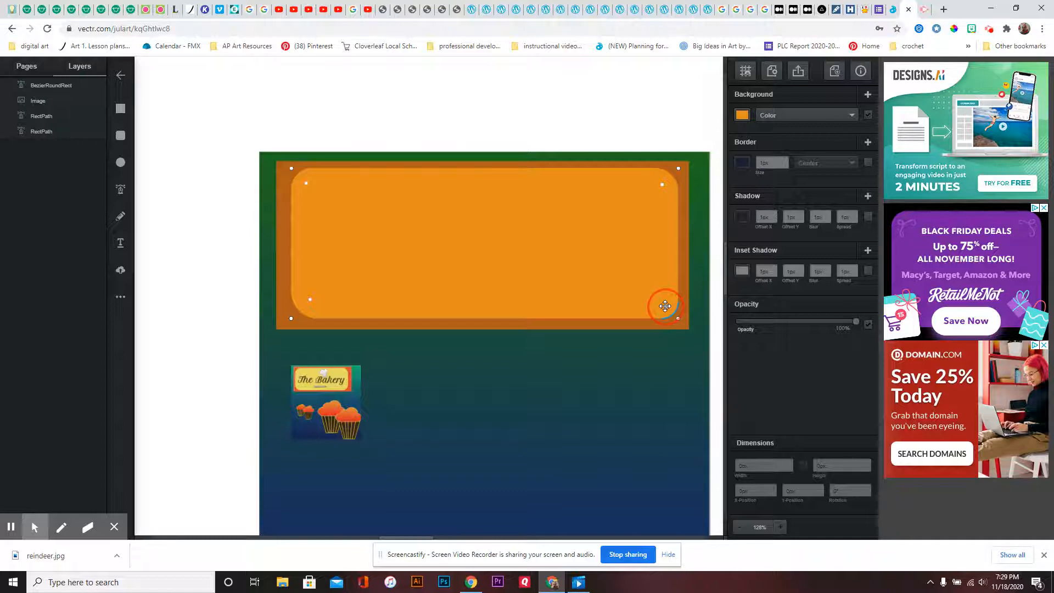
click(584, 259)
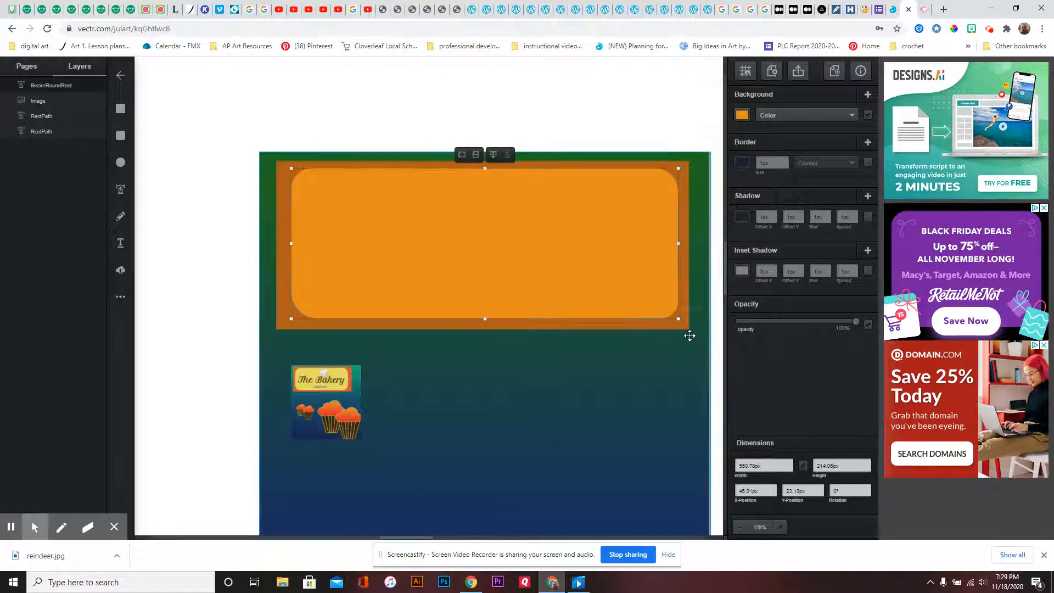
double_click(312, 305)
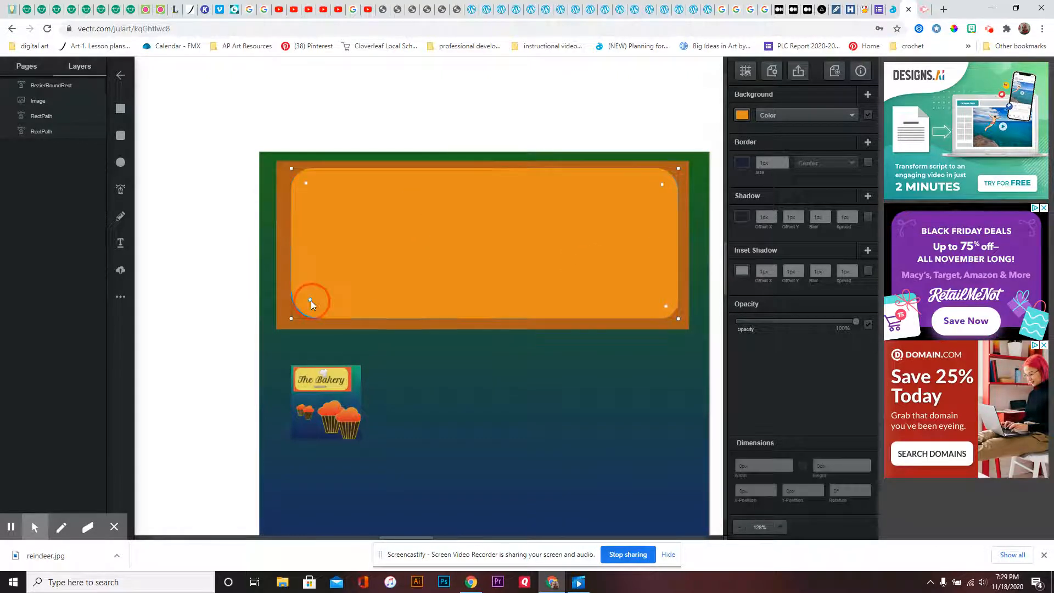
click(310, 303)
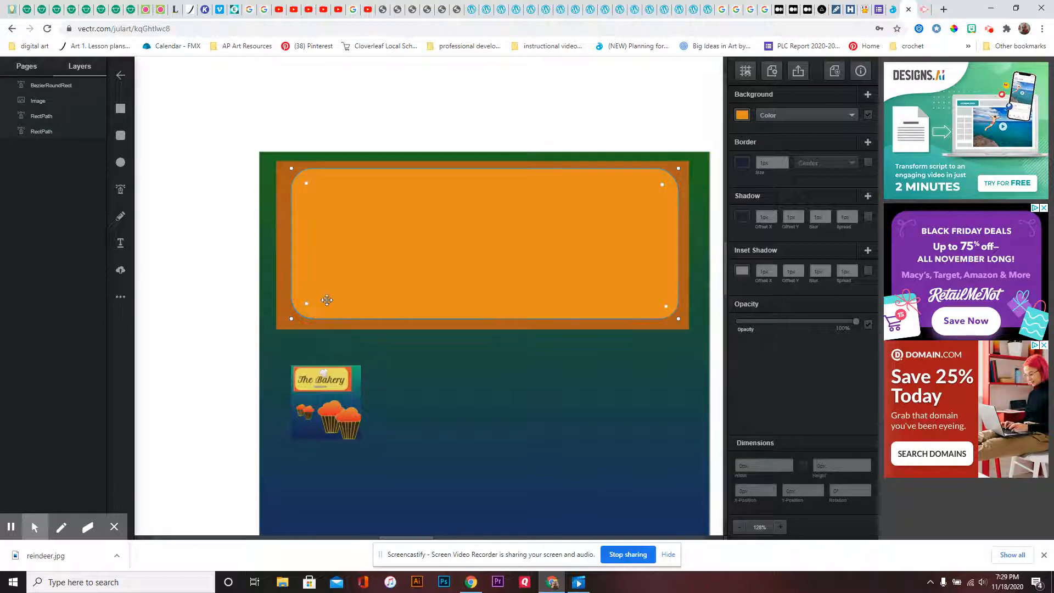
click(420, 266)
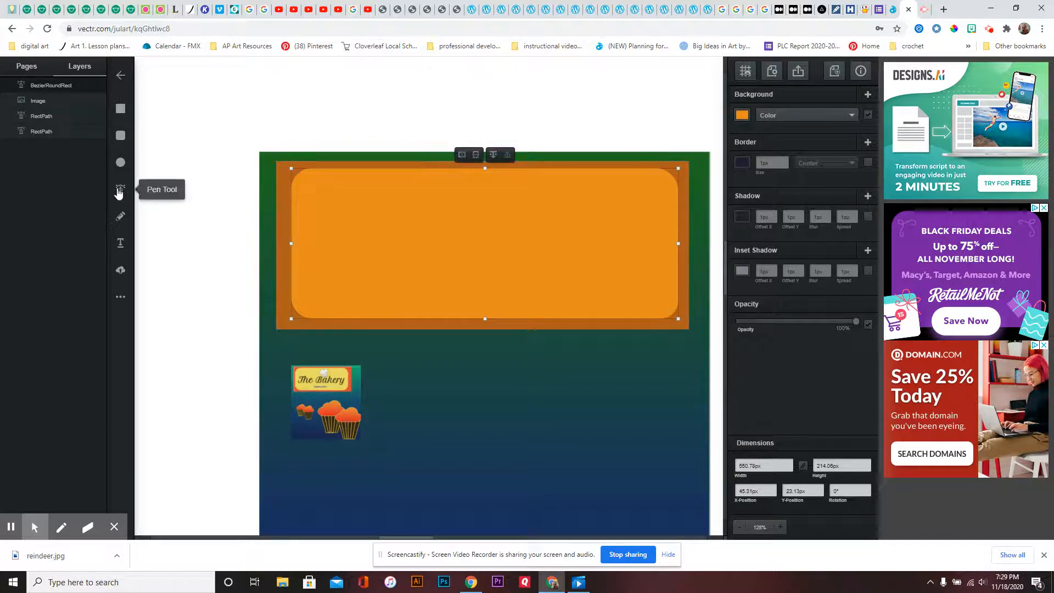
- Add the text "The Bakery" on the yellow-orange rounded rectangle and select its characters
click(121, 244)
click(339, 226)
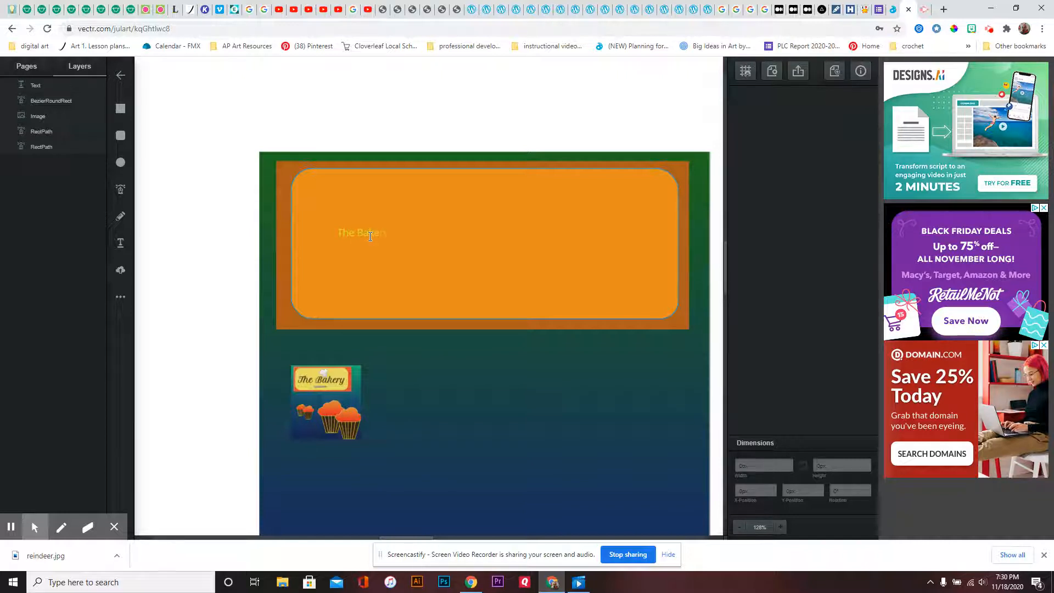
click(464, 142)
drag(390, 235, 339, 233)
double_click(359, 234)
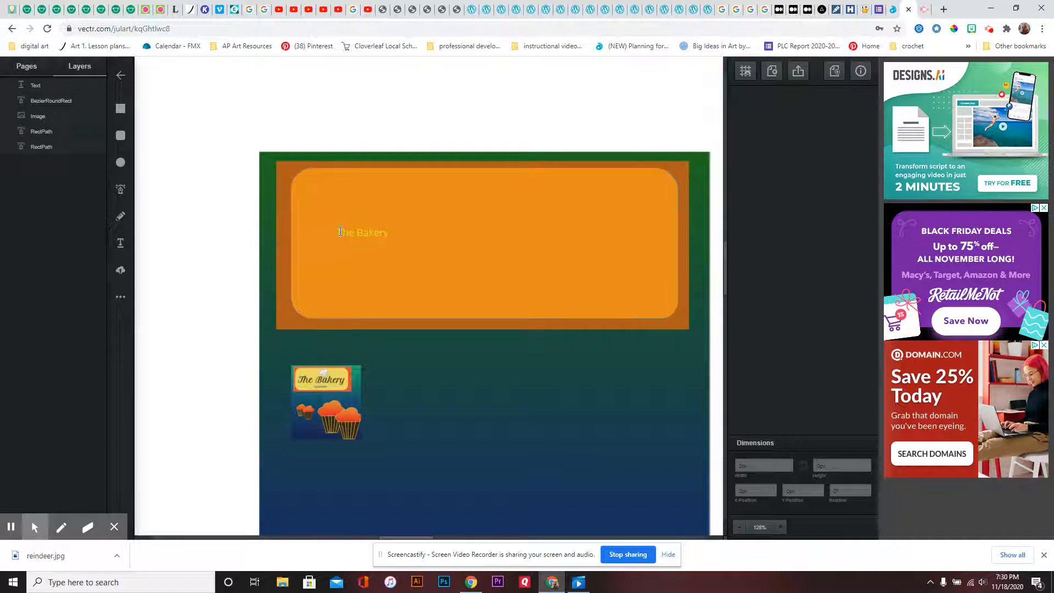
drag(335, 231, 407, 241)
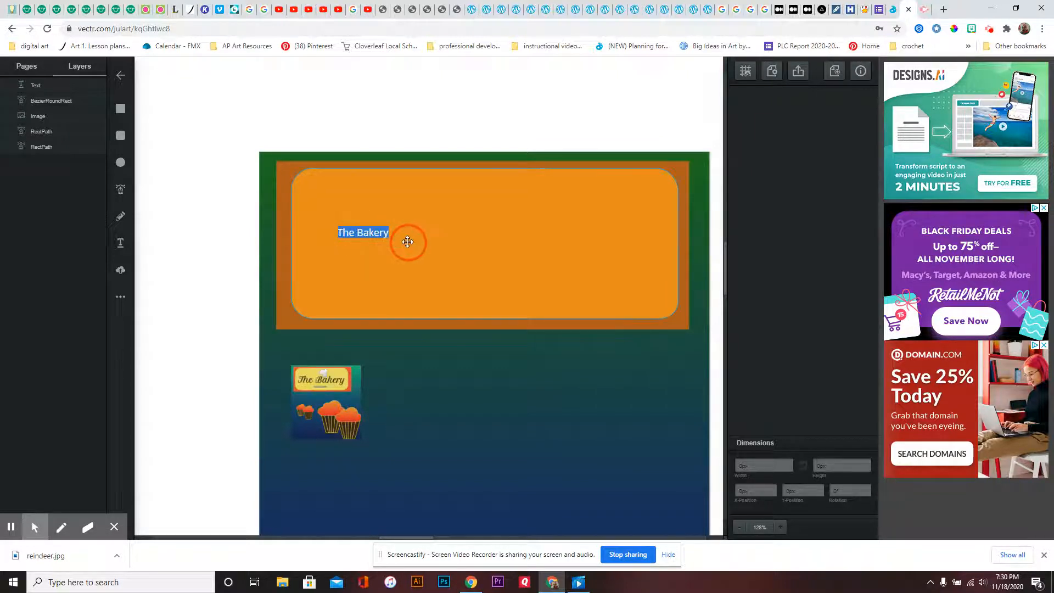
- Enlarge the "The Bakery" text to about 452 × 118 px and centre it on the sign at about X 92, Y 57 px
click(64, 85)
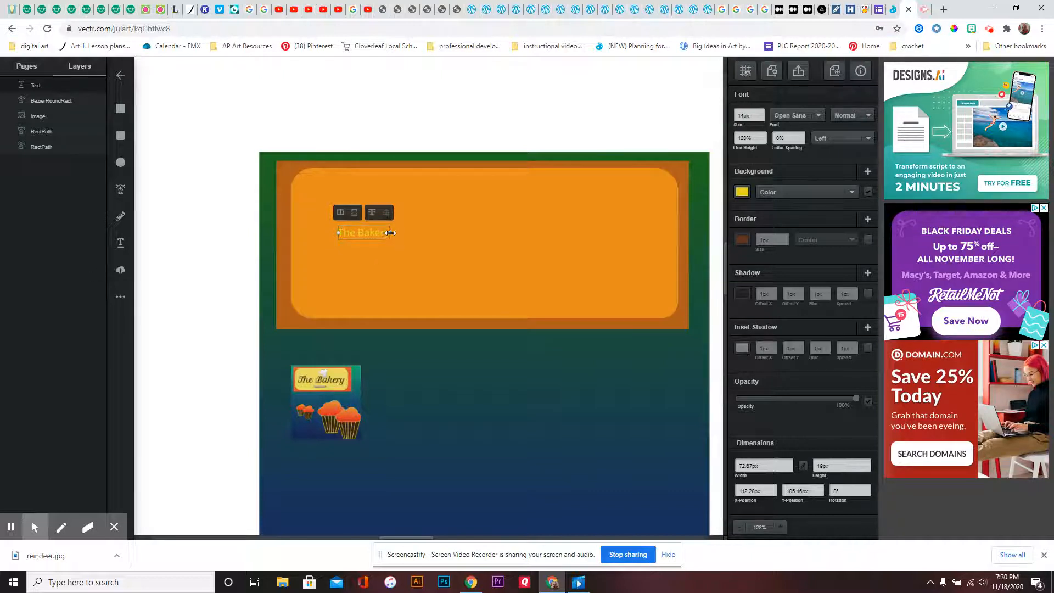
drag(391, 234, 659, 262)
mouse_move(515, 235)
mouse_down()
mouse_move(489, 239)
mouse_move(501, 242)
mouse_up()
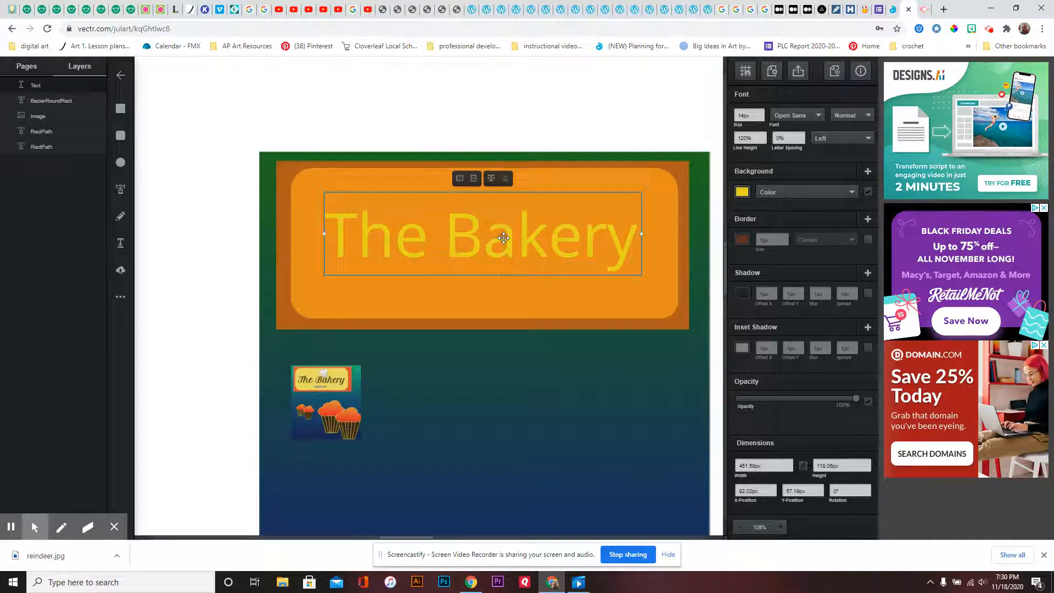
- Set the "The Bakery" text's font to Oleo Script and enlarge it to about 469 × 145 px
click(818, 114)
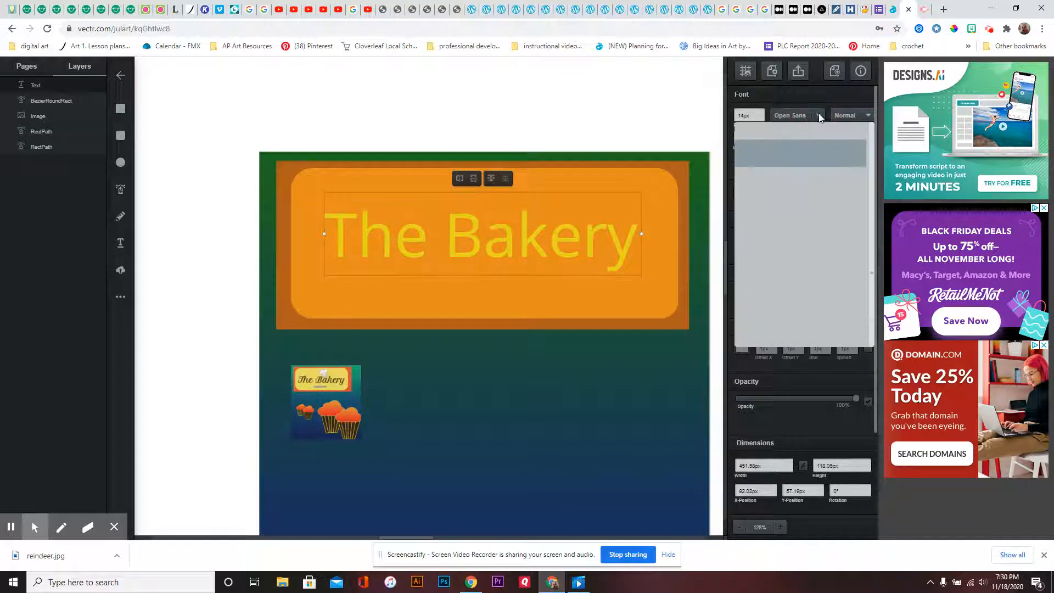
scroll(827, 241, down, 1)
scroll(820, 225, up, 5)
scroll(822, 220, up, 2)
scroll(824, 247, down, 4)
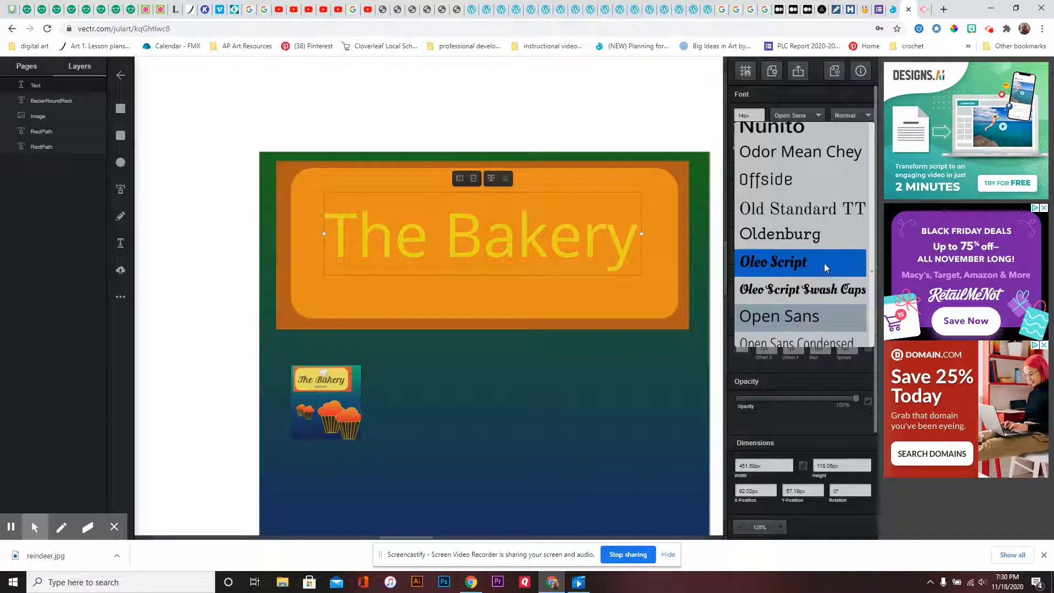
click(790, 264)
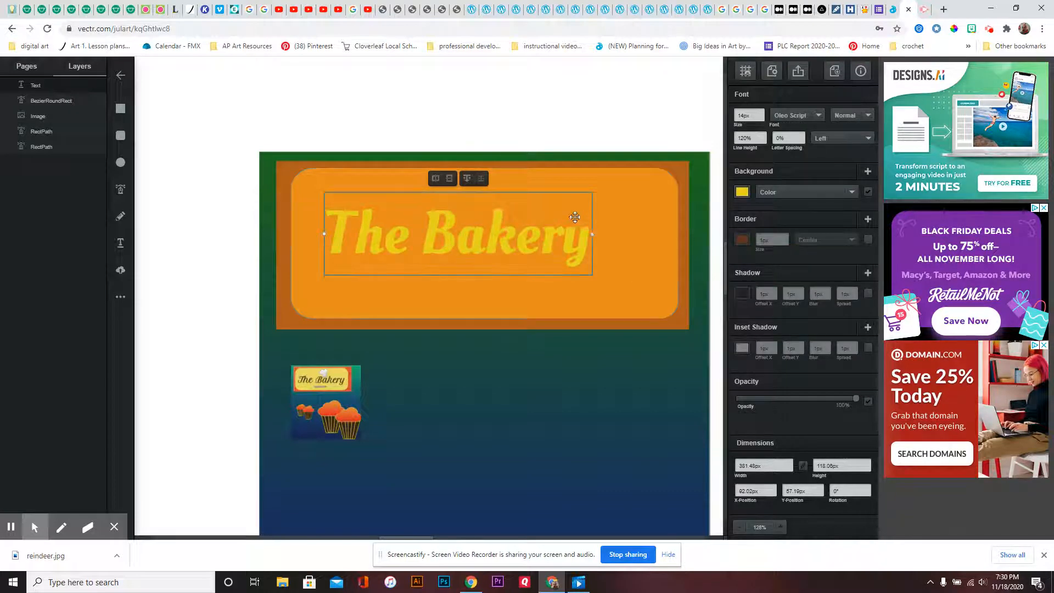
drag(594, 235, 655, 246)
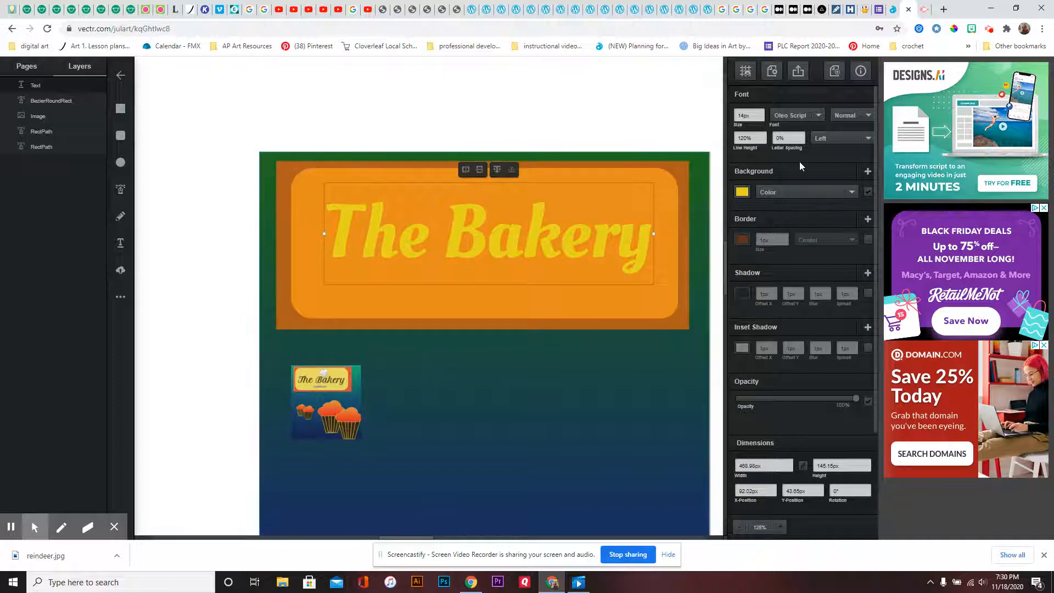
- Change the fill colour of the "The Bakery" text to near-black
click(741, 192)
click(630, 205)
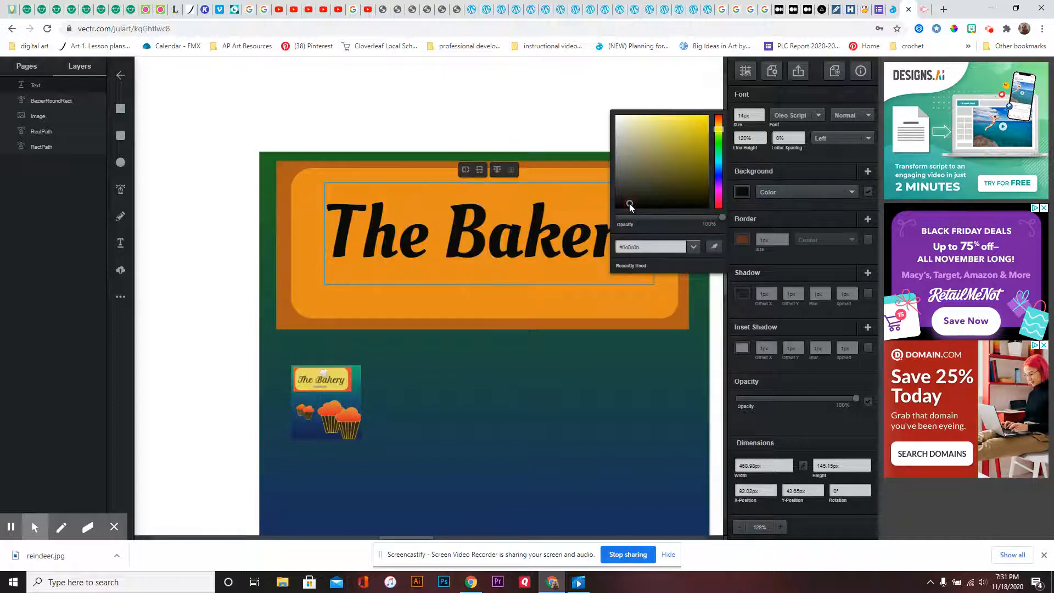
click(314, 393)
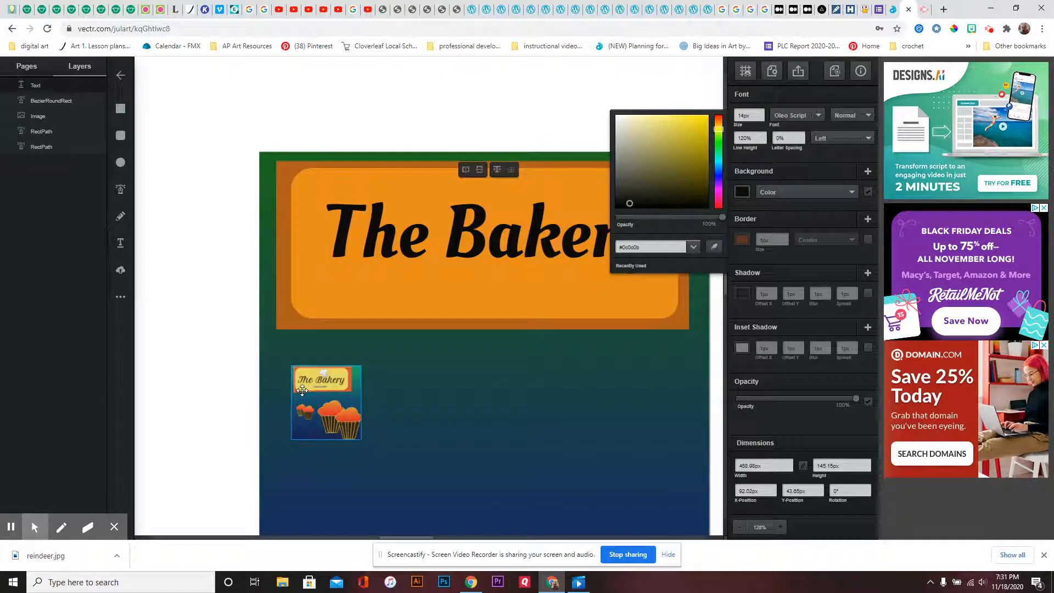
- Enlarge the bakery reference image to inspect its lettering, and shrink it to about 87 × 58 px
click(328, 387)
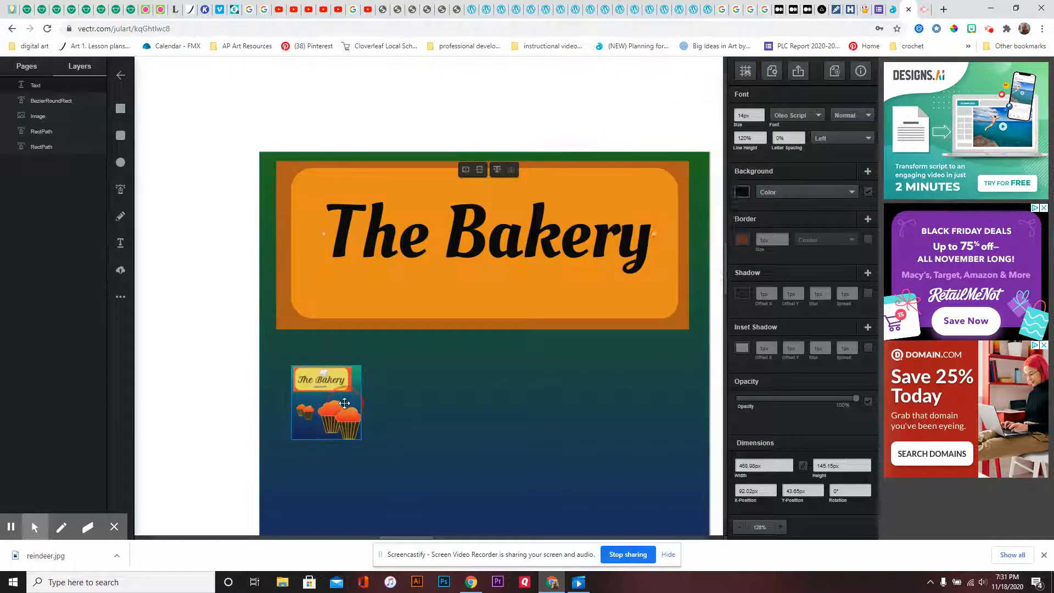
drag(362, 440, 520, 490)
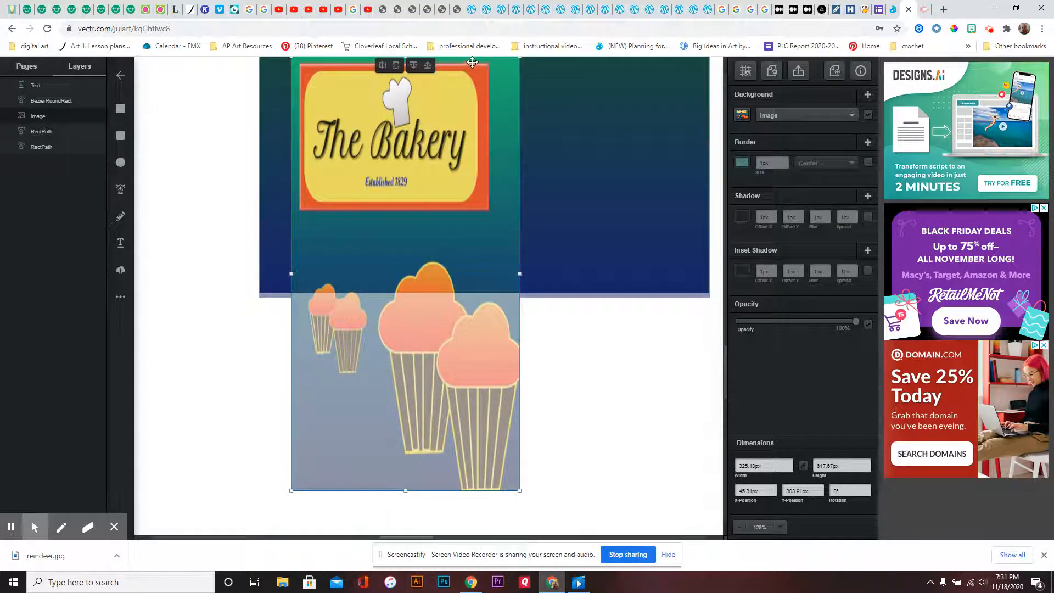
drag(520, 489, 353, 96)
scroll(478, 117, up, 4)
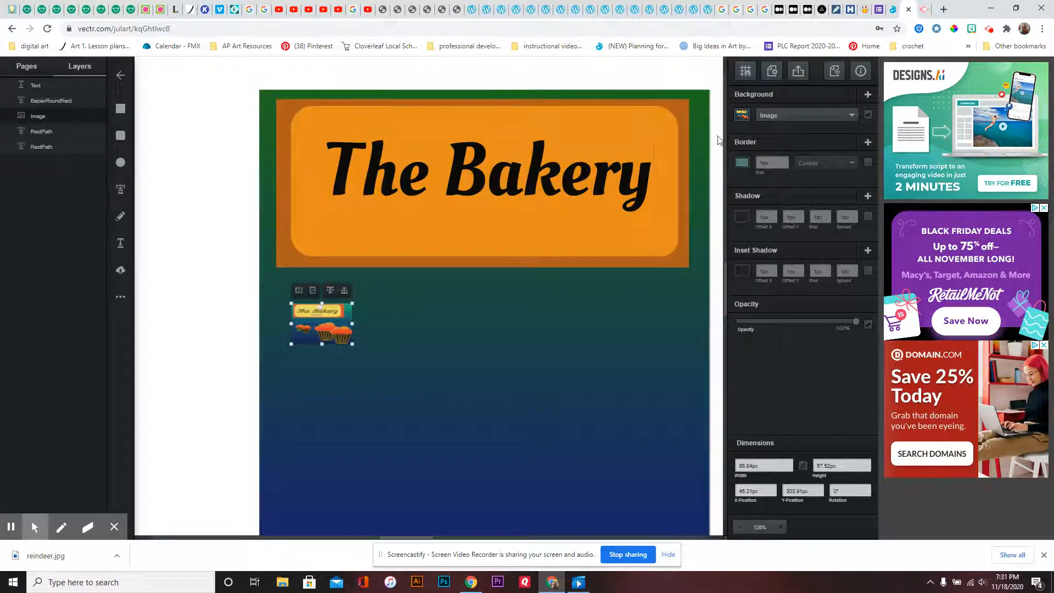
- Add a shadow to the "The Bakery" text with 2 px X and Y offsets and a 3 px blur
click(469, 172)
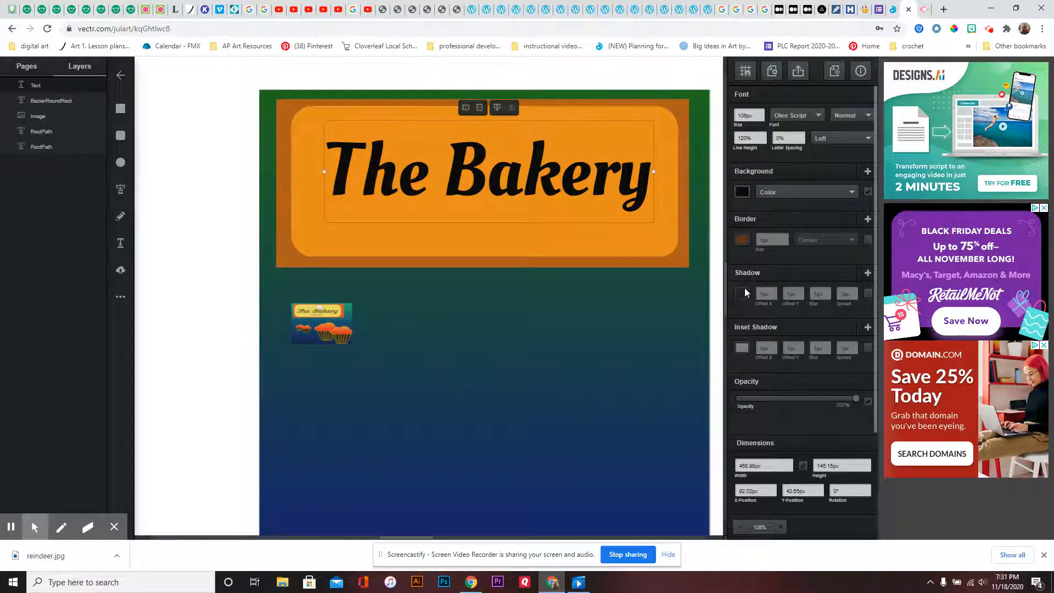
click(766, 294)
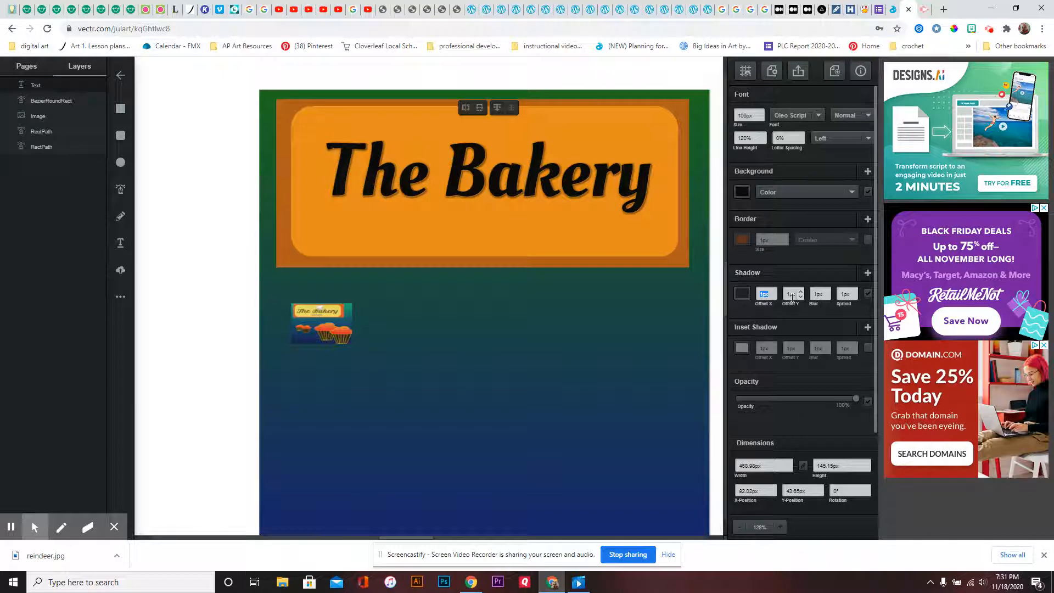
click(791, 295)
click(828, 293)
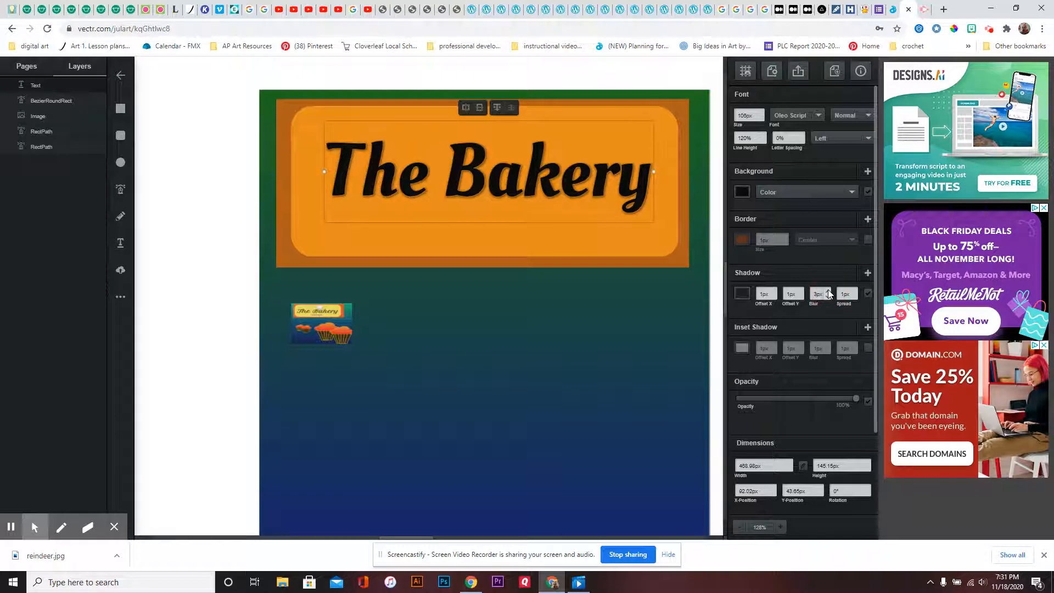
click(800, 293)
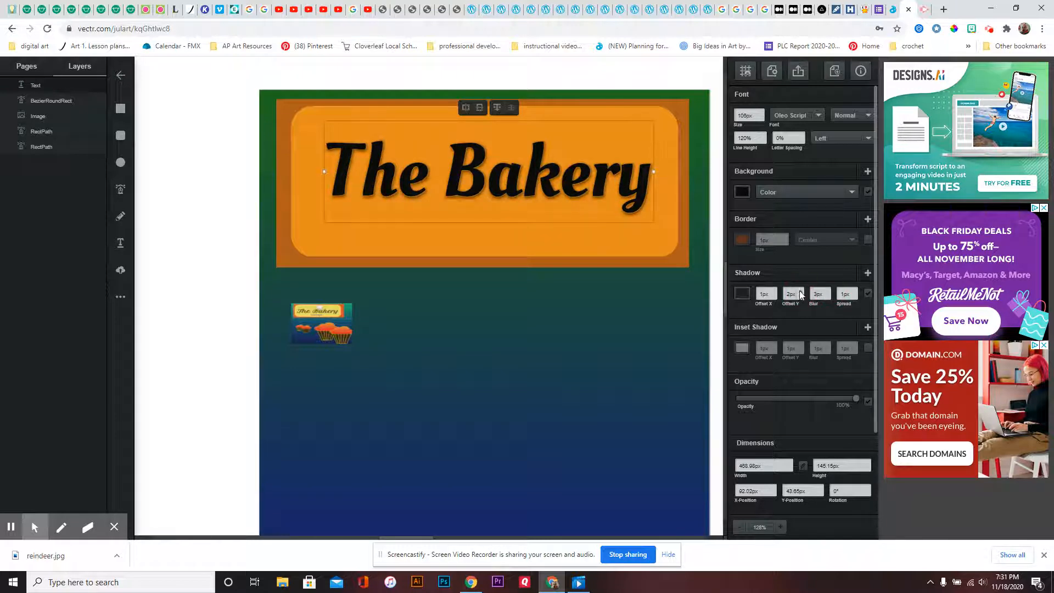
click(773, 293)
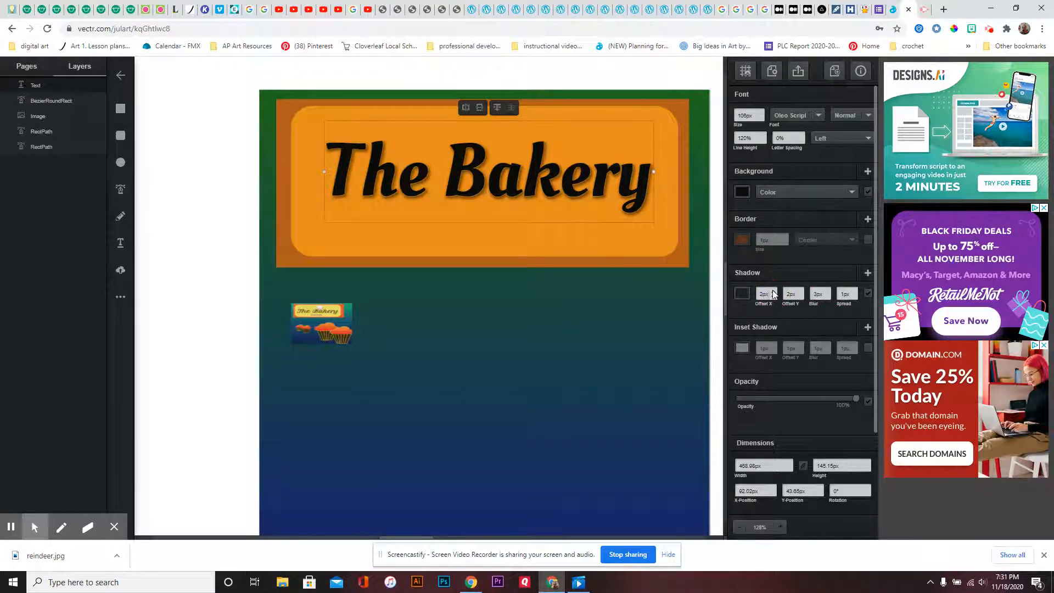
- Change the title text's shadow colour to a dark red, keeping 50% opacity, and deselect the text
click(740, 293)
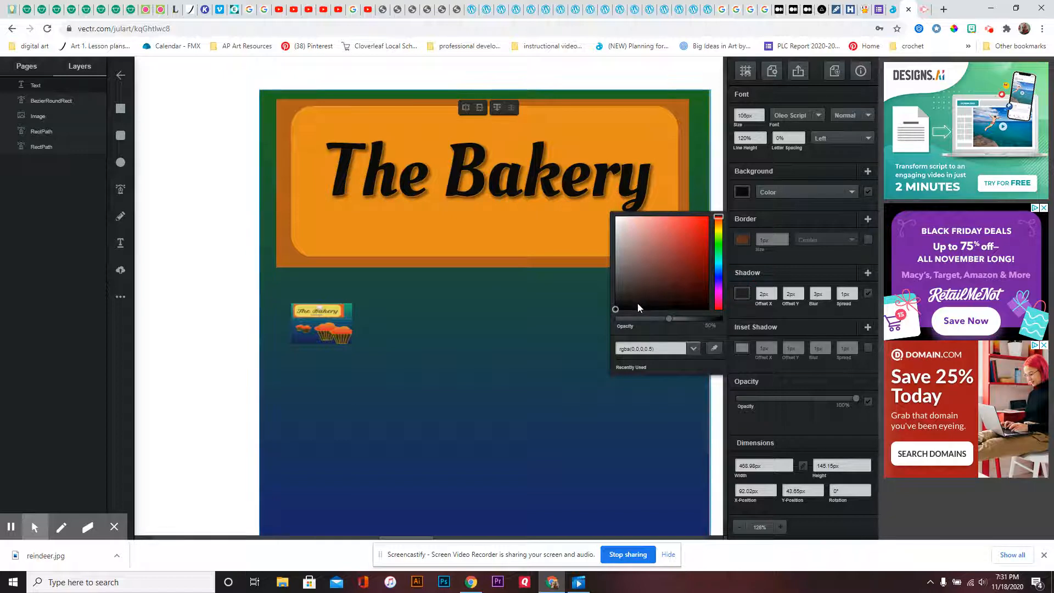
click(678, 242)
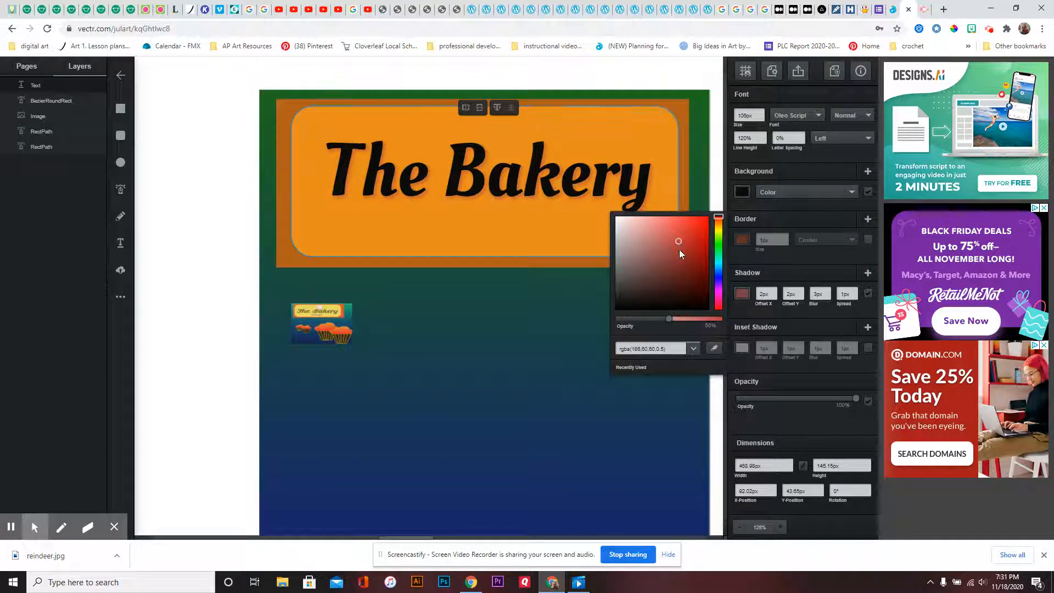
click(696, 279)
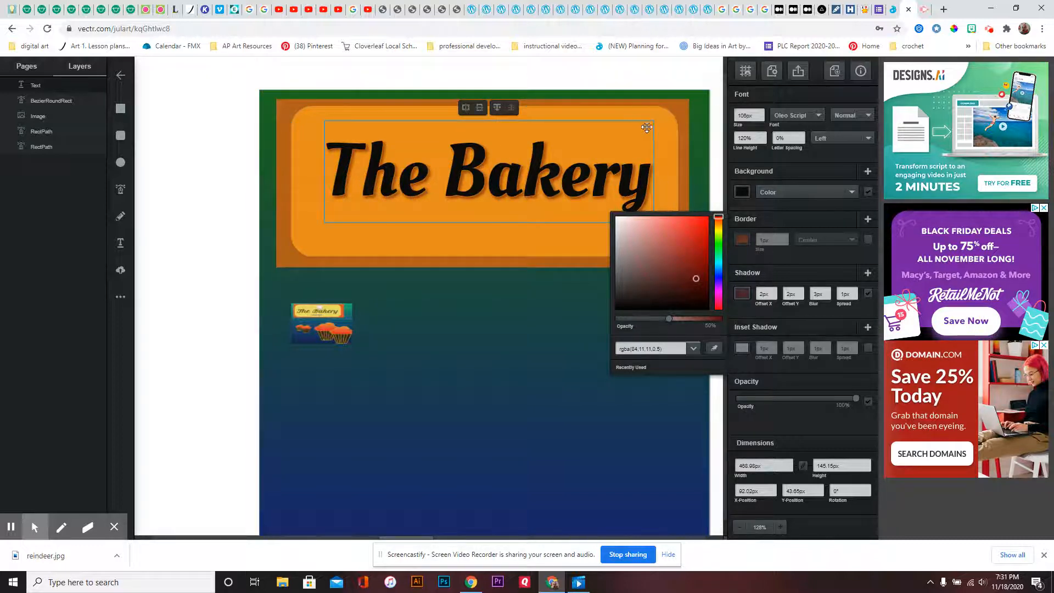
click(640, 77)
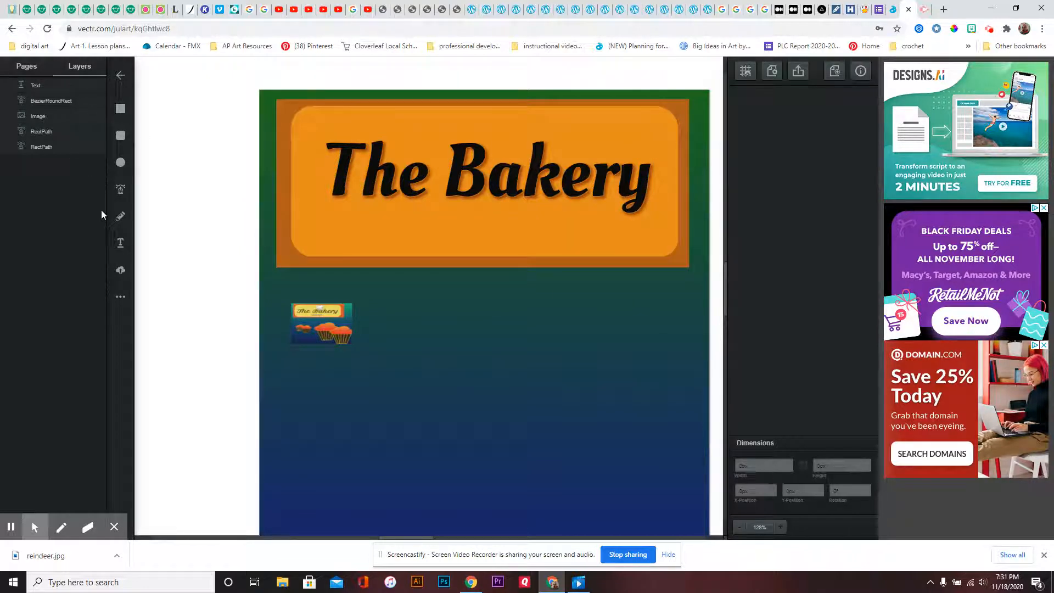
- Add the text "Established 1896" on the orange sign, centred just below the "The Bakery" title
click(122, 251)
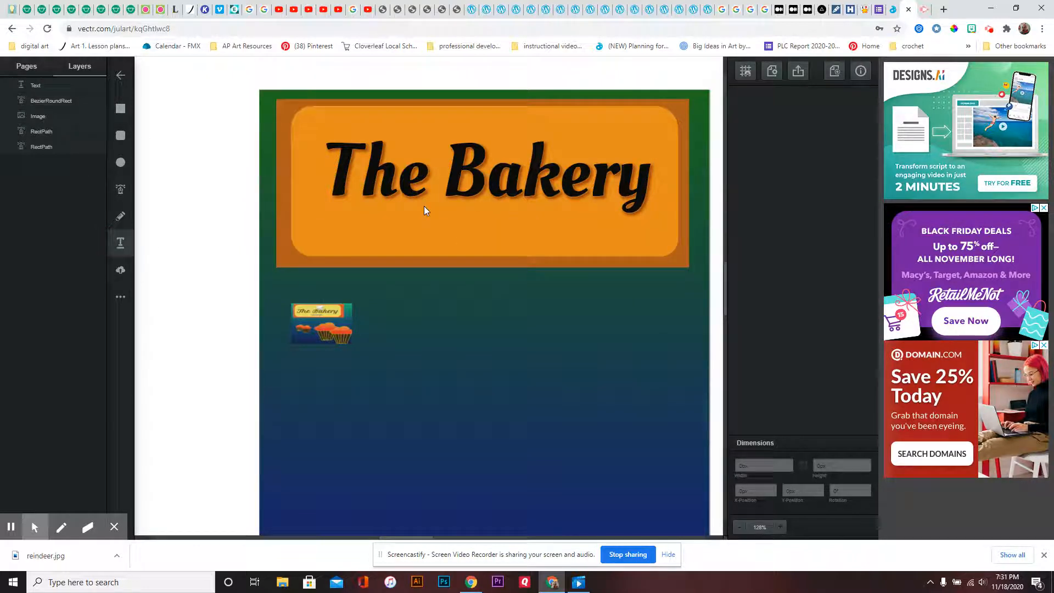
click(428, 223)
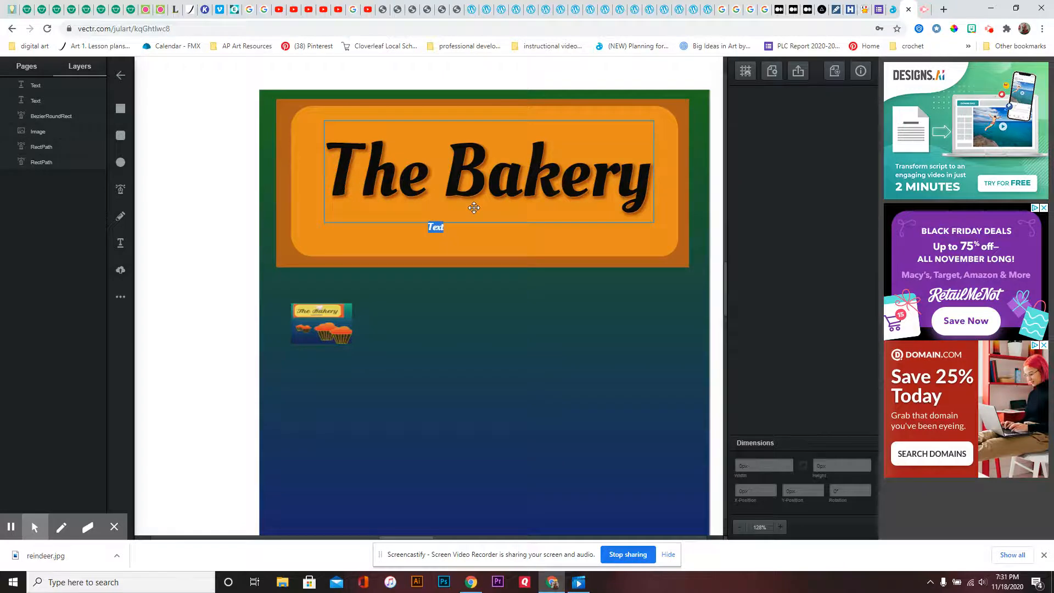
text(Establ)
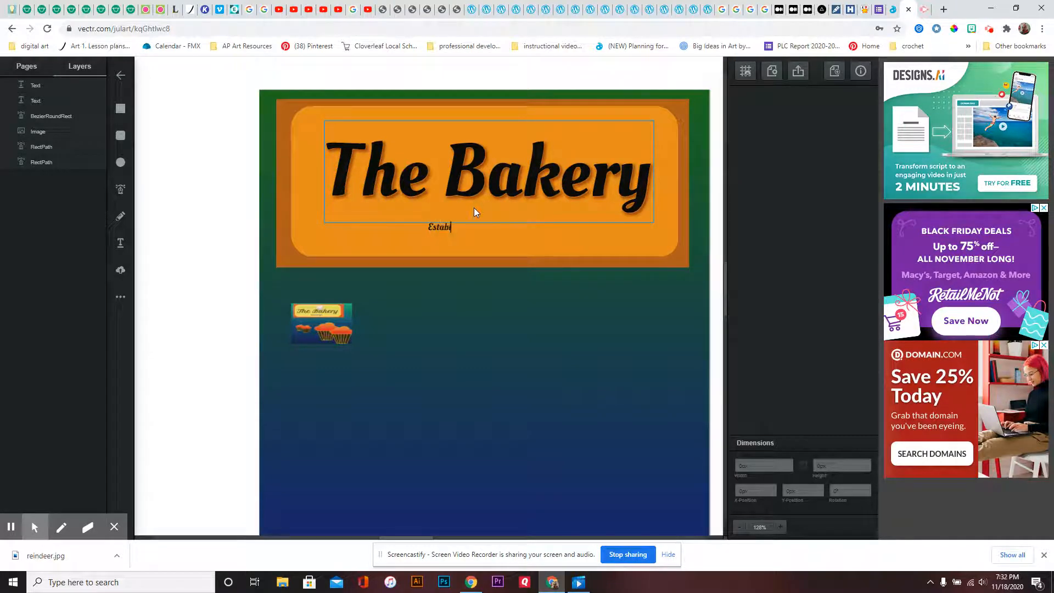
text(ished 1896)
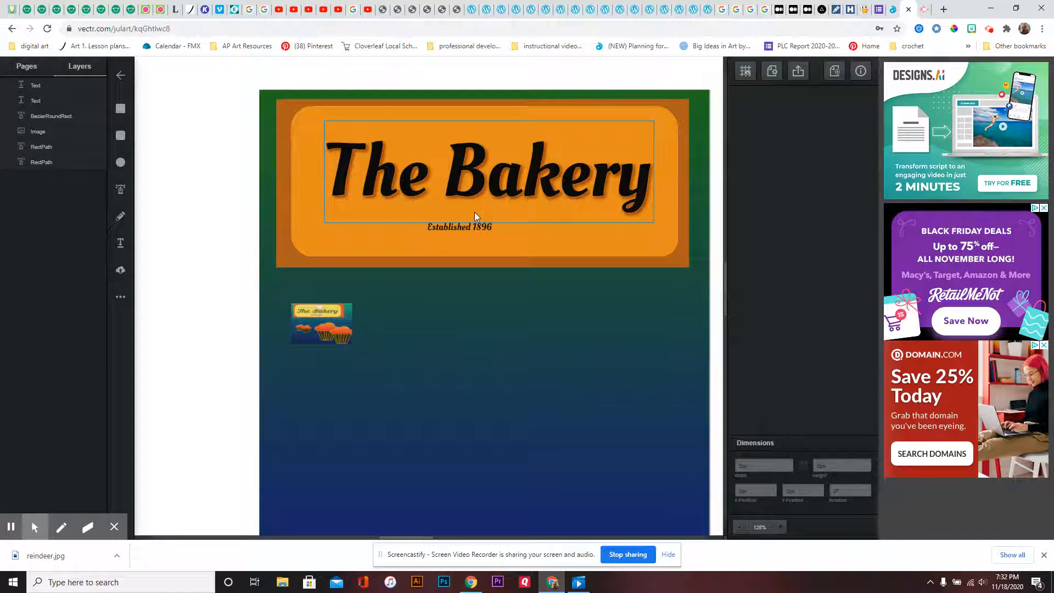
drag(491, 226, 471, 228)
click(500, 233)
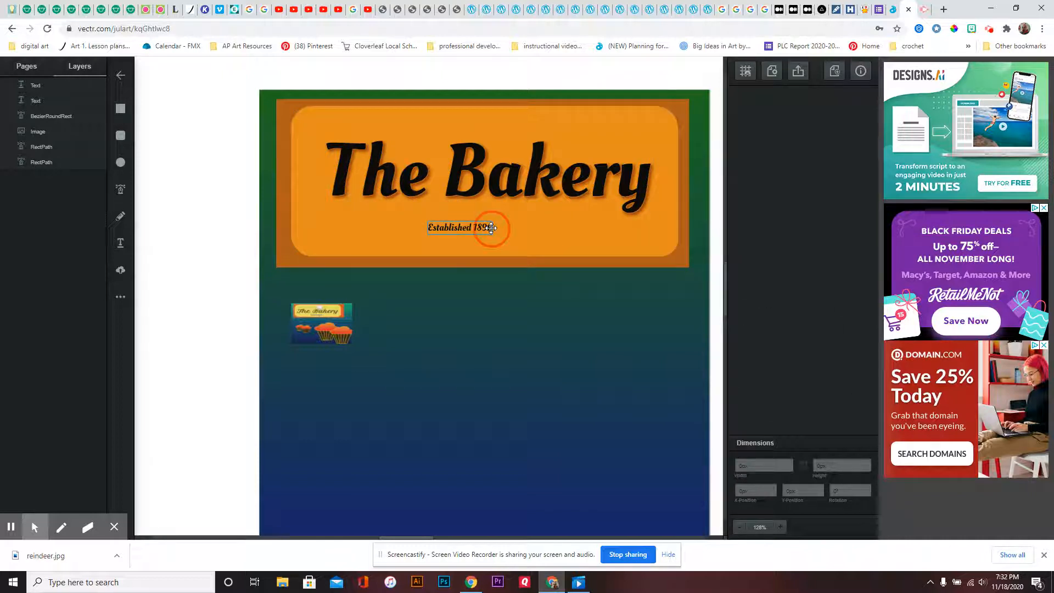
- Recolour the "Established 1896" text to blue and enlarge it to about 143 × 30 px
click(483, 228)
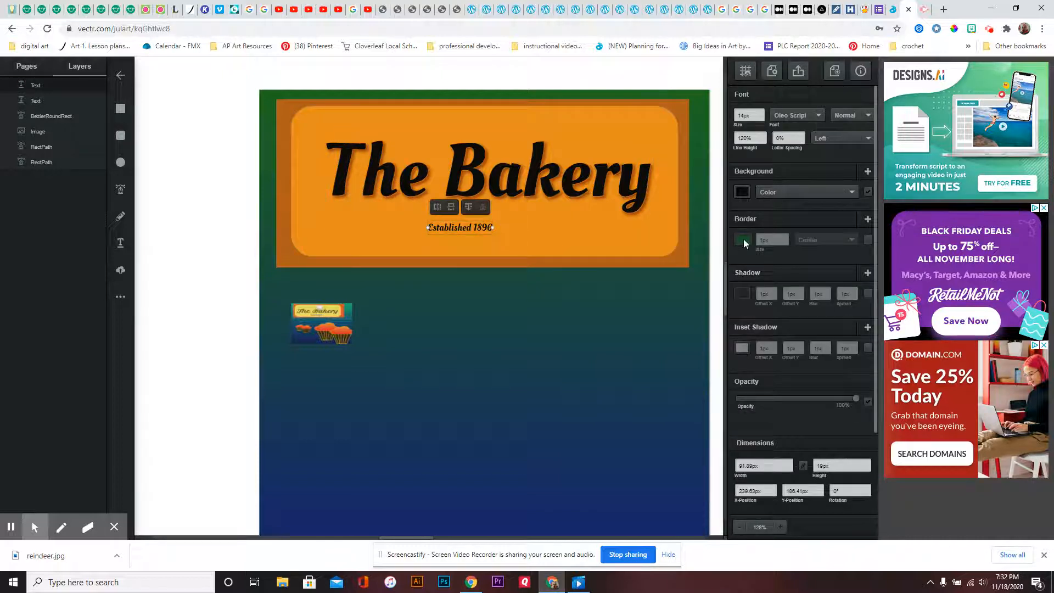
click(741, 191)
click(683, 150)
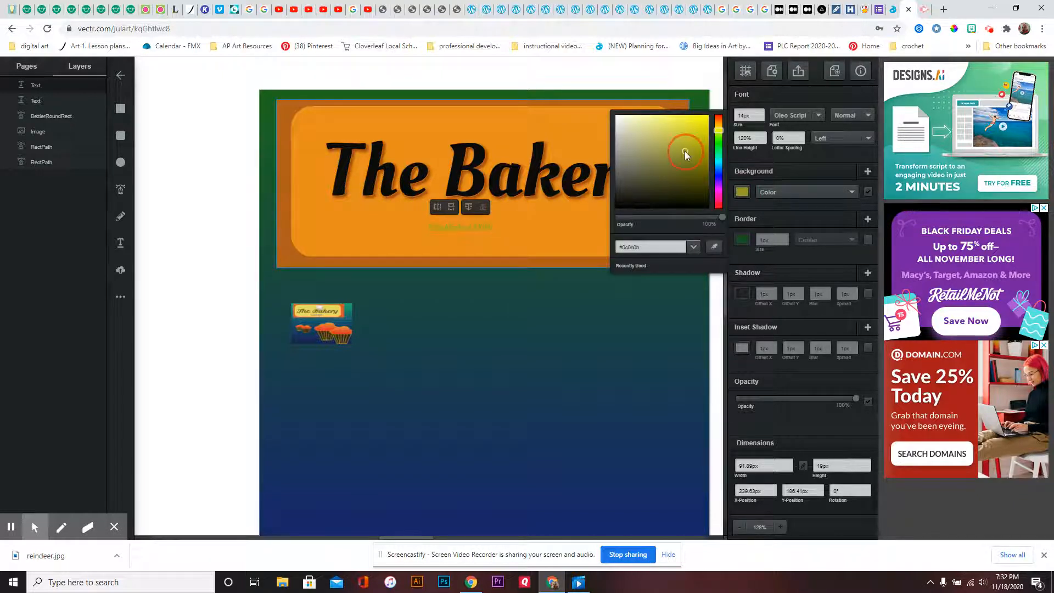
click(718, 172)
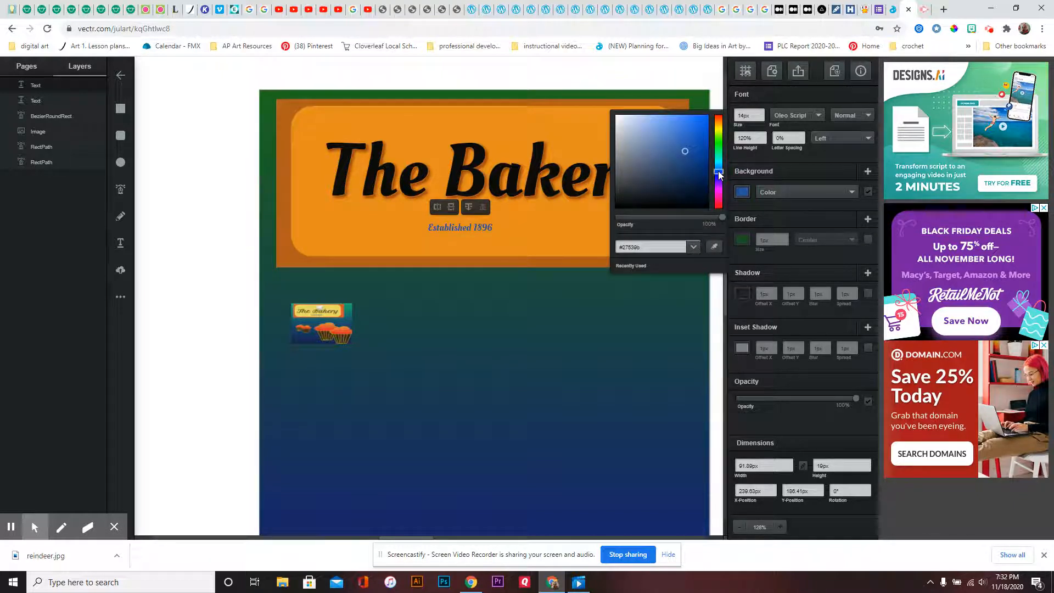
click(492, 230)
drag(492, 230, 529, 237)
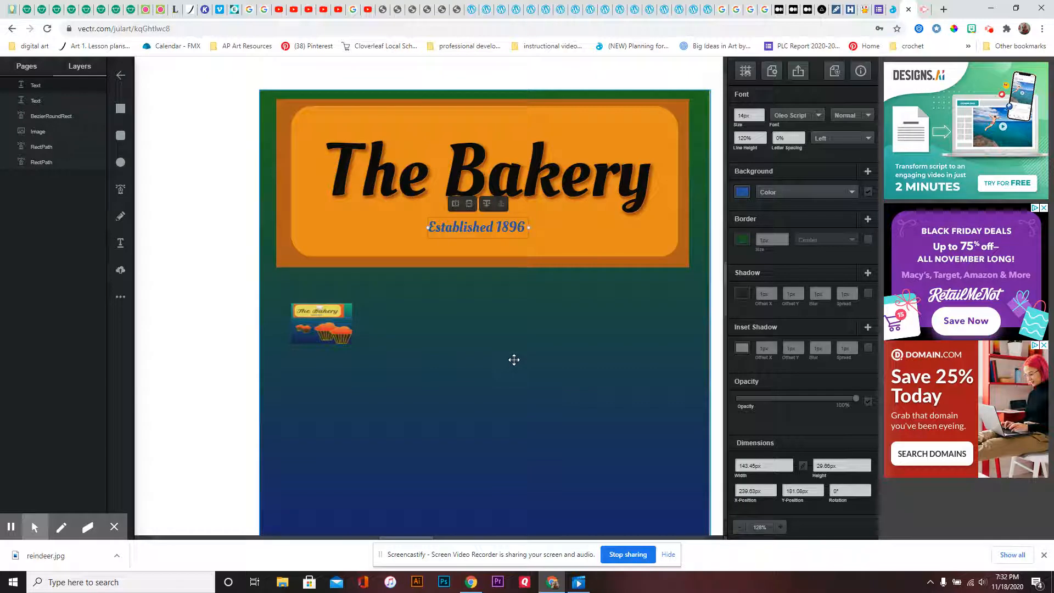
- Draw a closed cupcake-wrapper trapezoid with the Pen tool, about 212 × 138 px and narrower at its base, to the right of the reference image
click(121, 197)
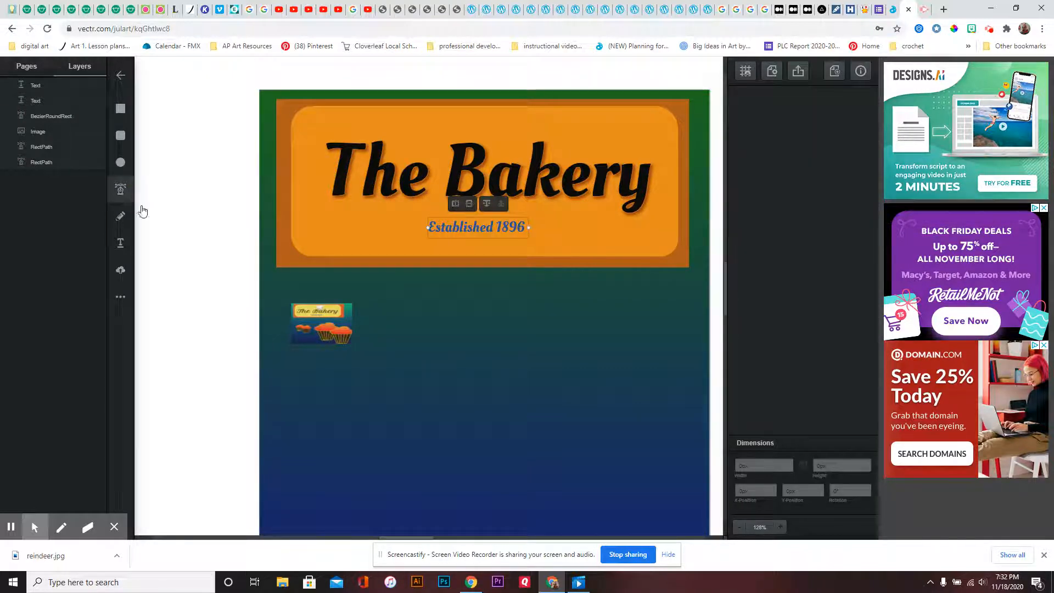
click(500, 355)
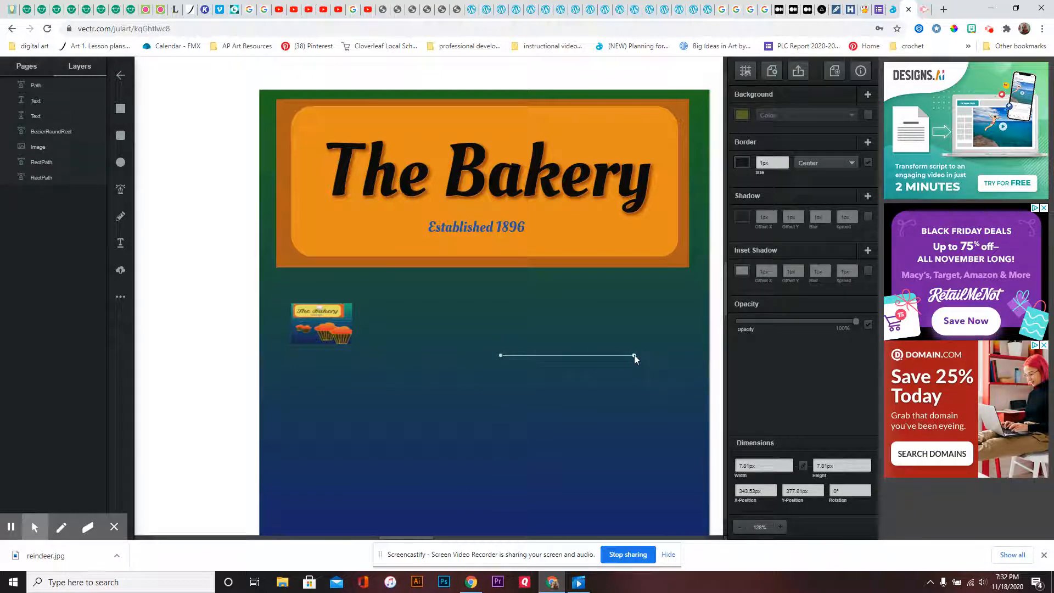
click(649, 355)
click(611, 452)
click(543, 452)
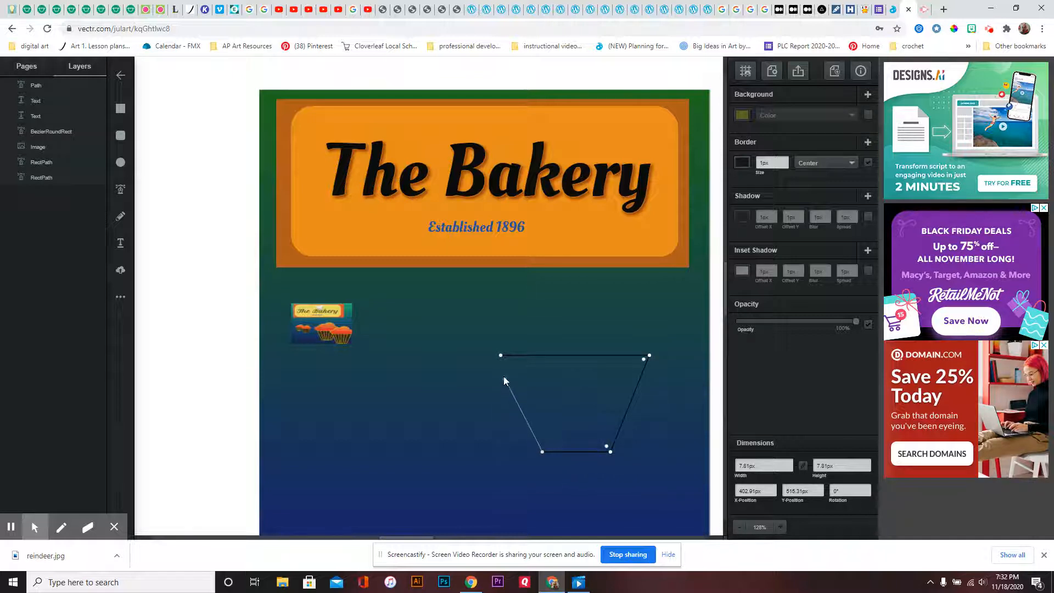
click(500, 356)
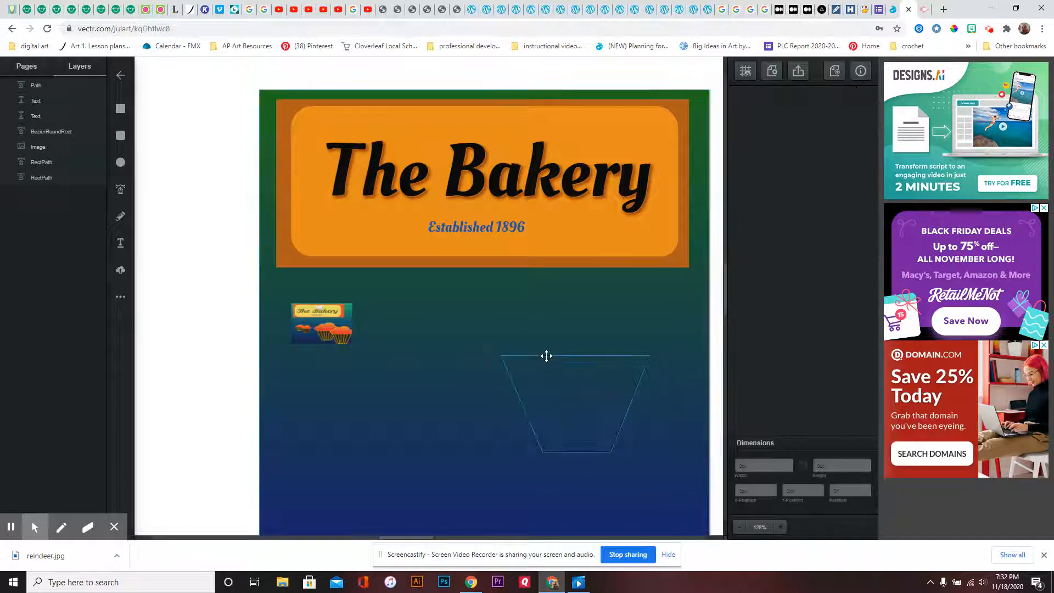
- Give the wrapper trapezoid a bright yellow border 3 px thick
click(531, 359)
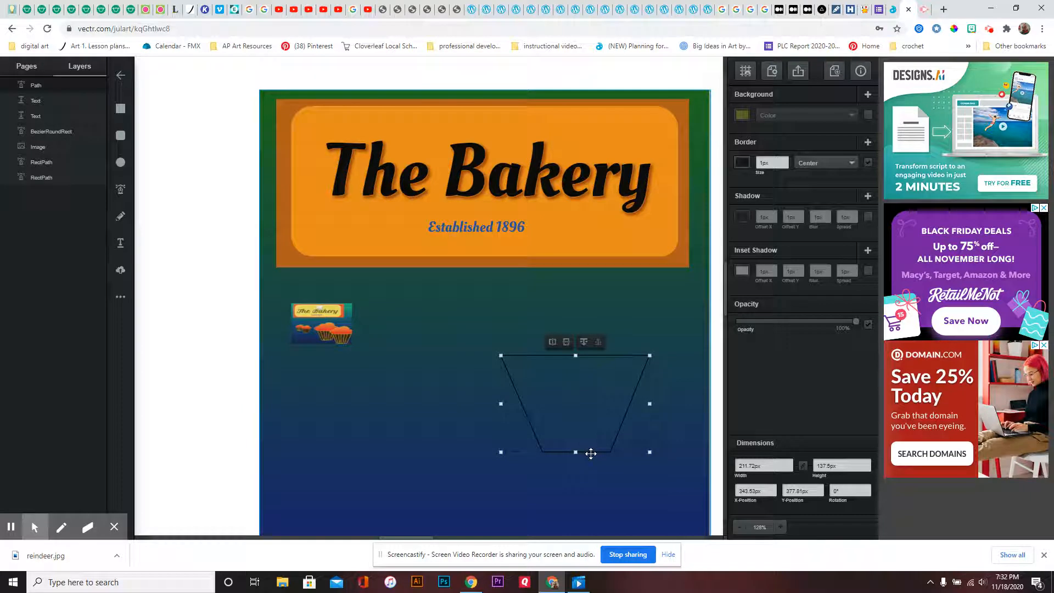
click(742, 163)
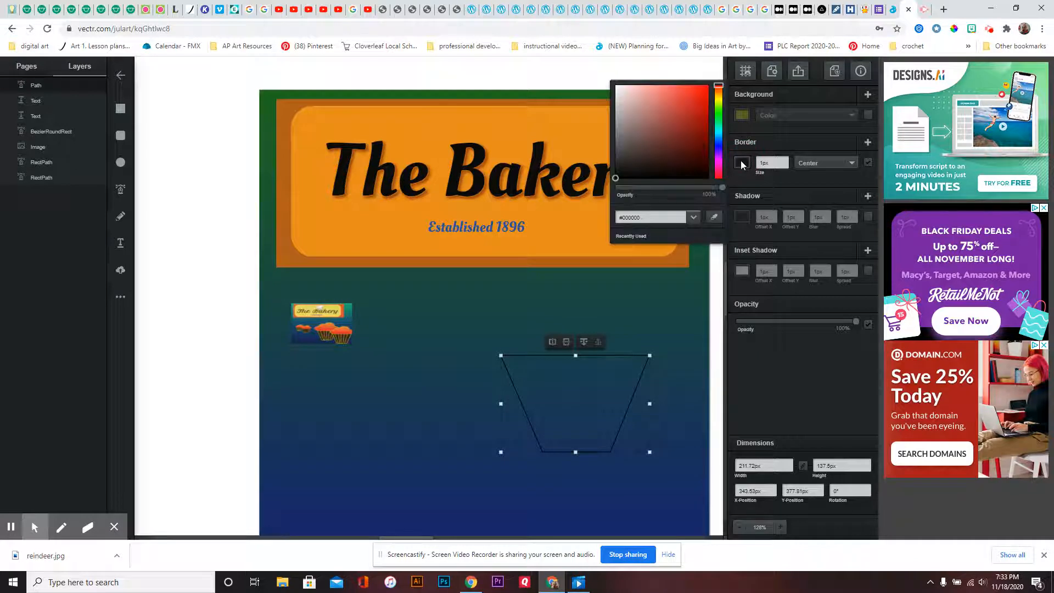
click(718, 101)
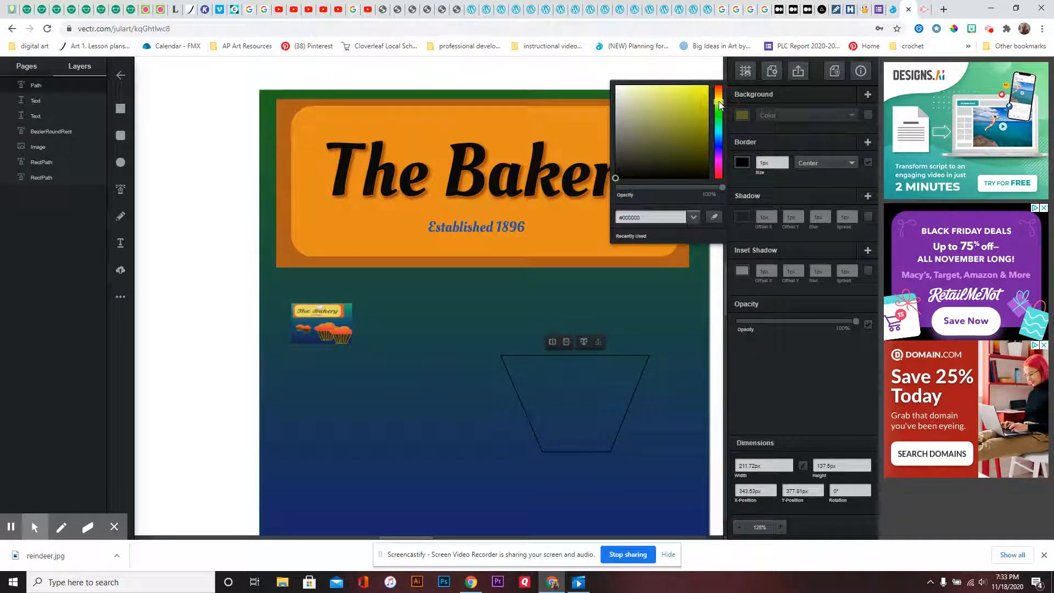
click(694, 94)
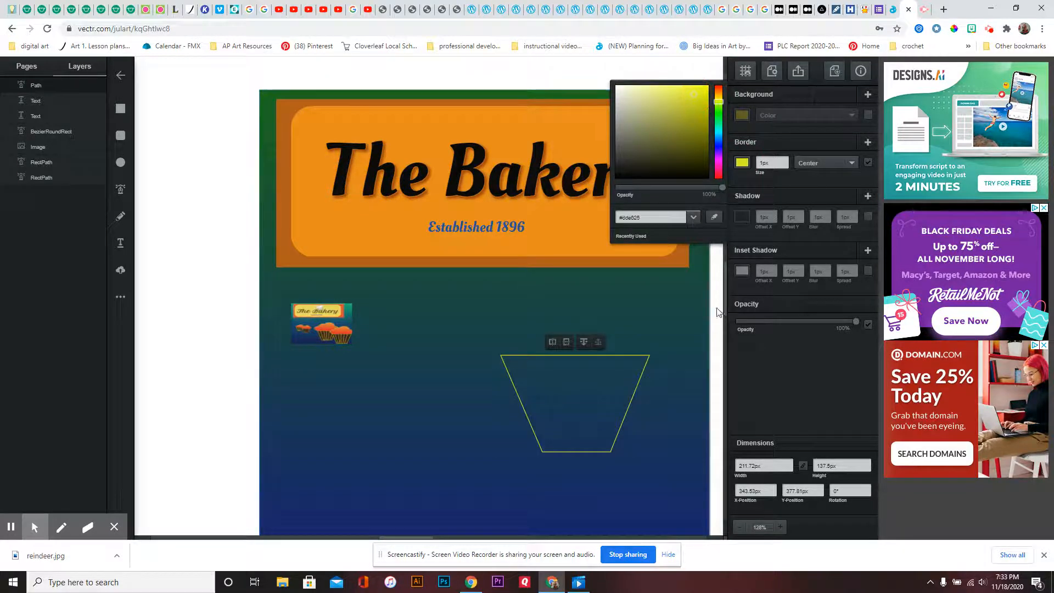
click(785, 161)
click(785, 162)
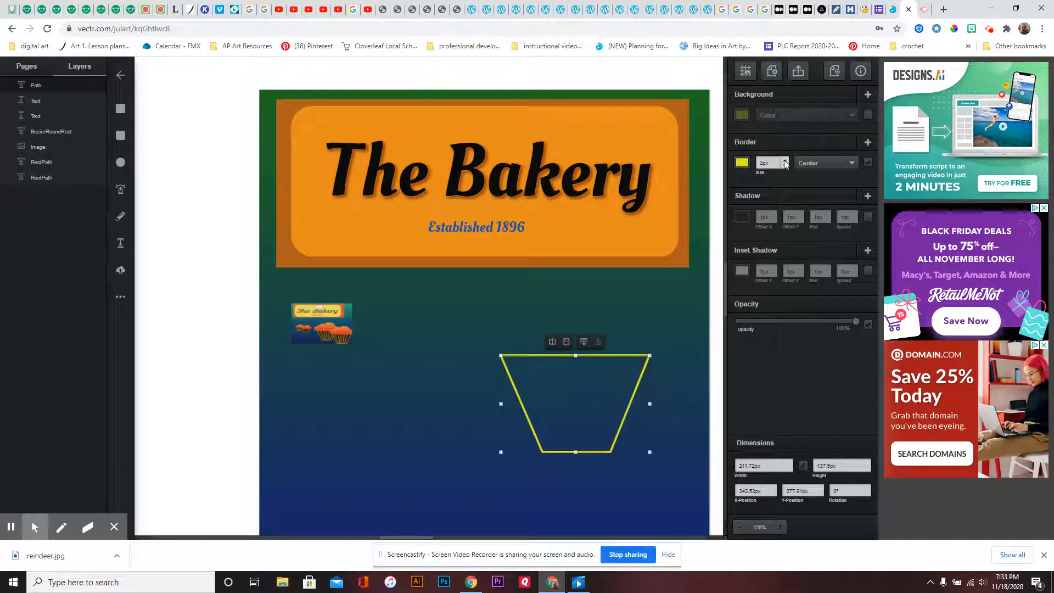
- Fill the wrapper trapezoid with a dark brown colour
click(741, 114)
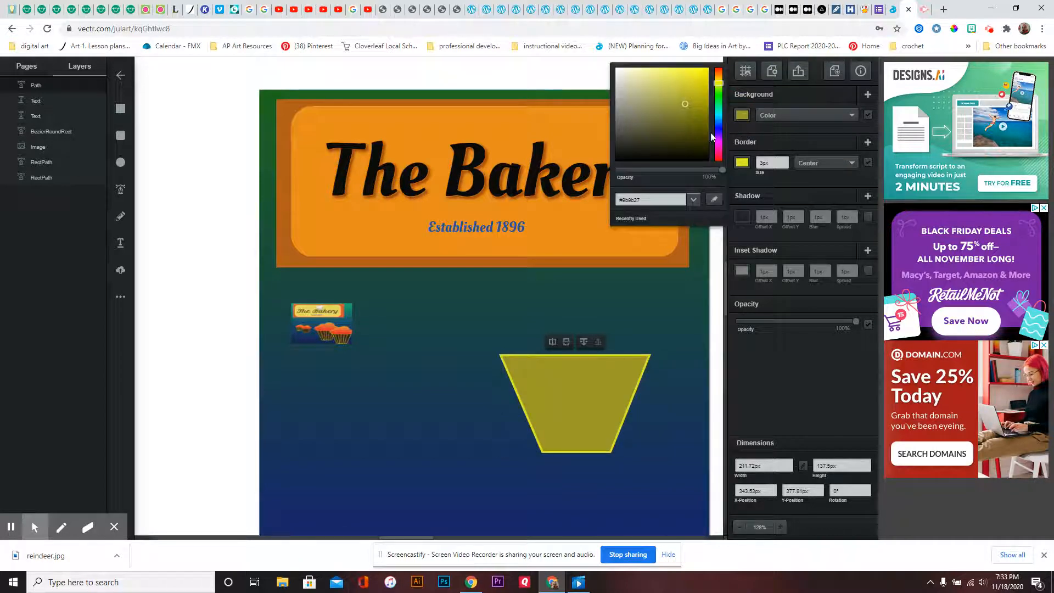
click(655, 138)
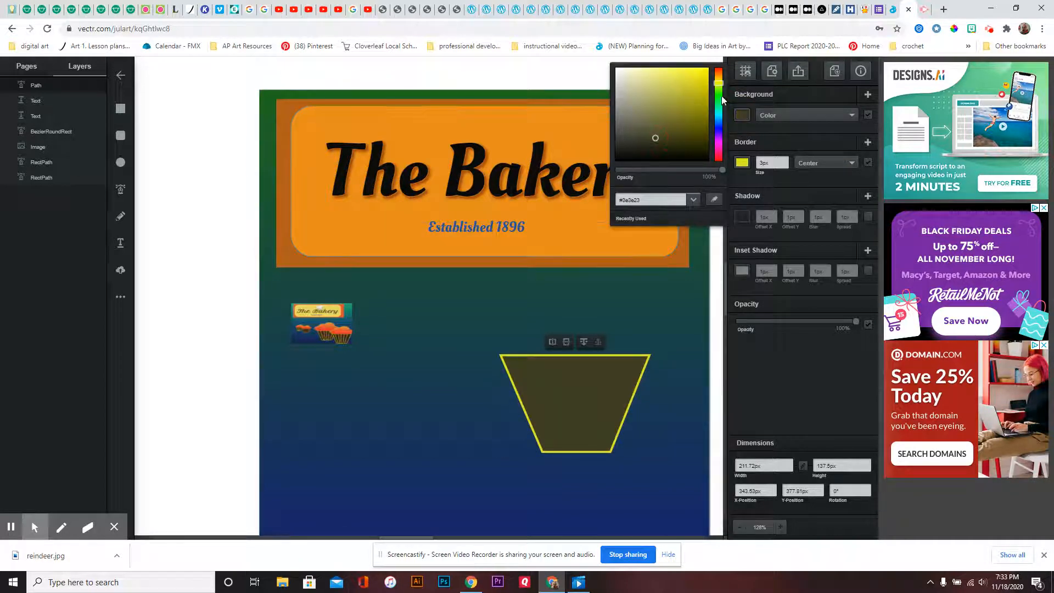
click(717, 77)
click(674, 137)
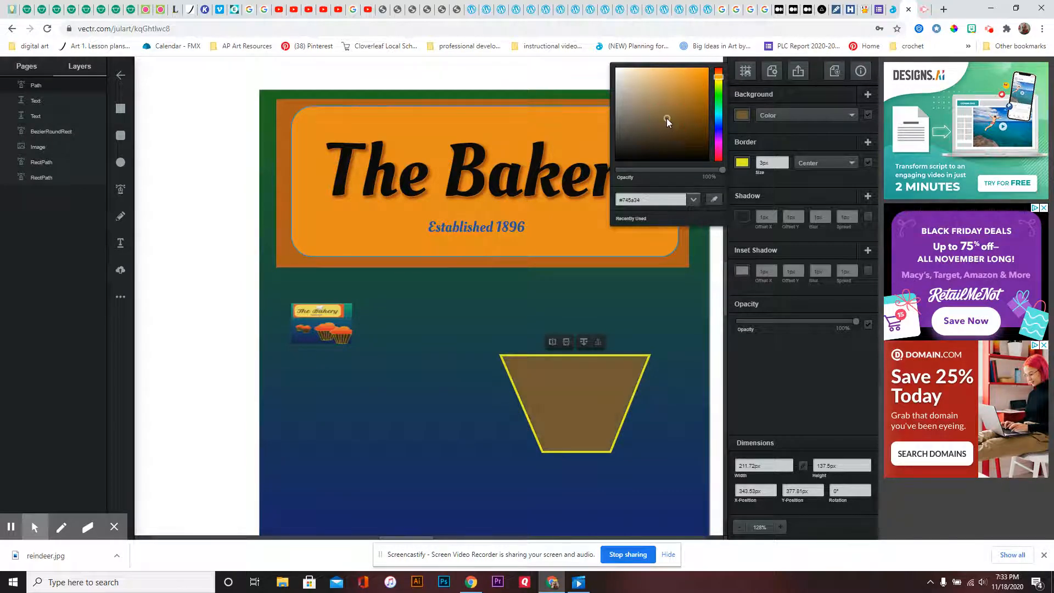
click(673, 146)
click(681, 131)
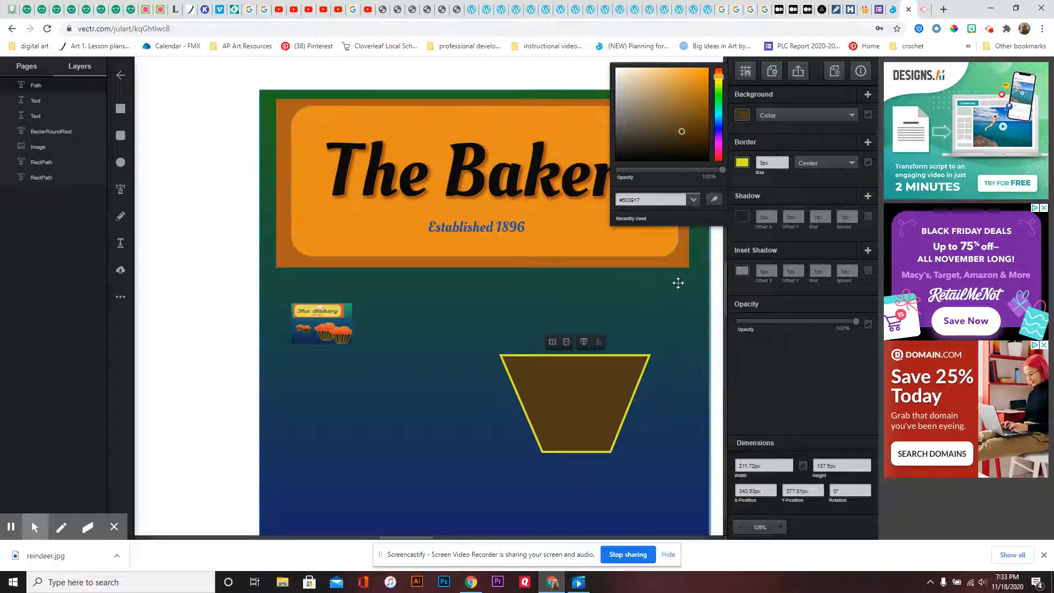
- Enlarge the reference image to inspect its cupcakes, and shrink it to about 112 × 117 px
click(350, 335)
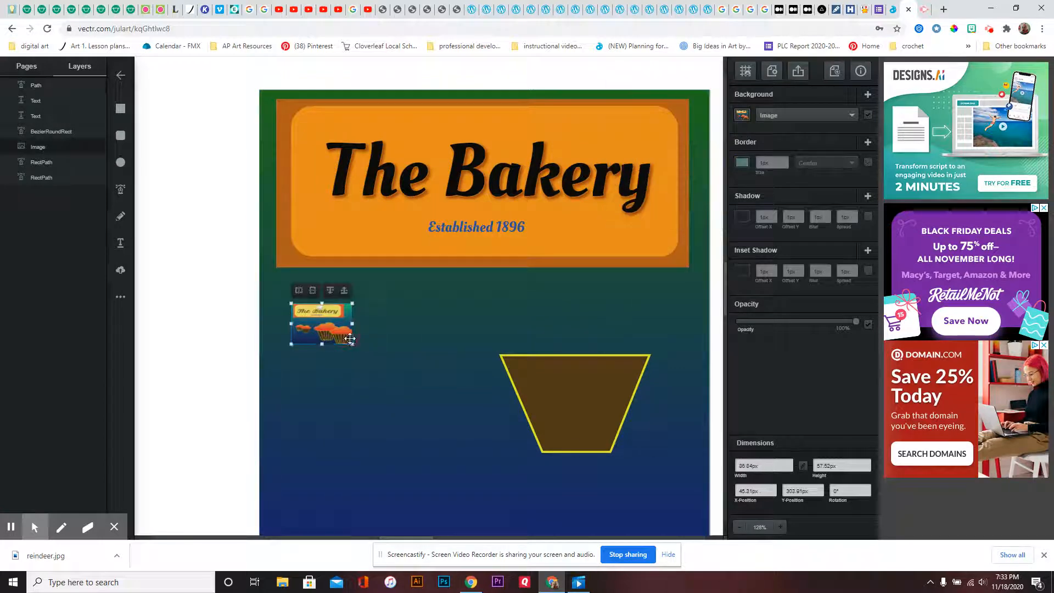
drag(352, 345, 450, 467)
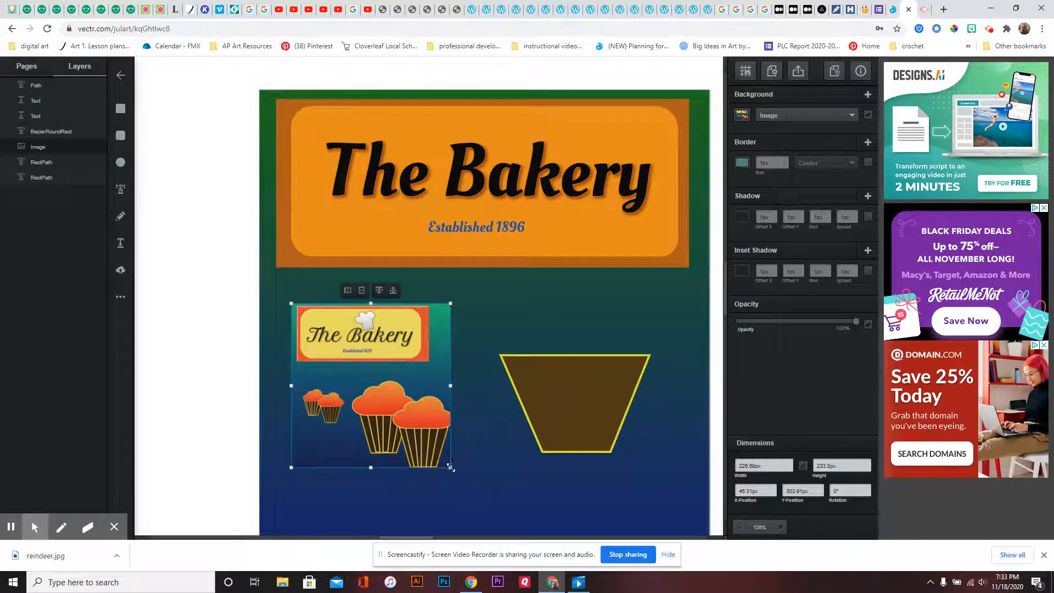
drag(450, 467, 369, 386)
- Draw the wrapper's four pleat lines as one open zigzag path with the Pen tool, about 125 × 138 px, between its upper and lower edges
click(117, 193)
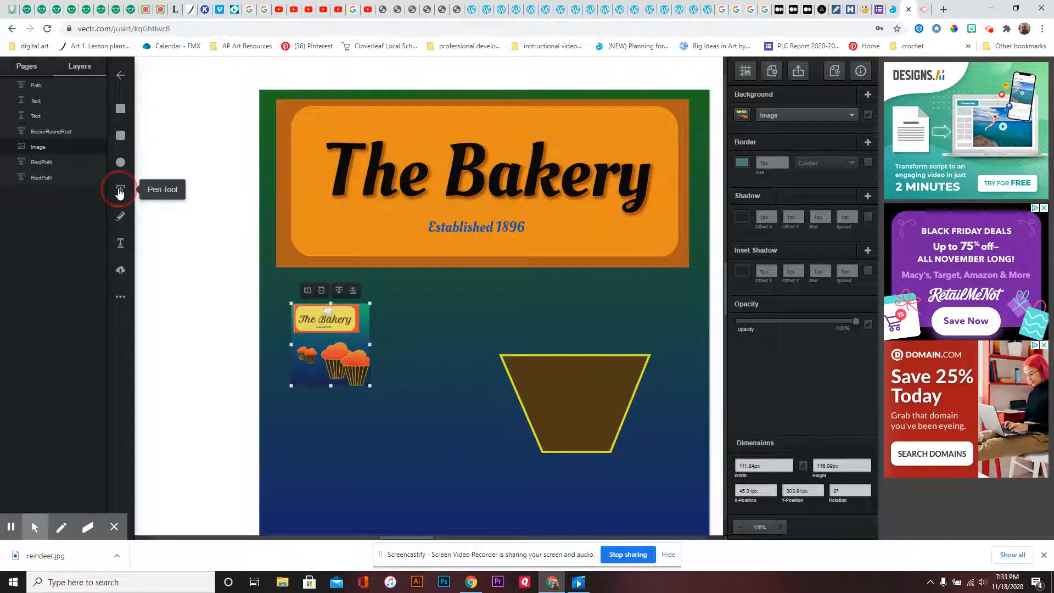
click(528, 355)
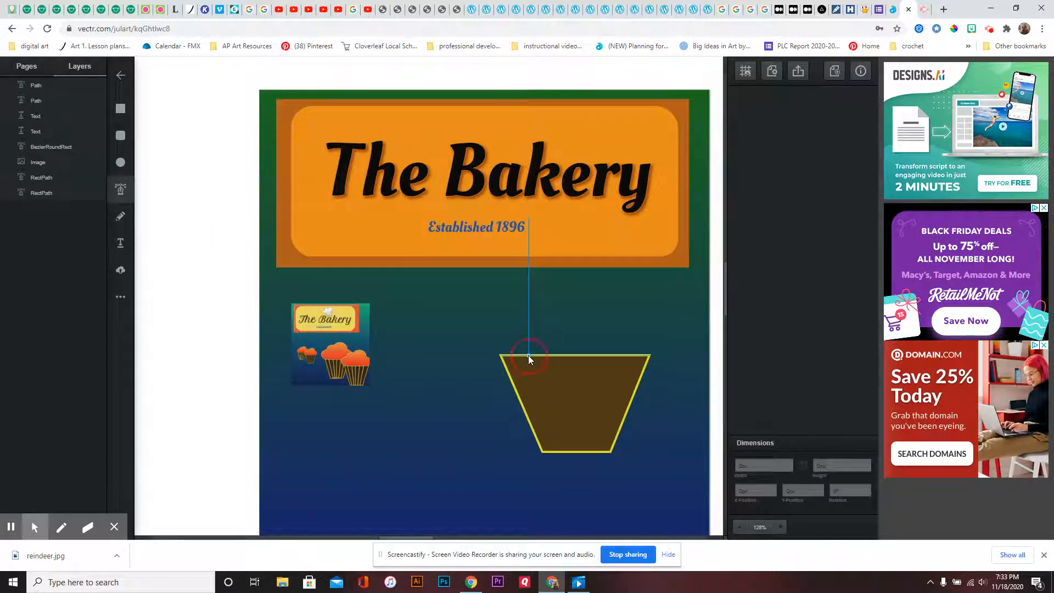
click(556, 453)
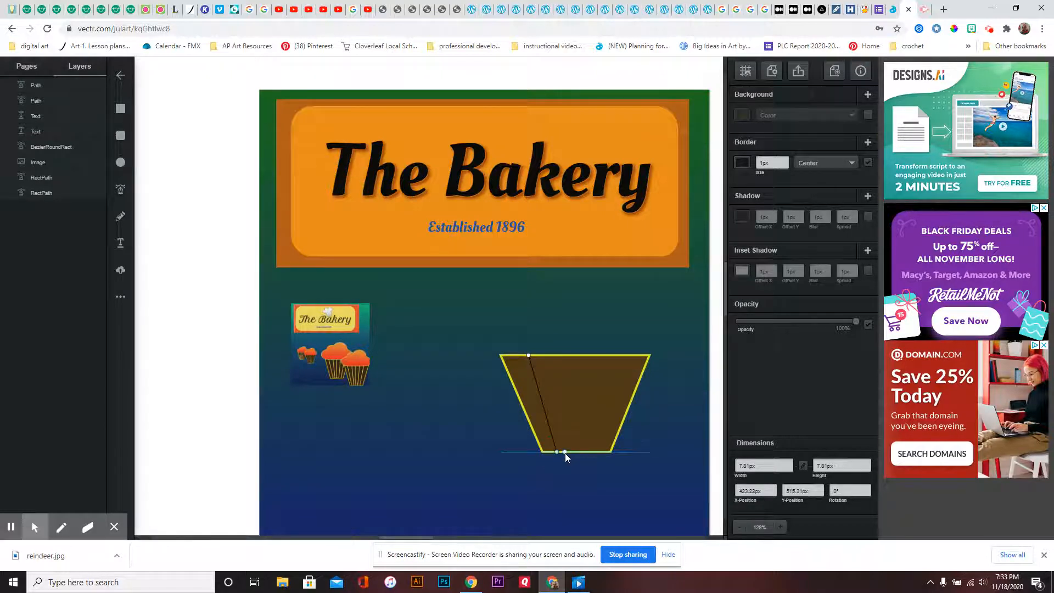
click(566, 453)
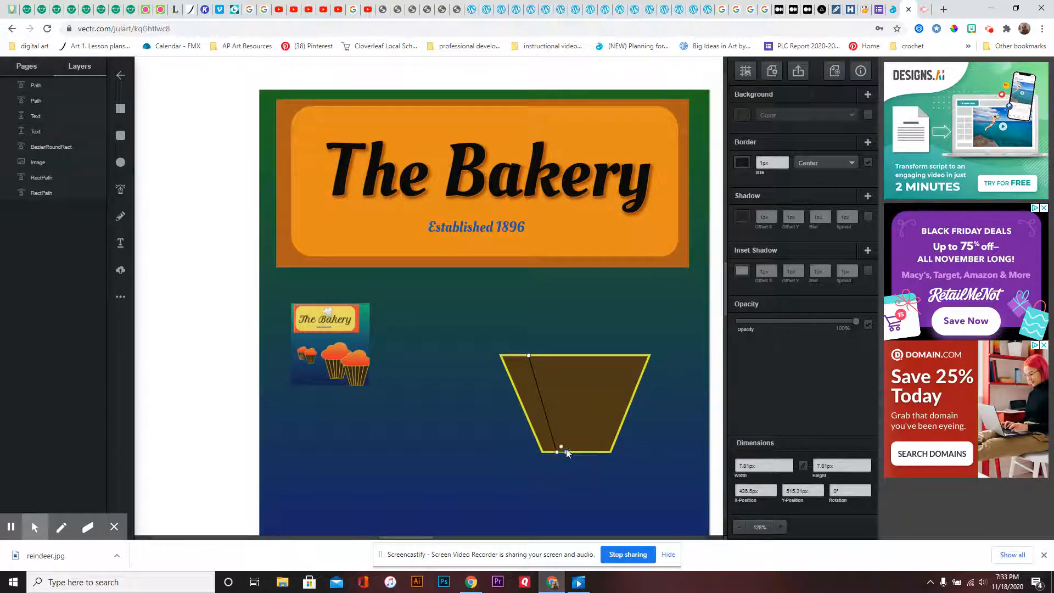
click(559, 355)
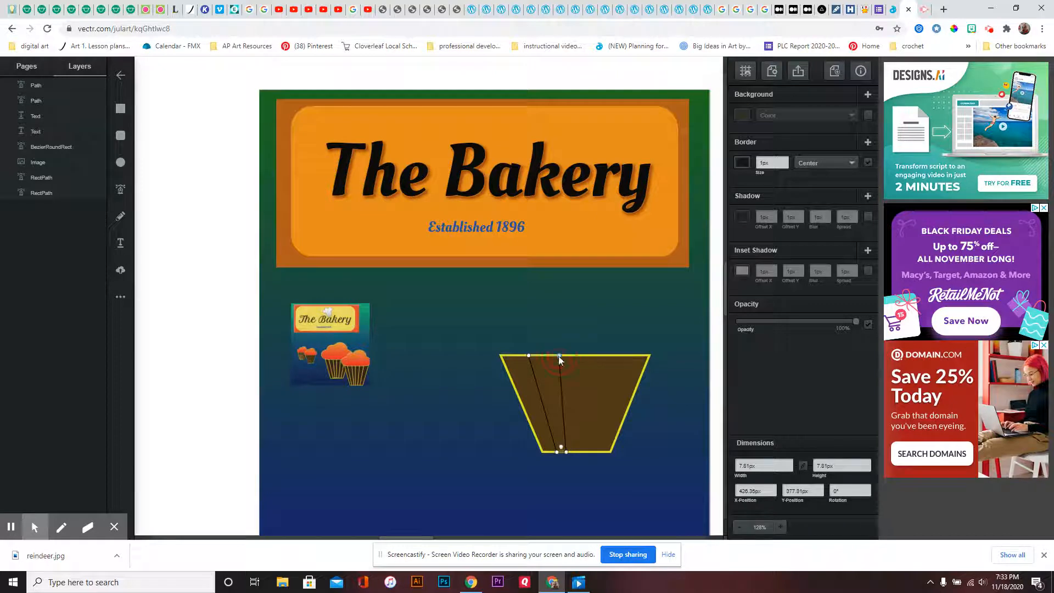
click(590, 356)
click(577, 453)
click(591, 453)
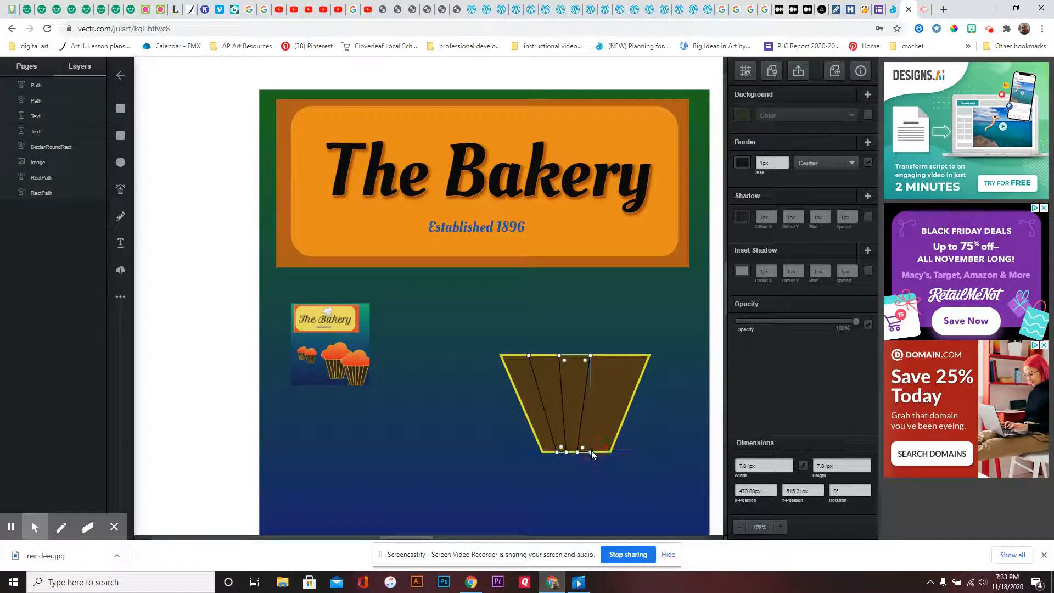
click(616, 355)
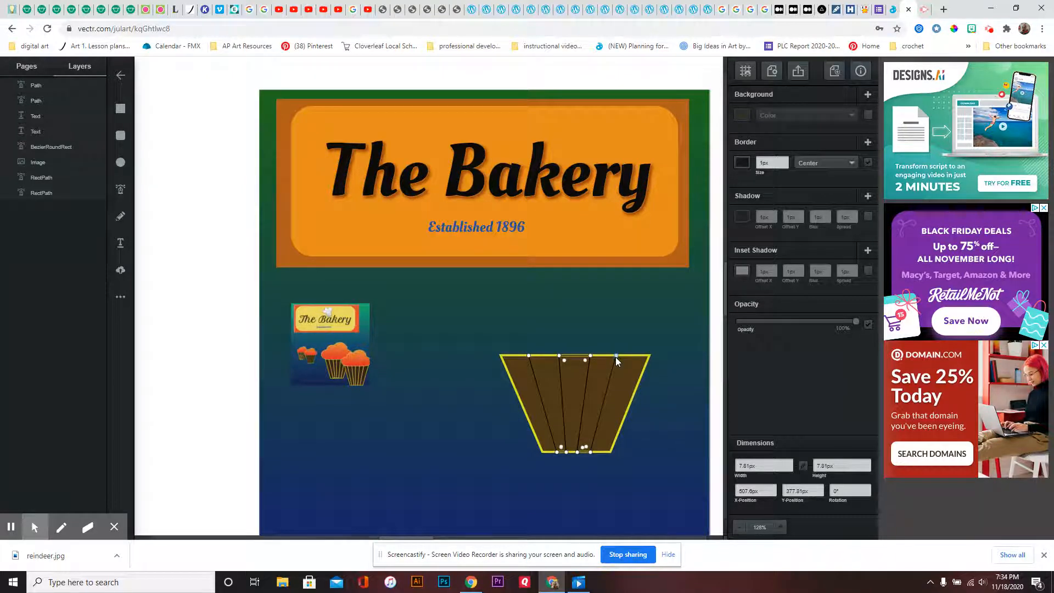
key(Escape)
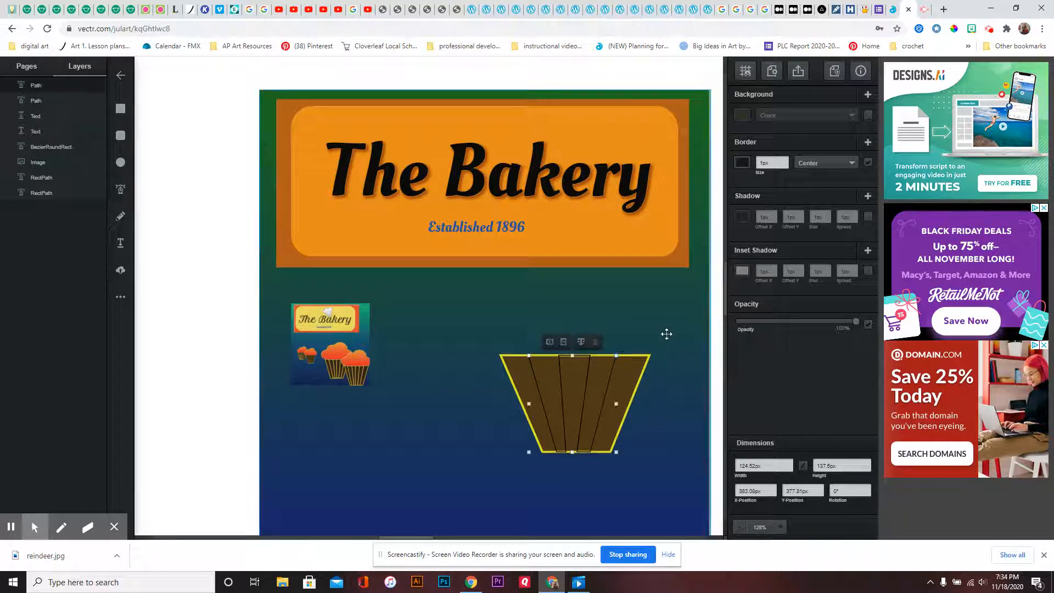
- Match the pleat path's border colour to the yellow sampled from the wrapper's outline
click(741, 163)
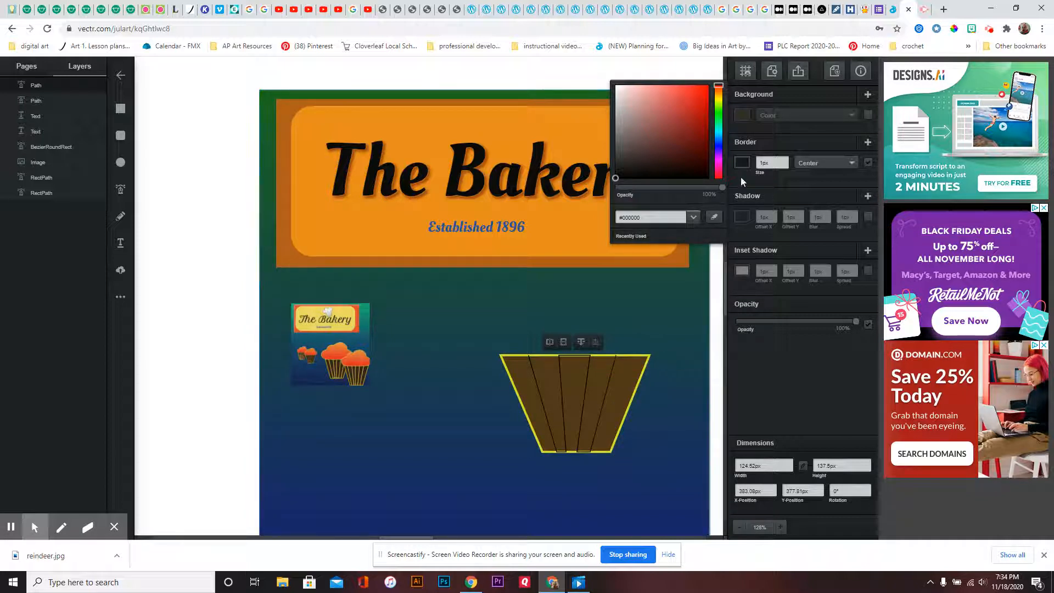
click(715, 216)
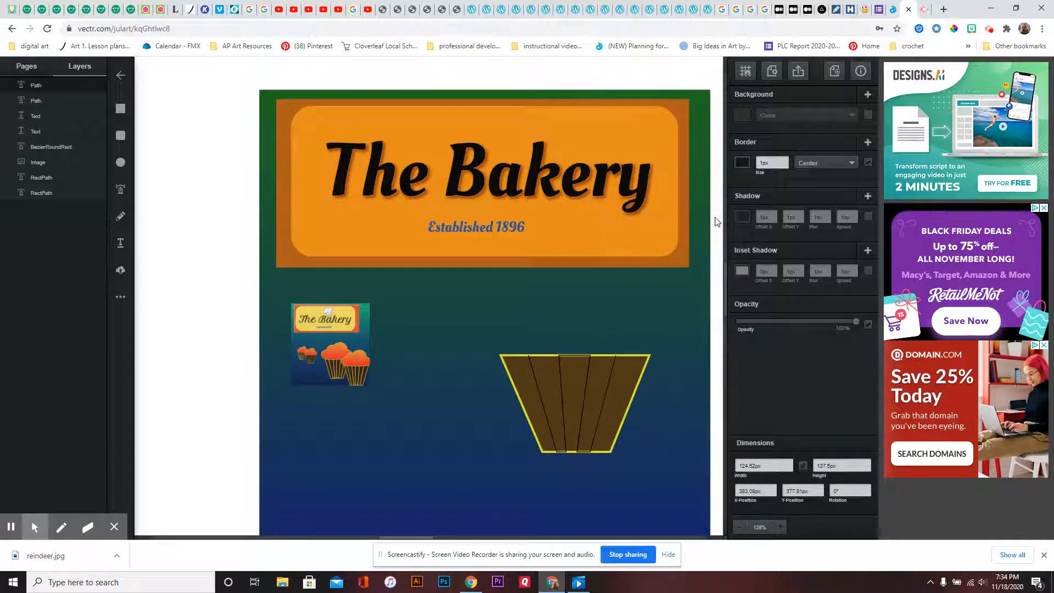
click(644, 354)
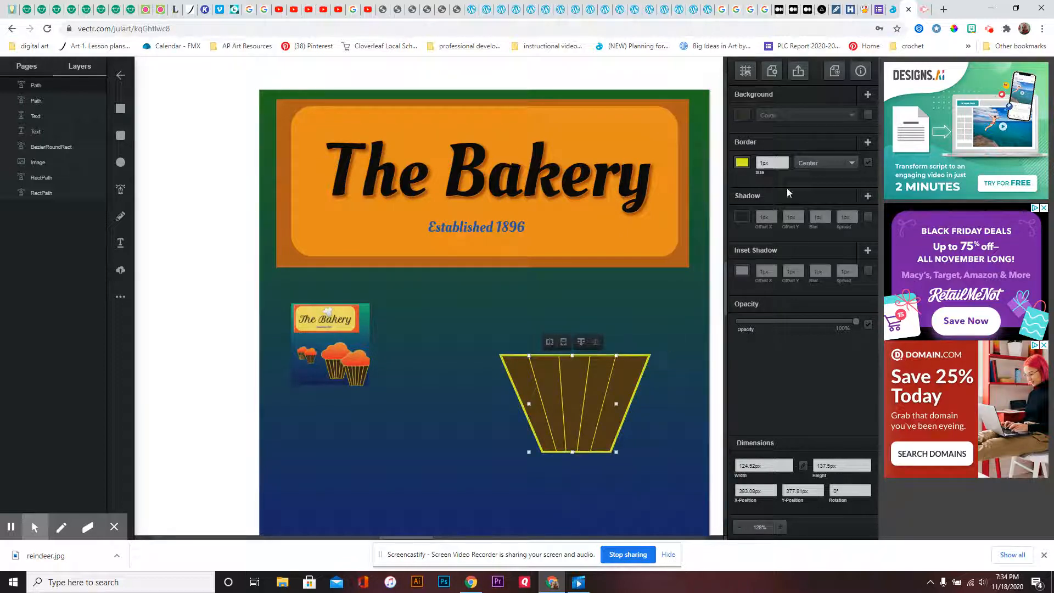
- Set the pleat path's border size to 3 px and nudge the wrapper trapezoid left to about X 337 px
click(785, 161)
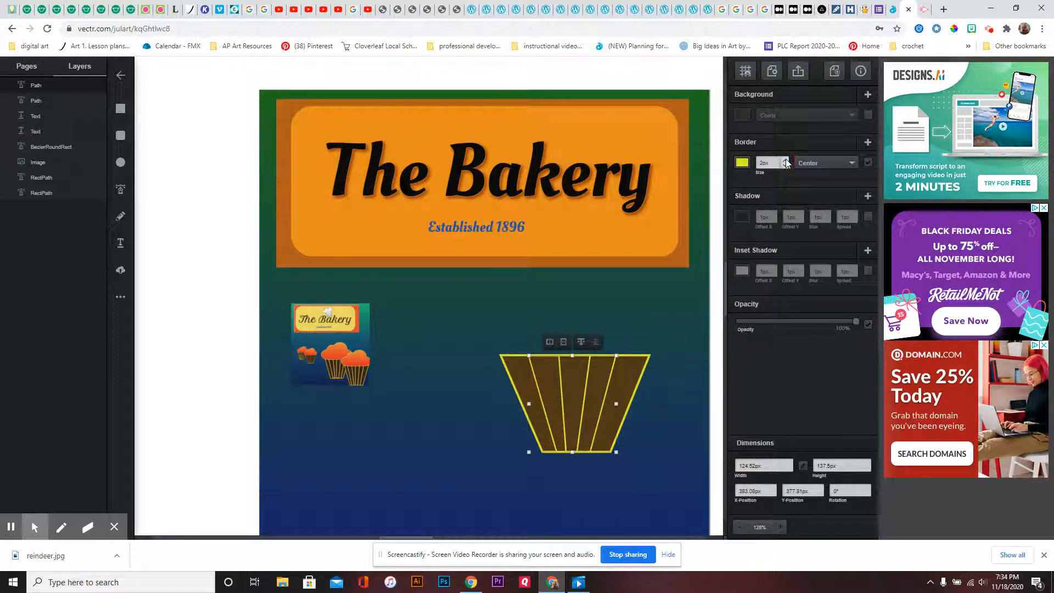
click(785, 161)
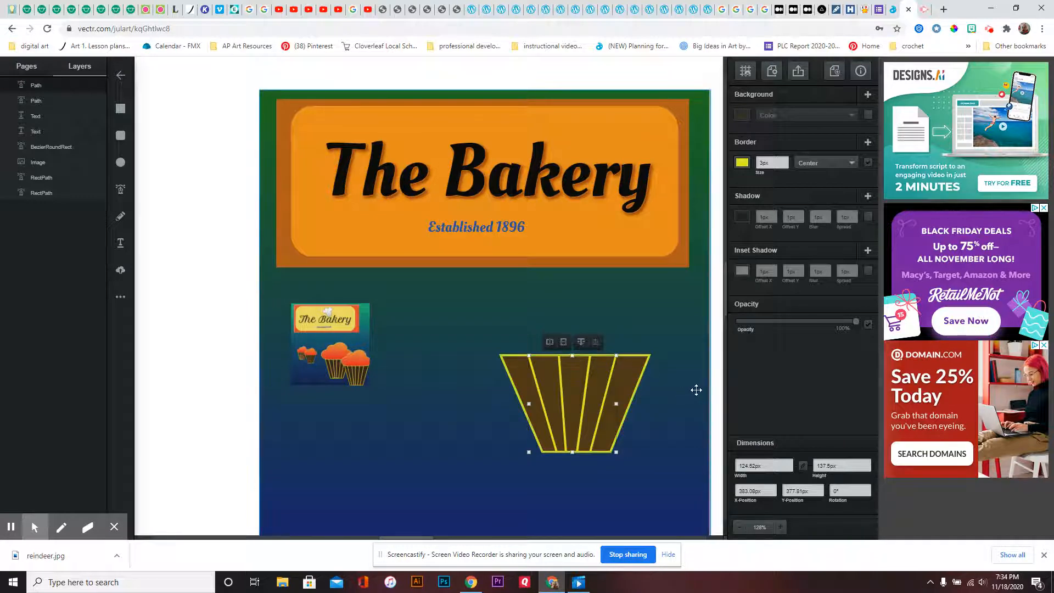
click(670, 389)
mouse_move(623, 365)
mouse_down()
mouse_move(670, 419)
mouse_move(619, 369)
mouse_up()
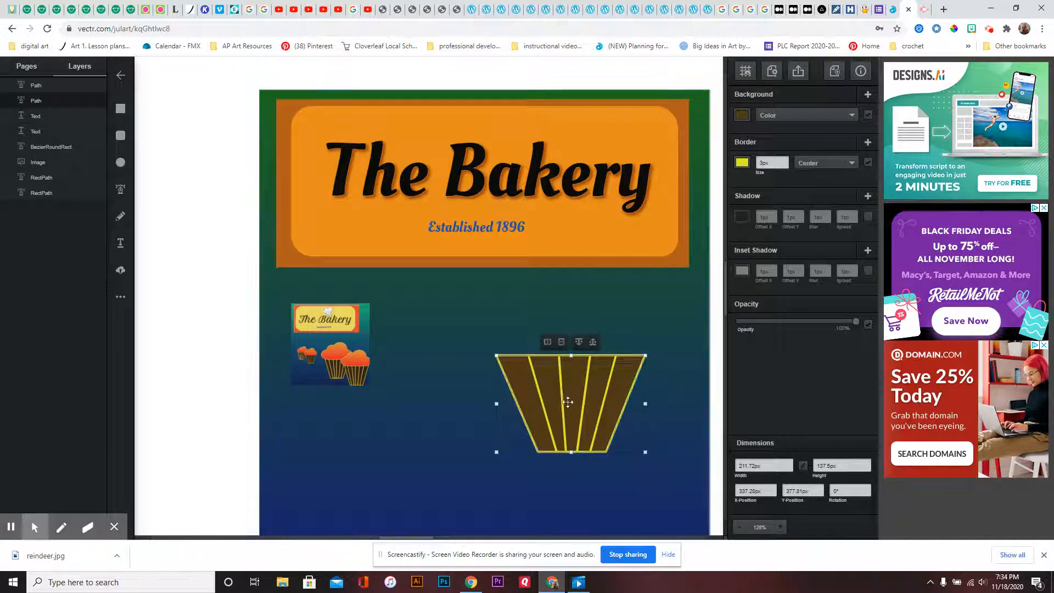
- Lock the poster's gradient background rectangle so it cannot be selected or moved
click(371, 438)
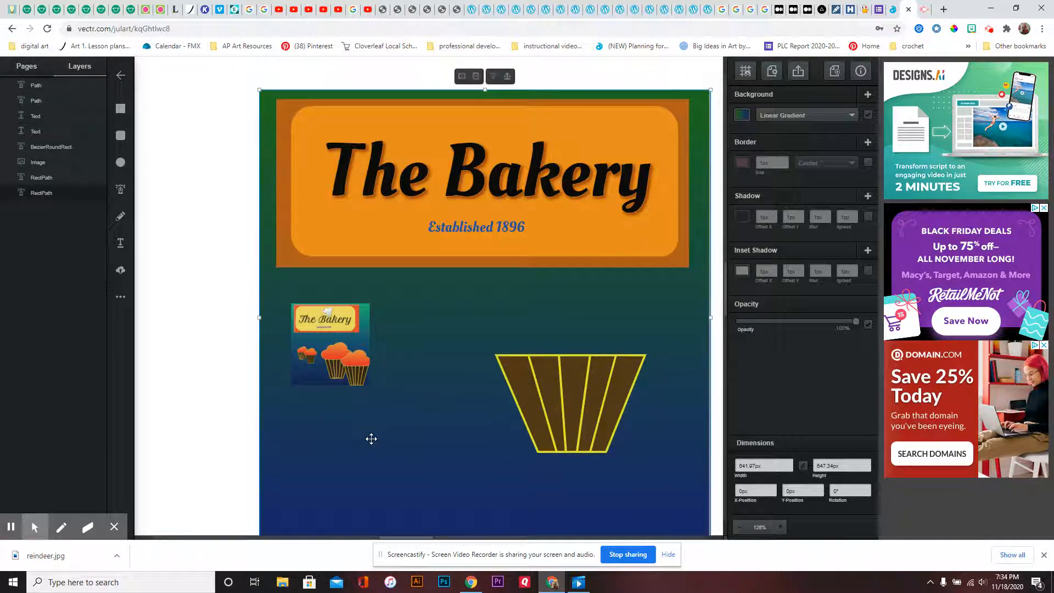
right_click(421, 420)
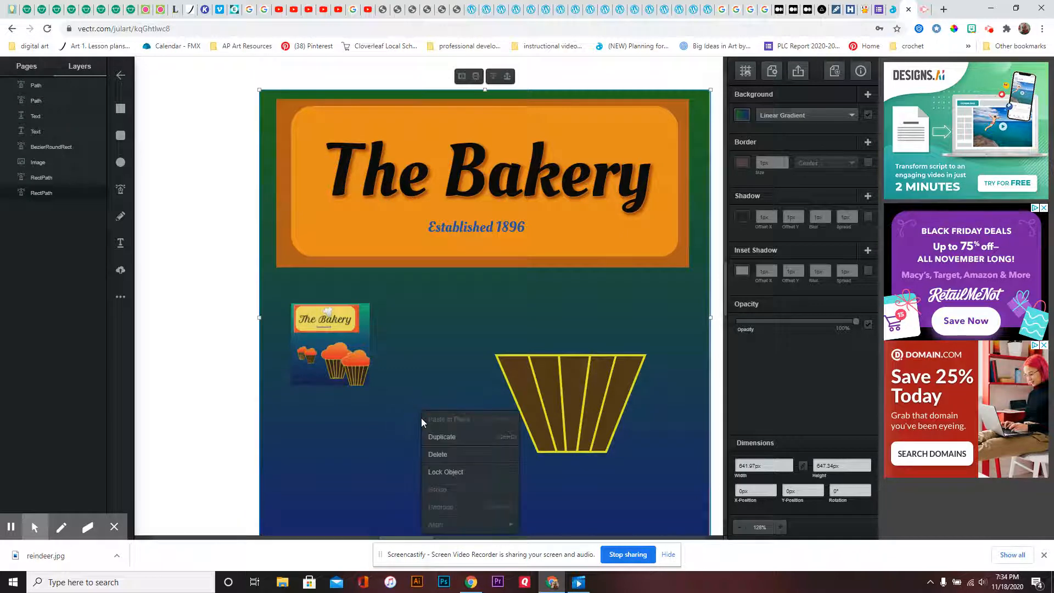
click(441, 472)
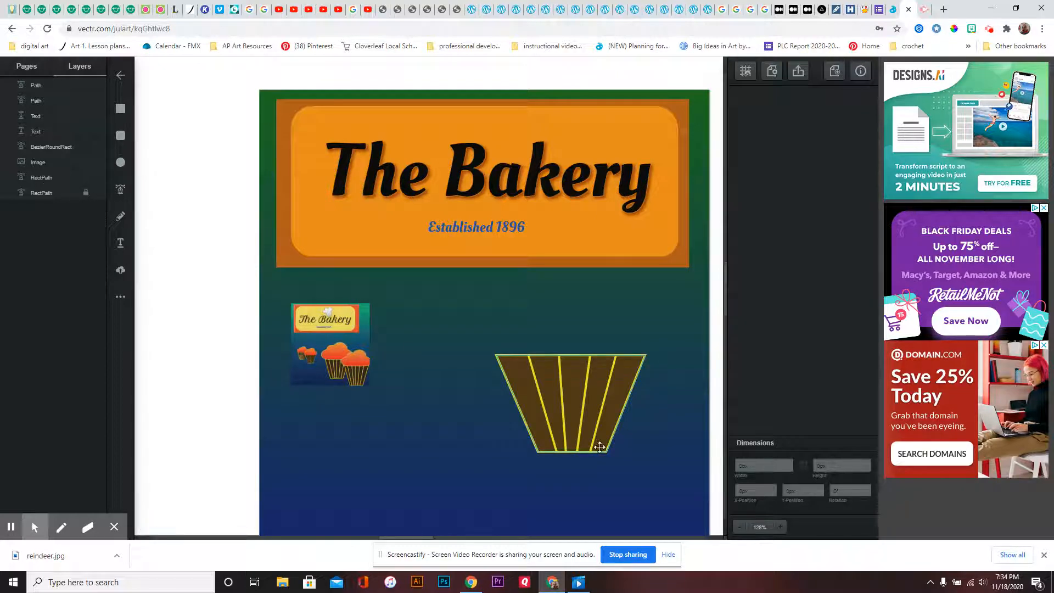
- Move the wrapper trapezoid and pleats together slightly up and left, and shift the trapezoid alone to about X 340 px
click(599, 432)
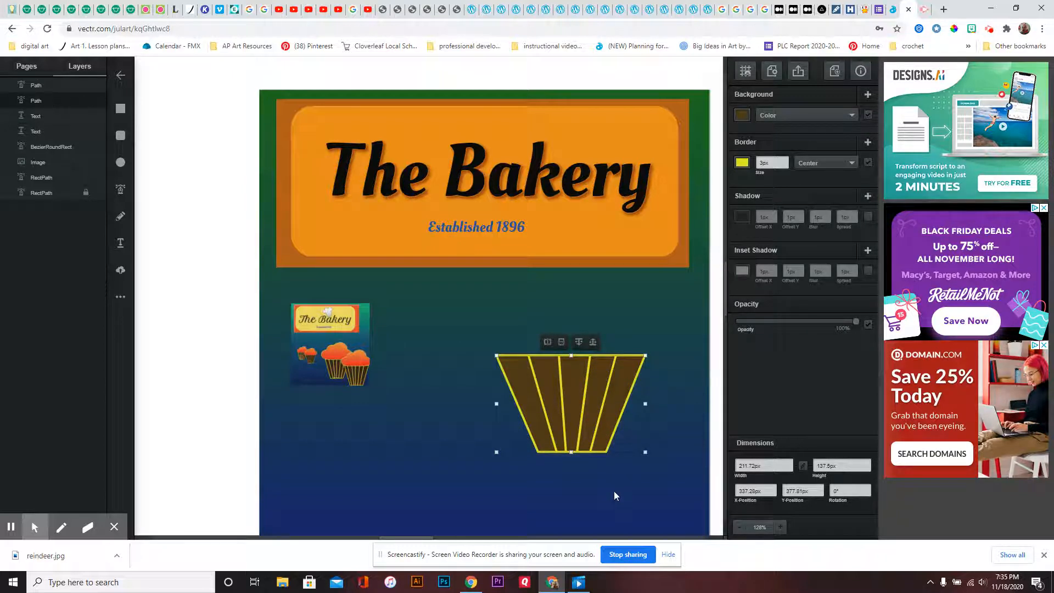
click(661, 479)
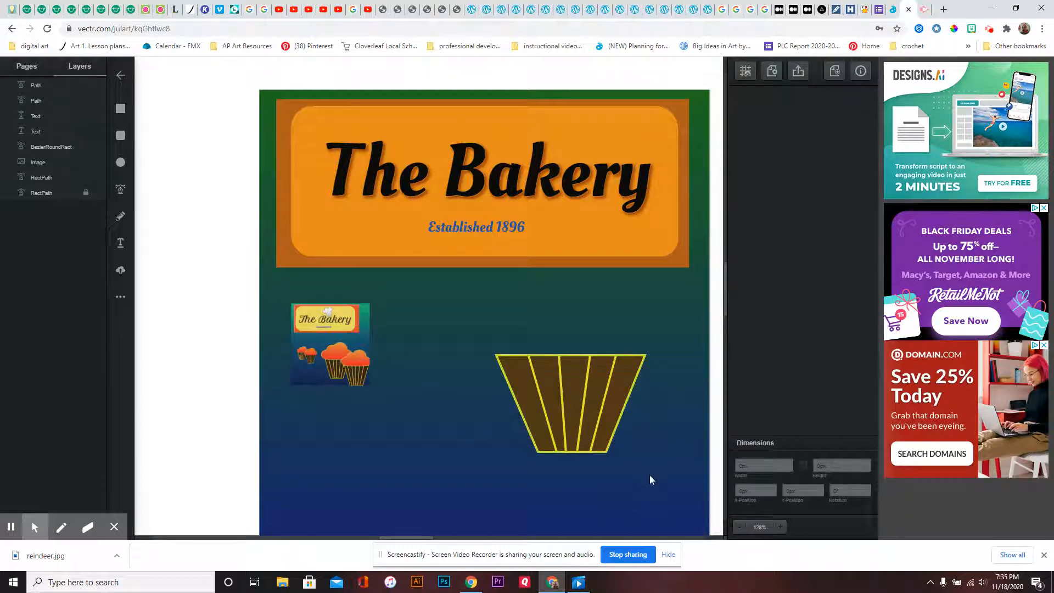
drag(646, 475, 483, 348)
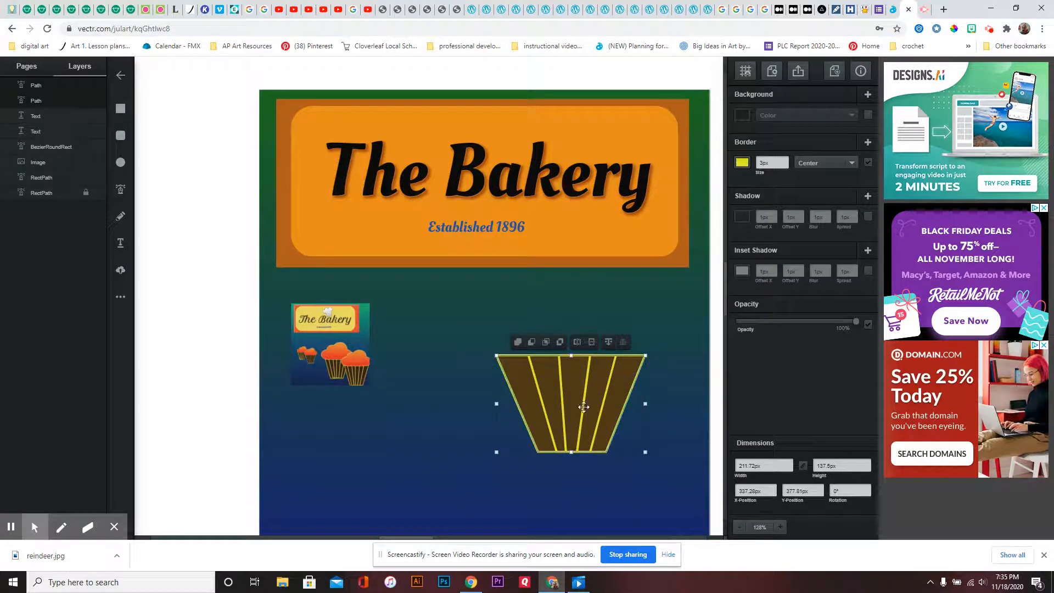
mouse_move(591, 415)
mouse_down()
mouse_move(619, 428)
mouse_move(583, 436)
mouse_move(590, 403)
mouse_up()
click(669, 376)
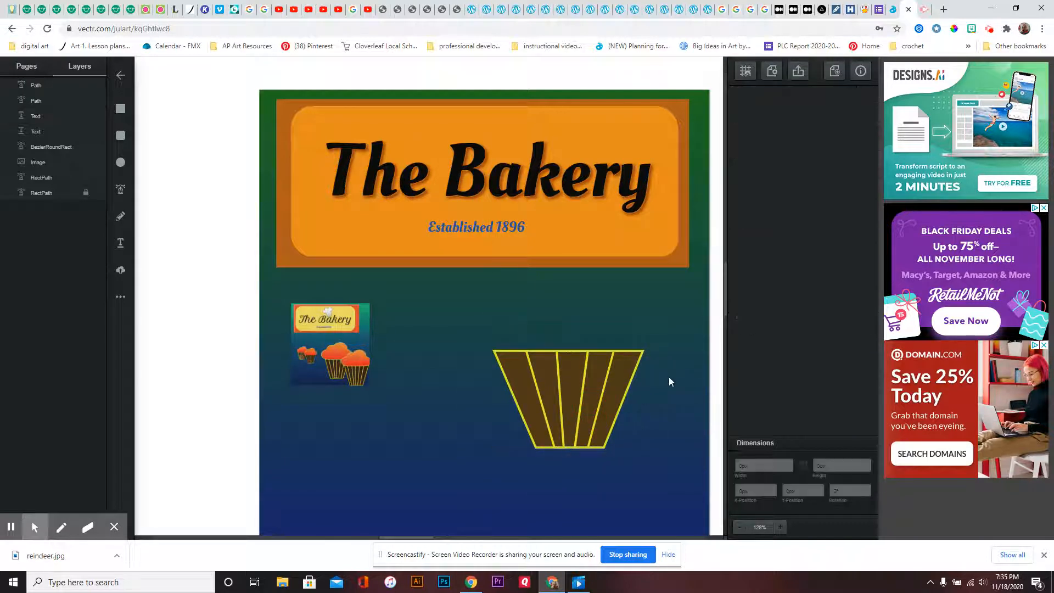
mouse_move(571, 378)
mouse_down()
mouse_move(640, 433)
mouse_move(576, 379)
mouse_up()
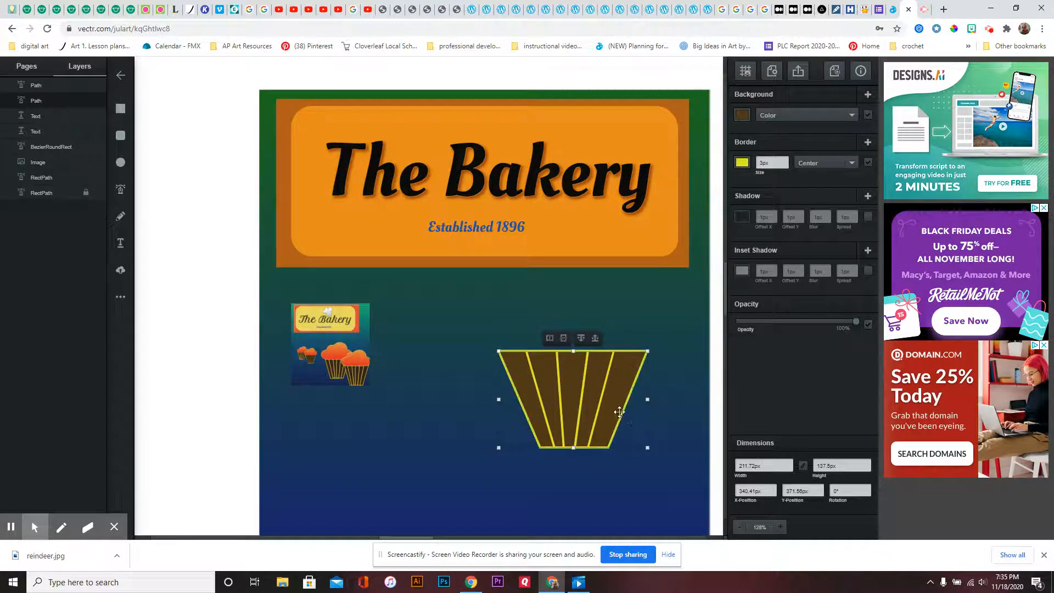
- Lock the wrapper trapezoid and the pleat path on top of it
right_click(612, 398)
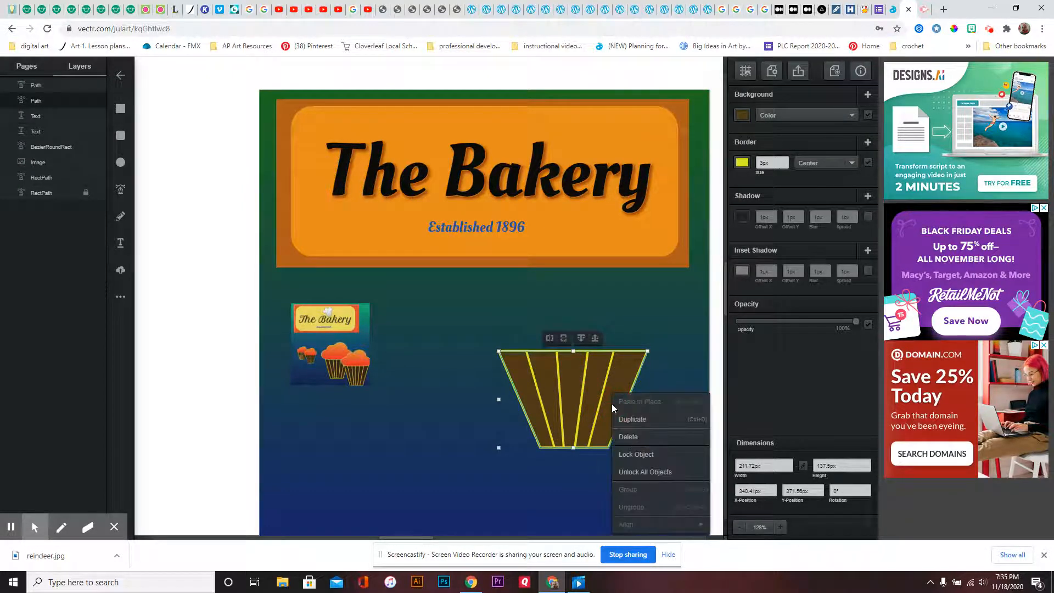
click(624, 455)
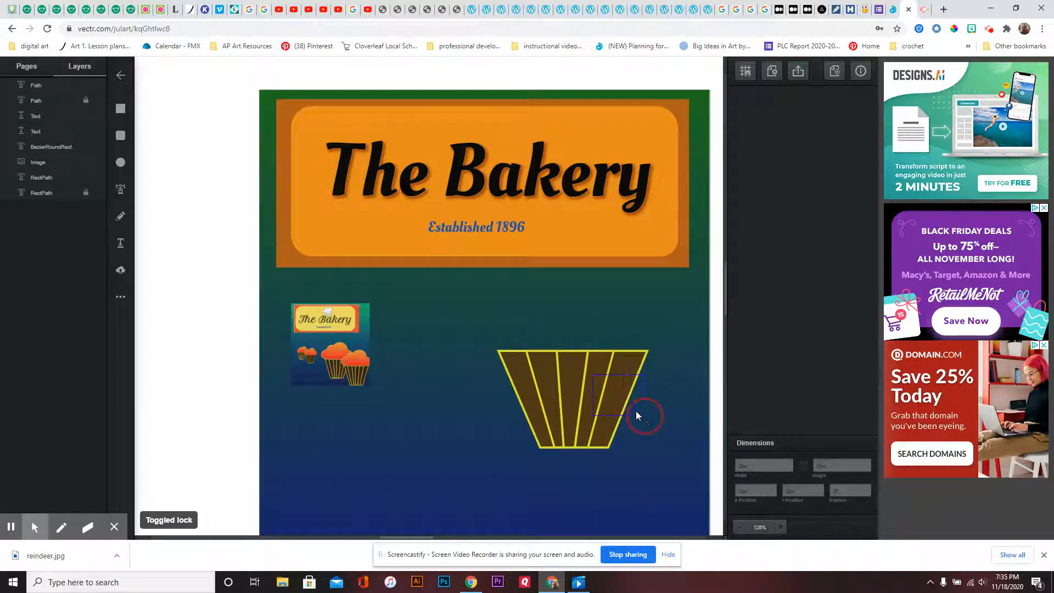
click(593, 376)
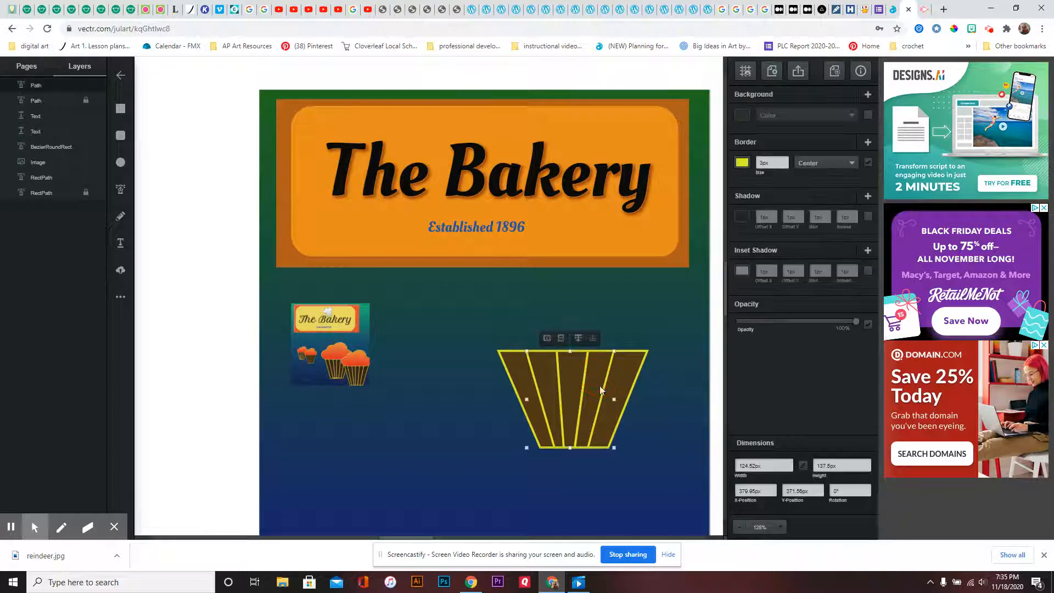
drag(572, 375, 612, 381)
click(657, 463)
click(622, 411)
click(633, 393)
drag(648, 453, 501, 338)
click(570, 393)
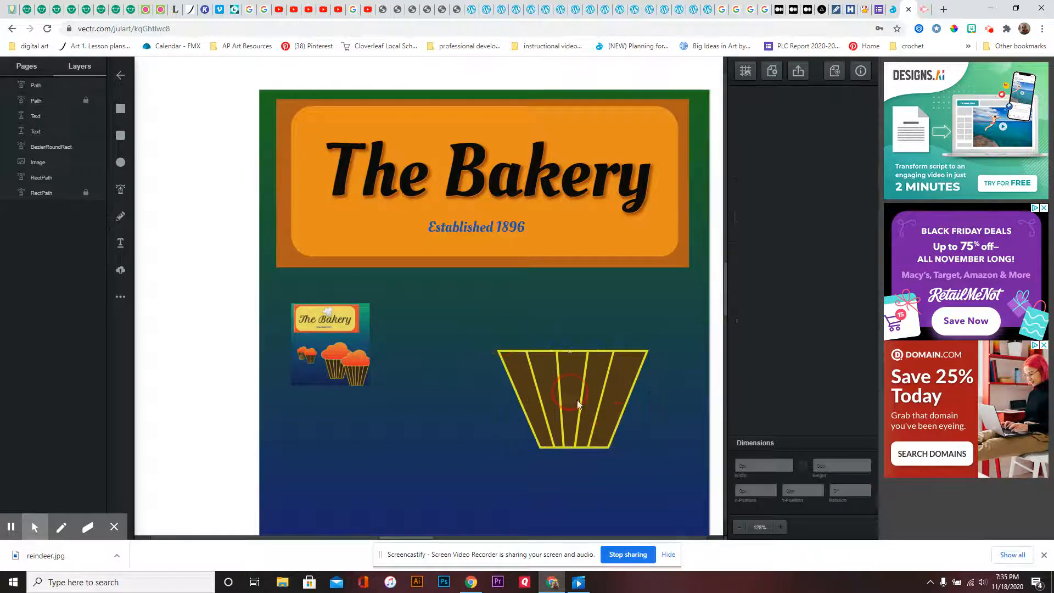
click(593, 407)
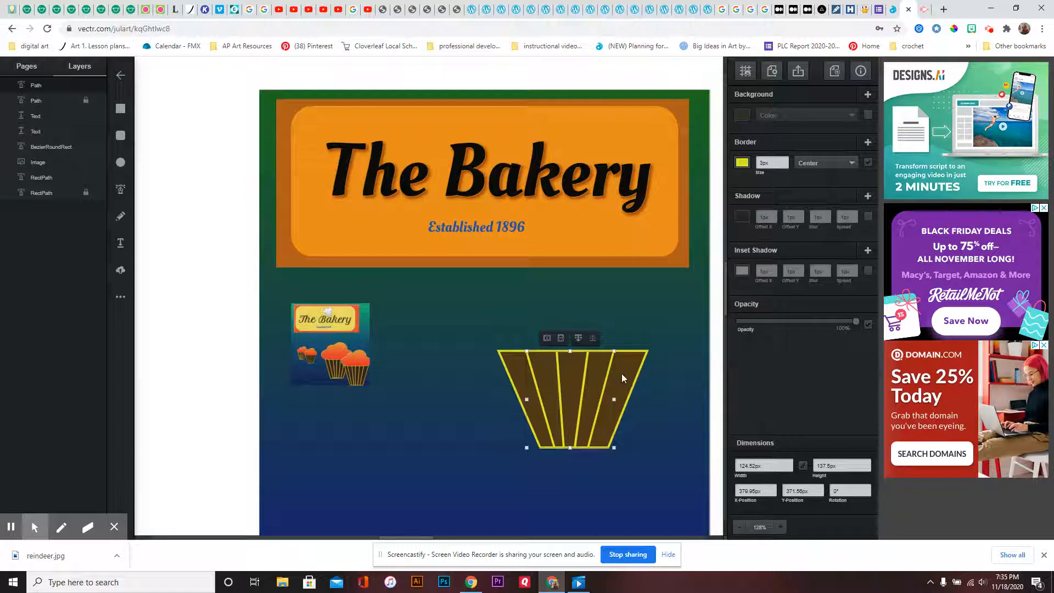
right_click(594, 386)
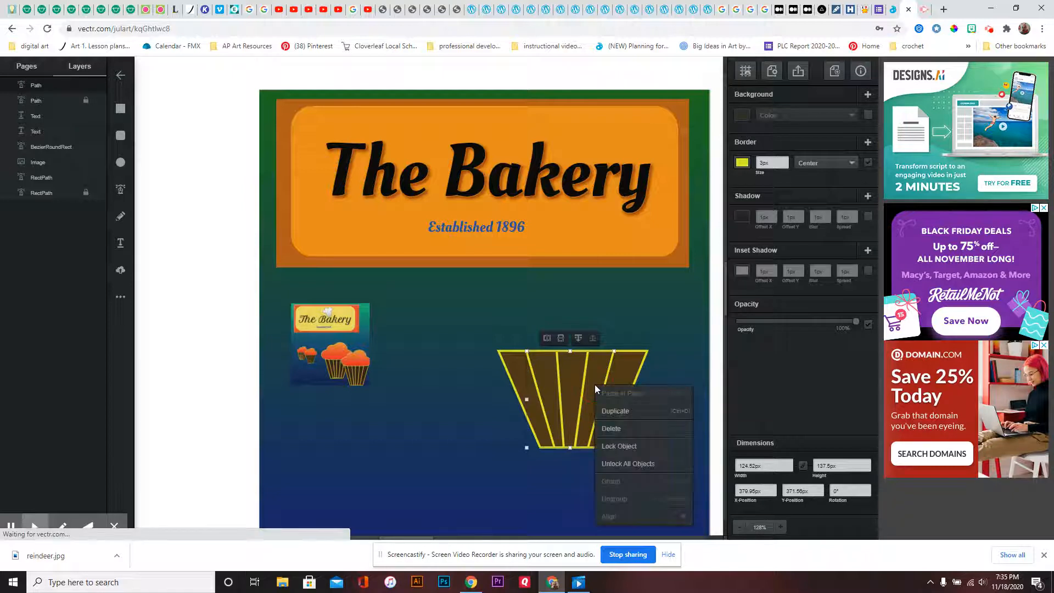
click(624, 445)
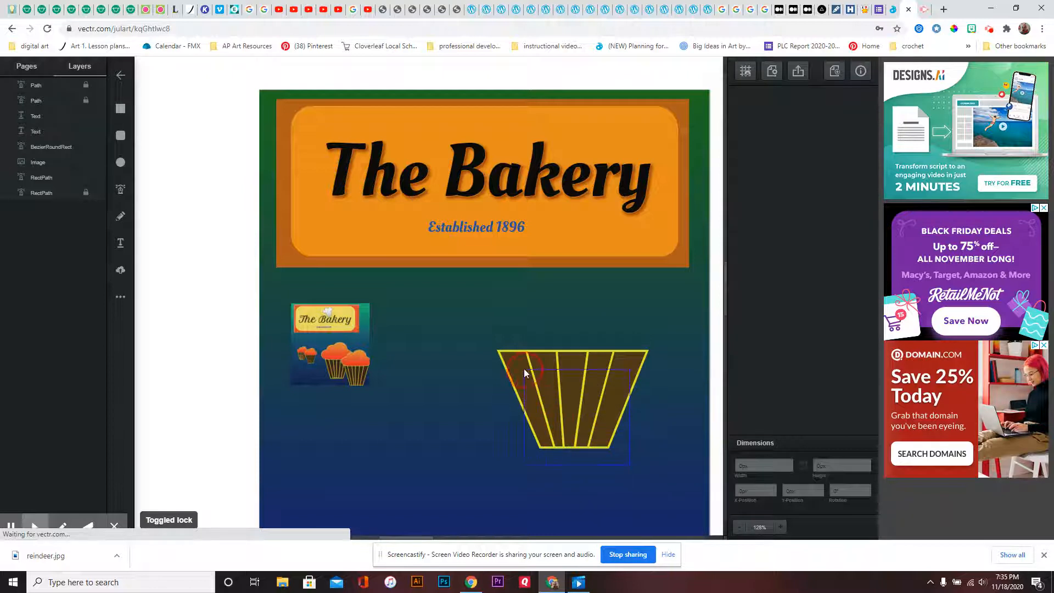
- Unlock both wrapper paths, keeping only the gradient background rectangle locked
click(513, 337)
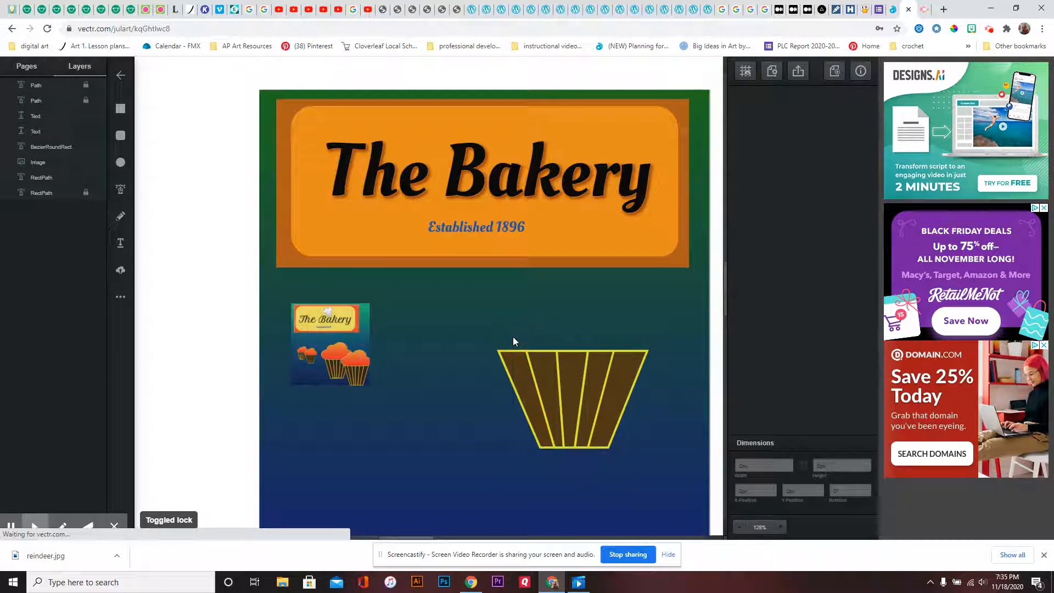
right_click(567, 378)
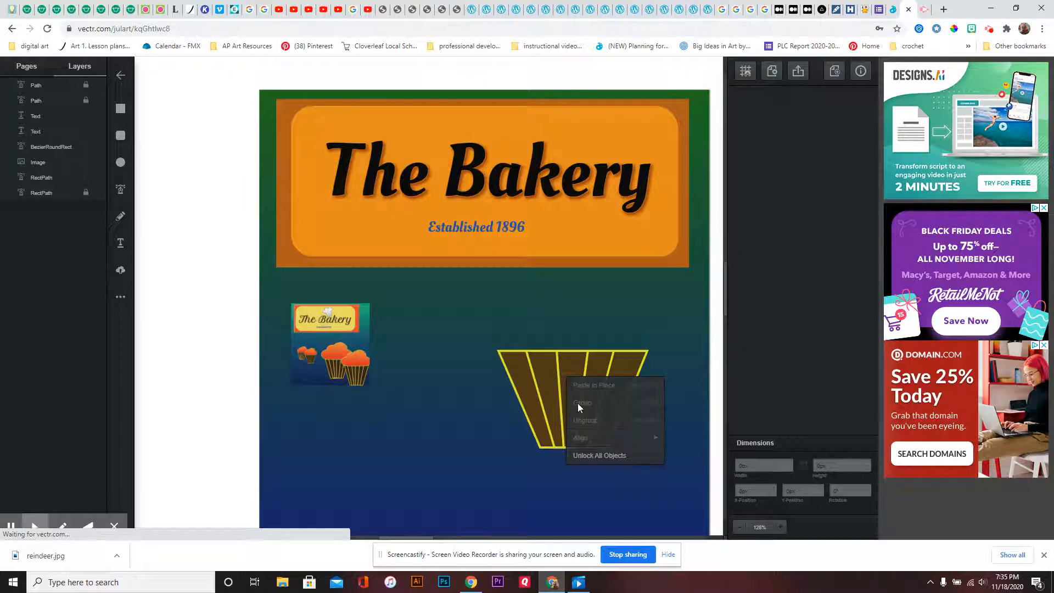
click(687, 379)
click(86, 85)
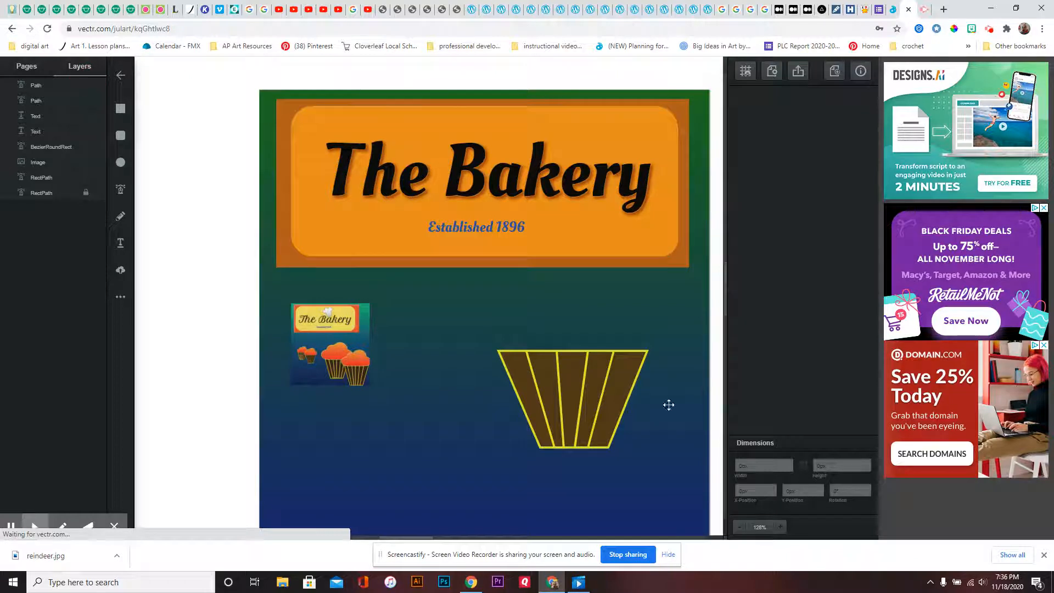
- Try combining the wrapper trapezoid and the pleat path with the Boolean path operations
click(517, 345)
drag(517, 344, 512, 334)
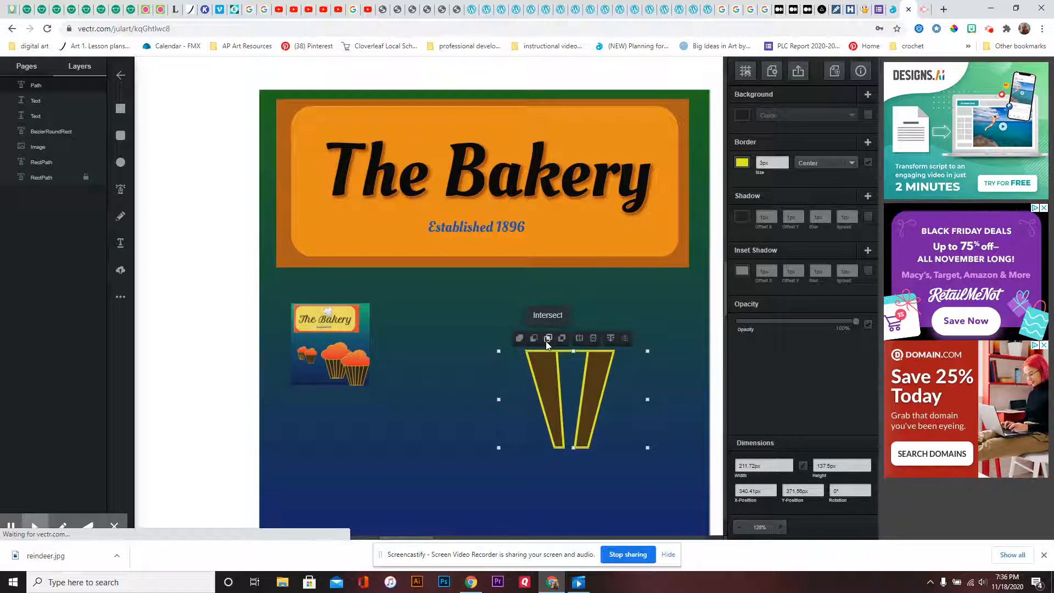
click(563, 340)
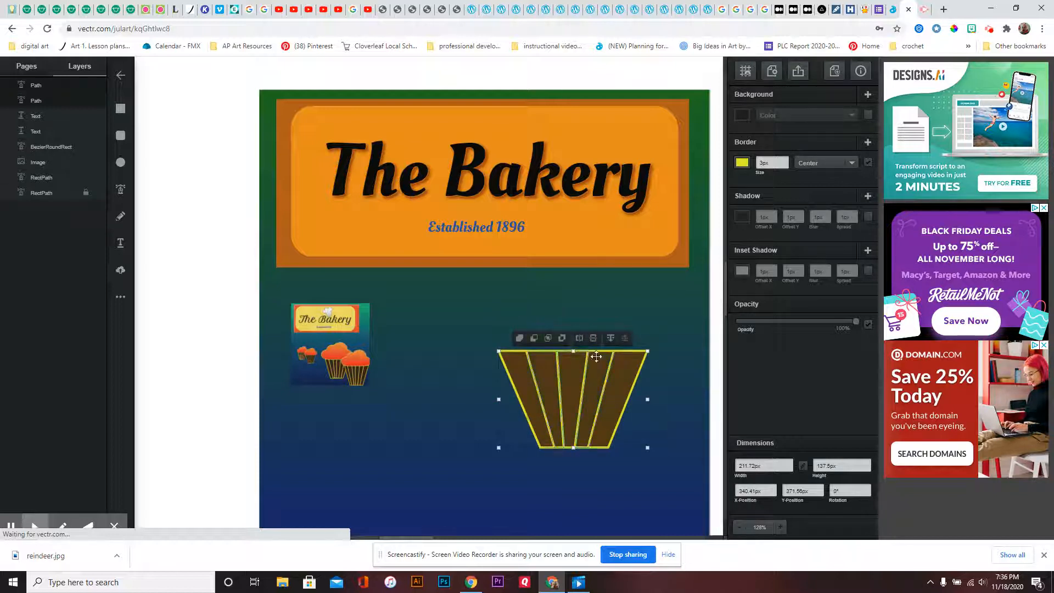
- Select the wrapper trapezoid together with its pleat path and group them into one object
right_click(611, 400)
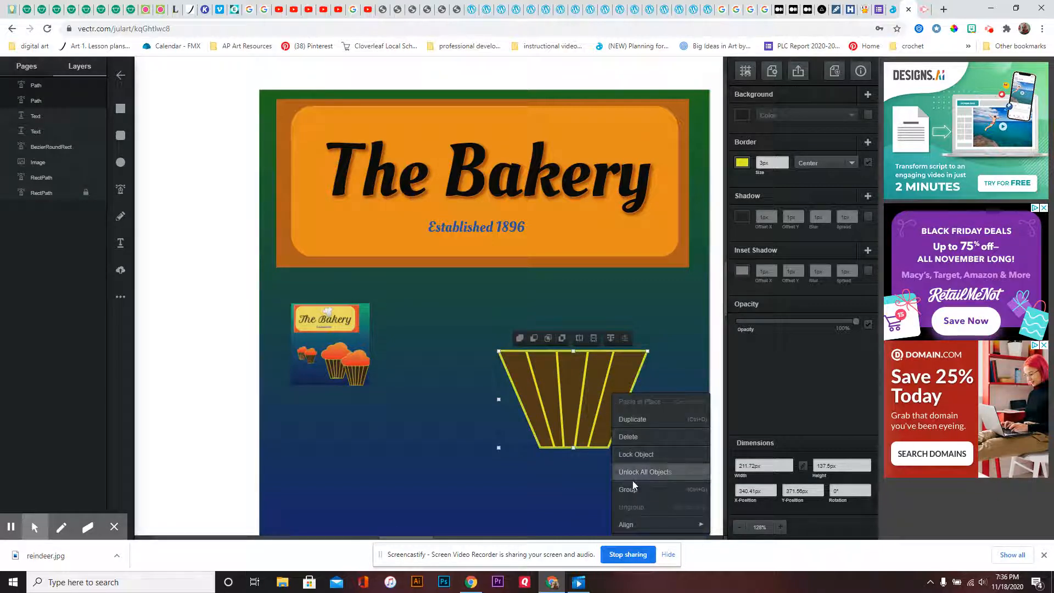
click(578, 494)
mouse_move(579, 386)
mouse_down()
mouse_move(631, 439)
mouse_move(579, 385)
mouse_up()
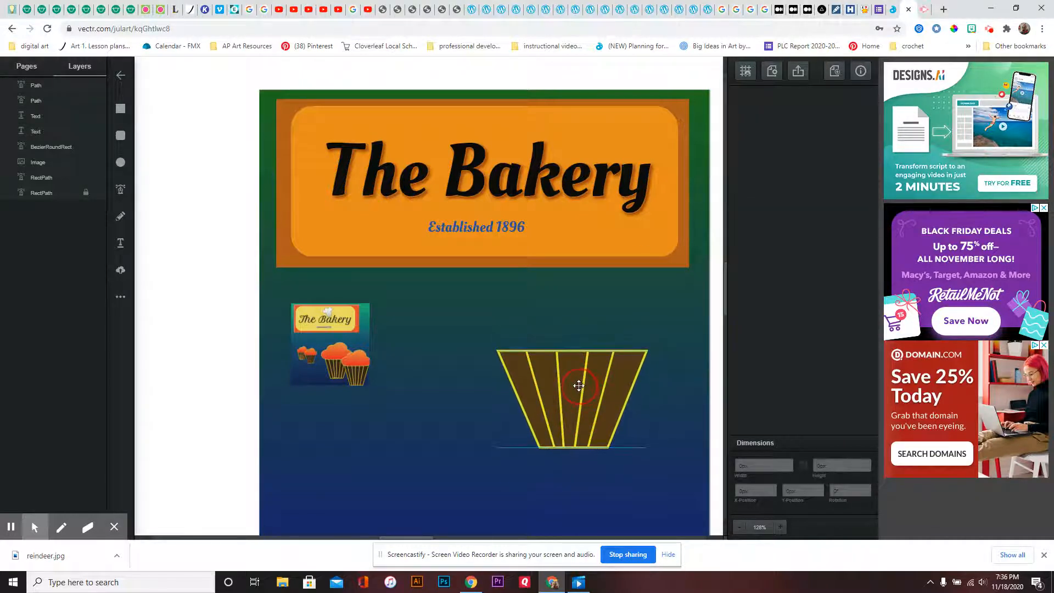
click(654, 463)
drag(658, 475, 523, 378)
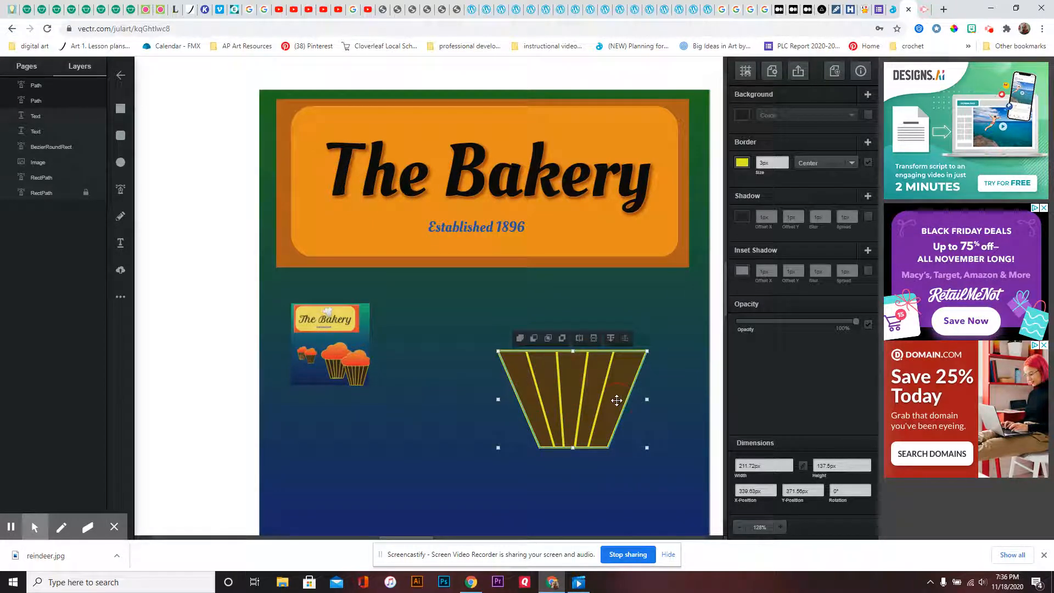
right_click(617, 400)
click(631, 489)
- Move the grouped wrapper up and right to about X 362 px, Y 362 px
mouse_move(571, 383)
mouse_down()
mouse_move(577, 409)
mouse_move(574, 399)
mouse_move(602, 393)
mouse_move(569, 360)
mouse_move(583, 378)
mouse_up()
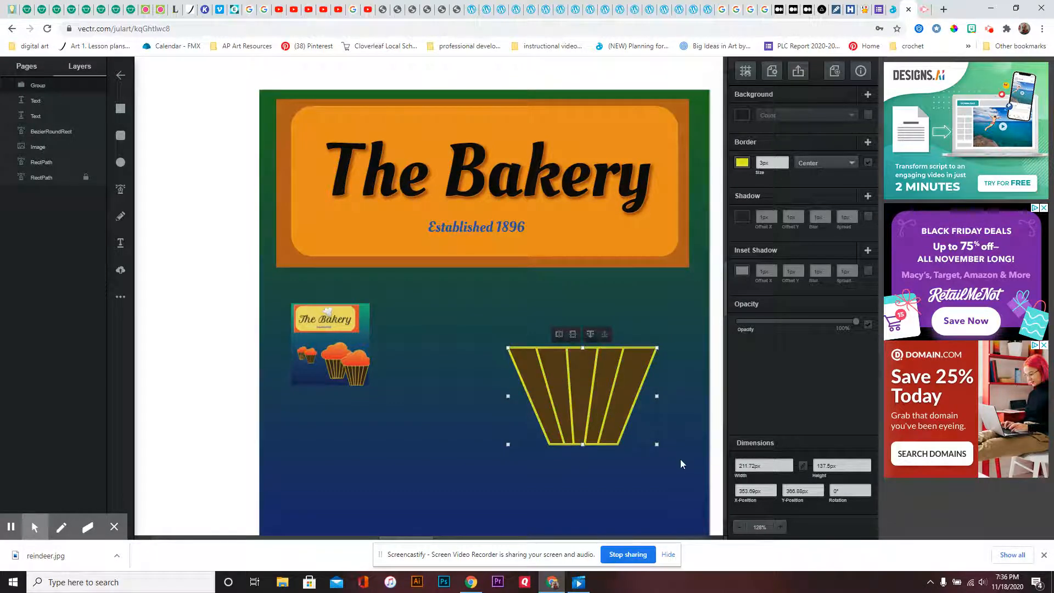
click(647, 457)
drag(620, 443, 624, 467)
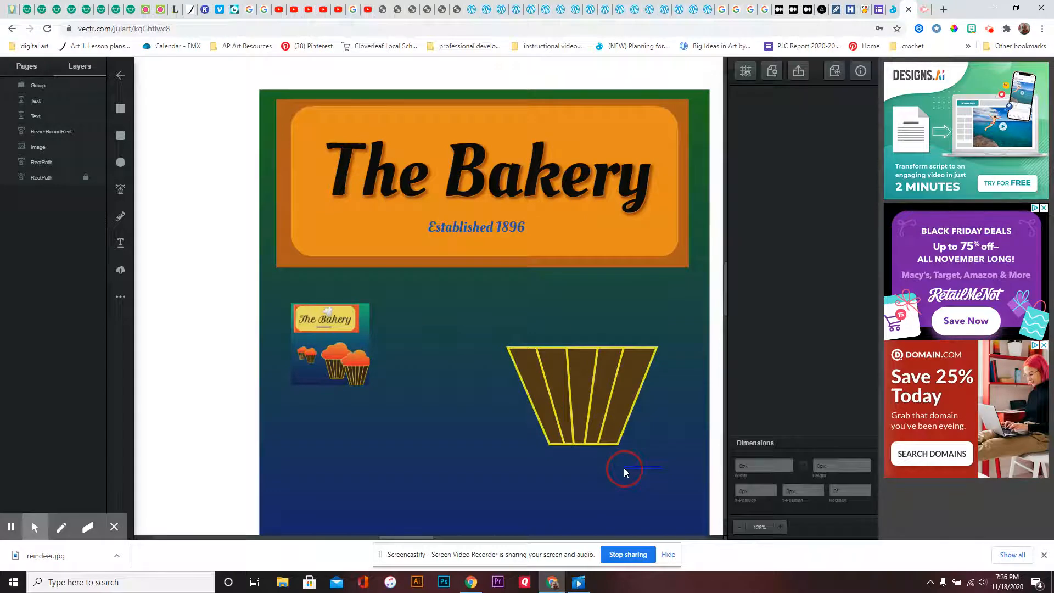
mouse_move(623, 468)
mouse_down()
mouse_move(514, 381)
mouse_move(532, 403)
mouse_move(488, 380)
mouse_move(522, 385)
mouse_move(637, 461)
mouse_up()
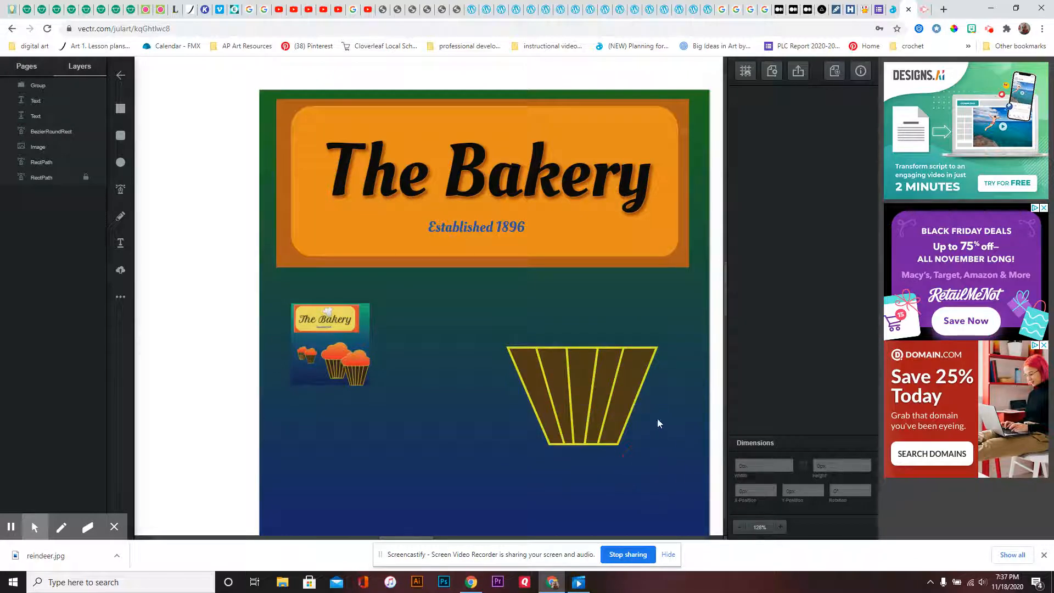
mouse_move(590, 388)
mouse_down()
mouse_move(569, 407)
mouse_move(594, 383)
mouse_up()
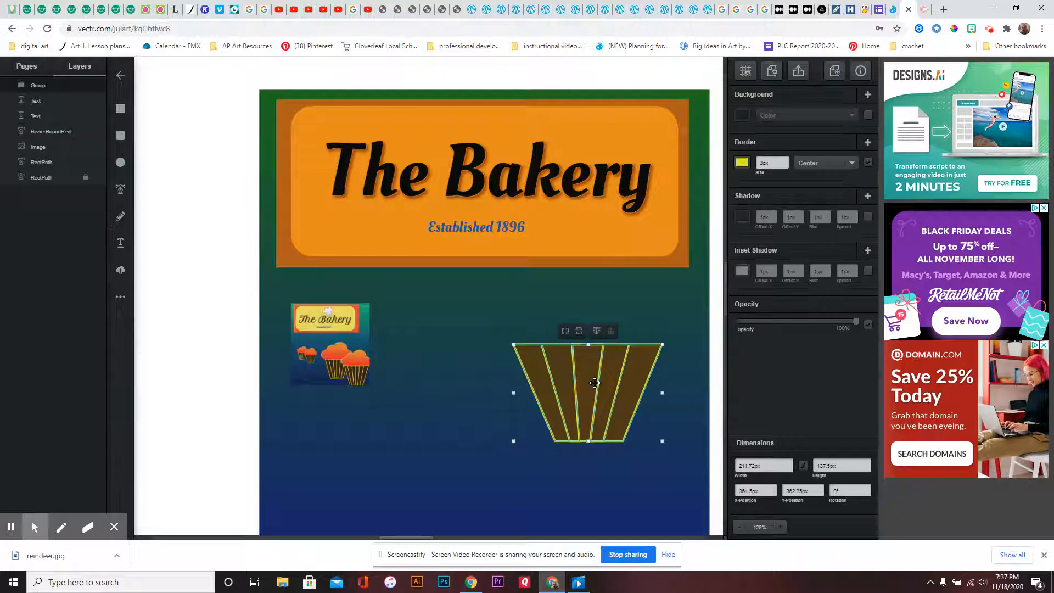
- Duplicate the grouped wrapper and place the copy below and left of the original, at about X 205 px, Y 440 px
right_click(588, 384)
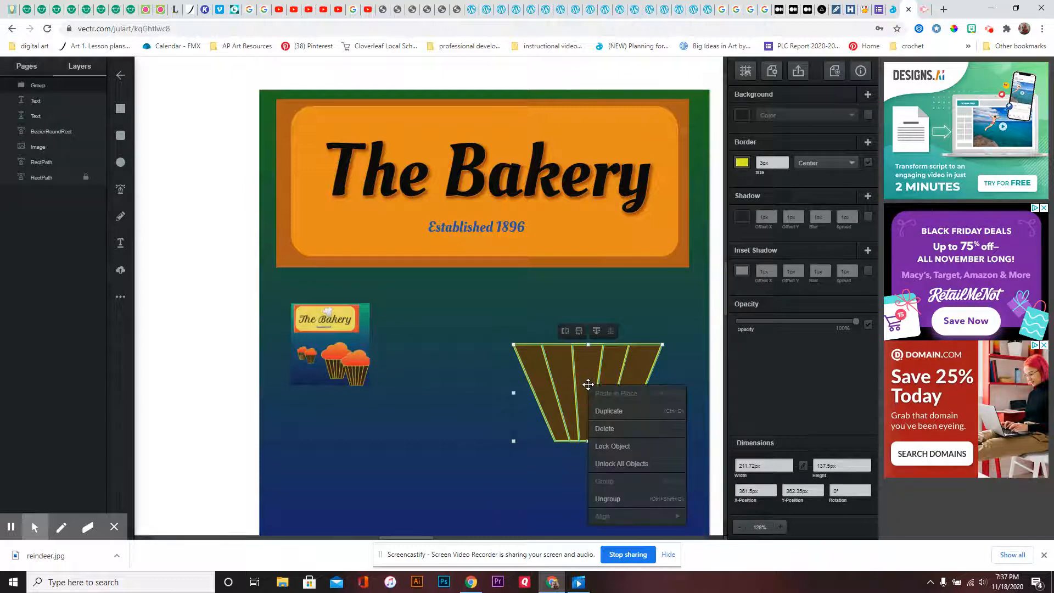
click(608, 410)
drag(602, 403, 485, 445)
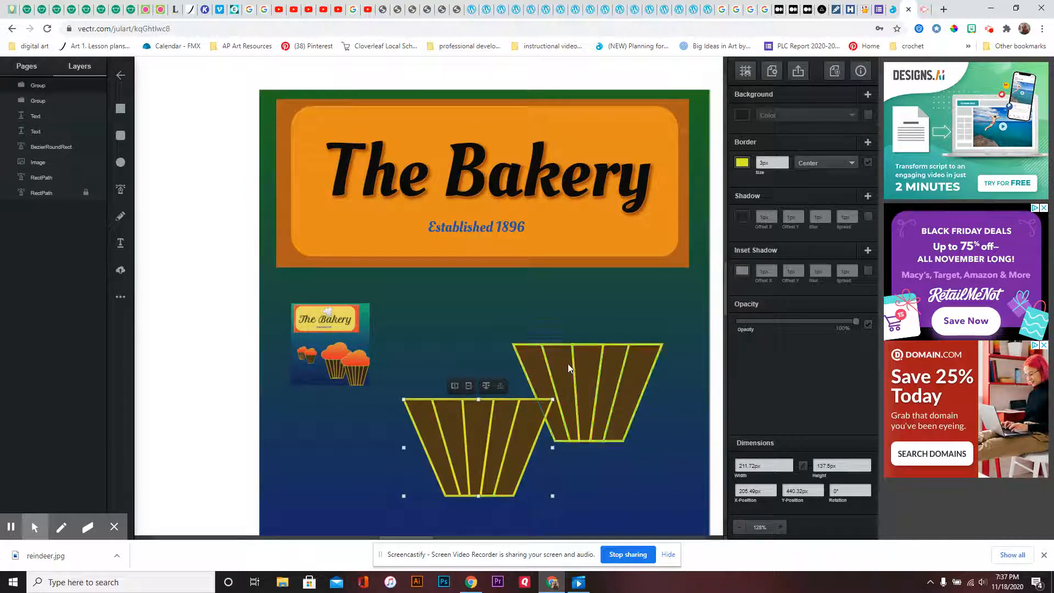
- Duplicate the wrapper copy and place the third wrapper over the reference image, at about X 62 px, Y 347 px
right_click(519, 414)
click(541, 421)
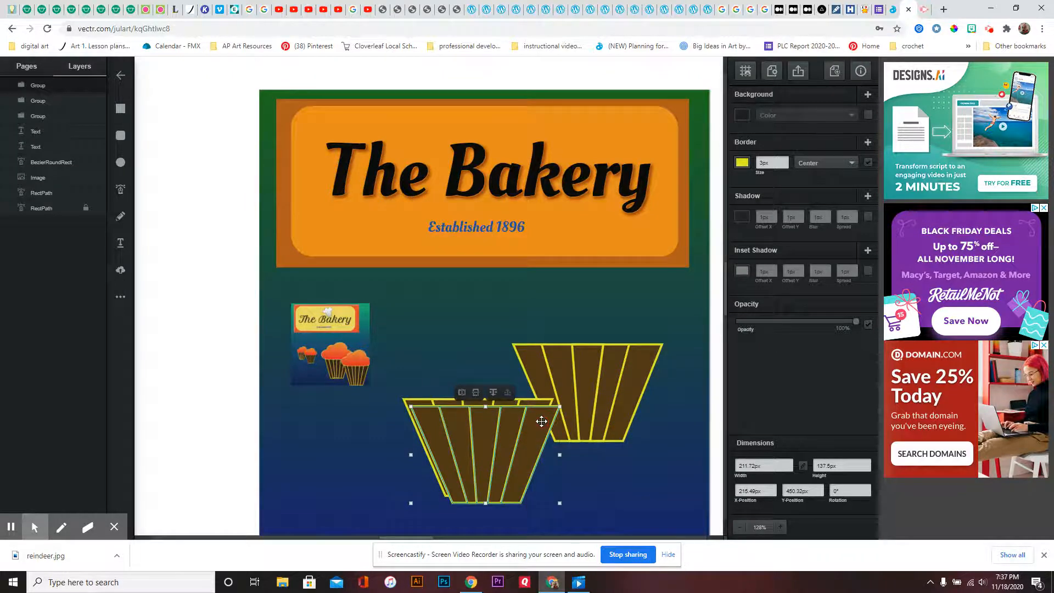
drag(406, 370, 438, 406)
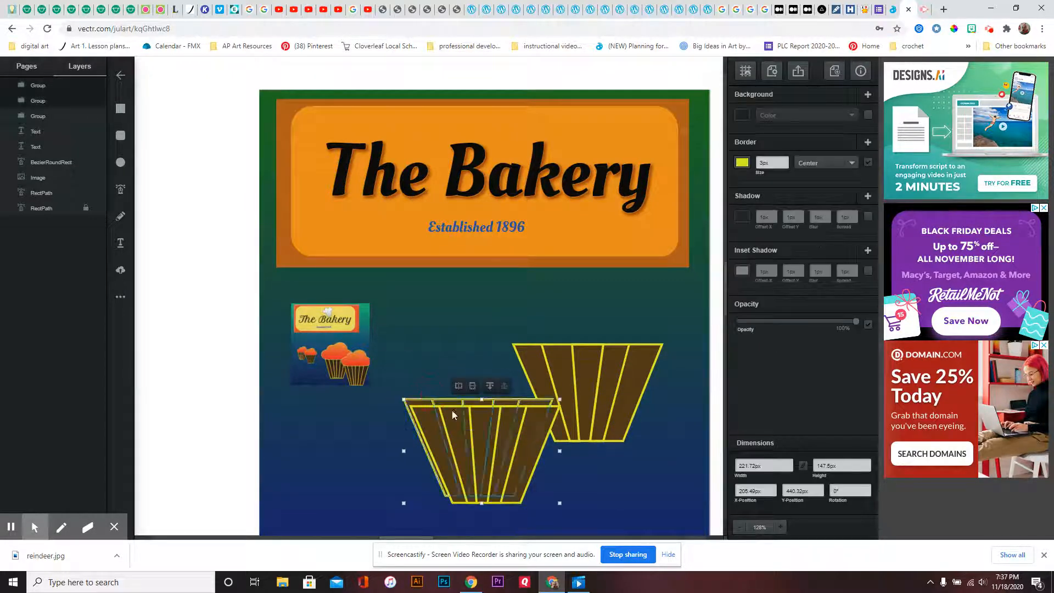
drag(506, 440, 443, 382)
click(632, 481)
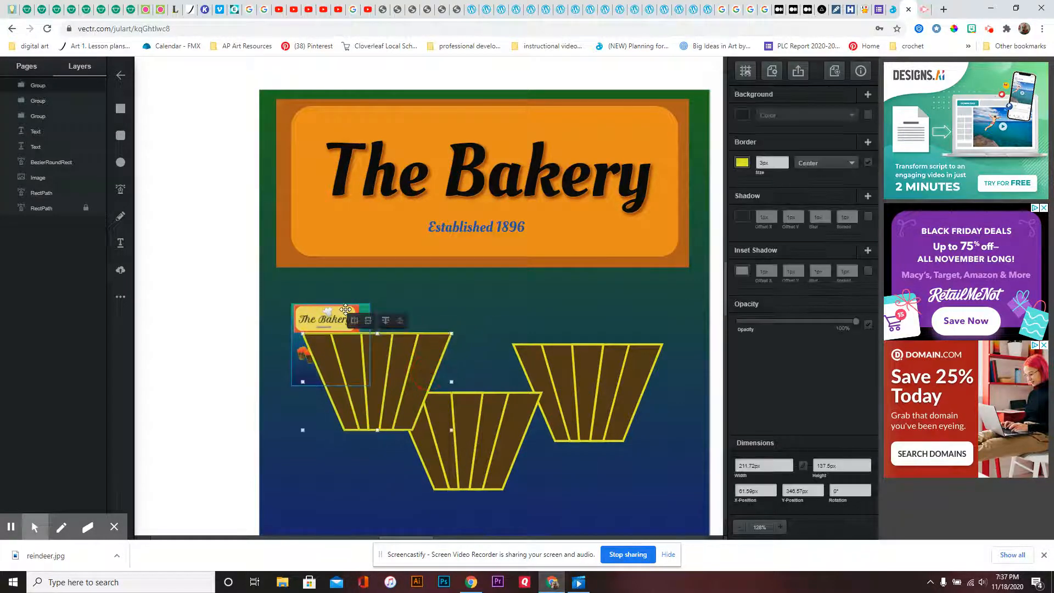
- Move the reference image off the poster into the blank area beside it, at about X -127 px, Y 227 px
click(346, 309)
drag(345, 309, 213, 268)
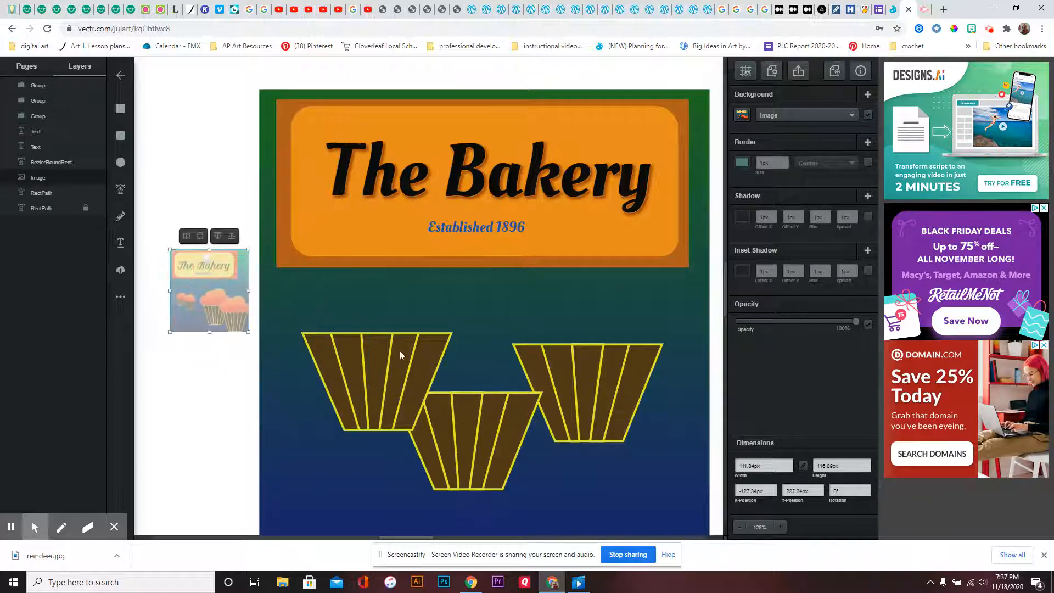
- Scale the leftmost wrapper down to about 82 × 53 px and move it up to about X 60 px, Y 336 px
click(431, 349)
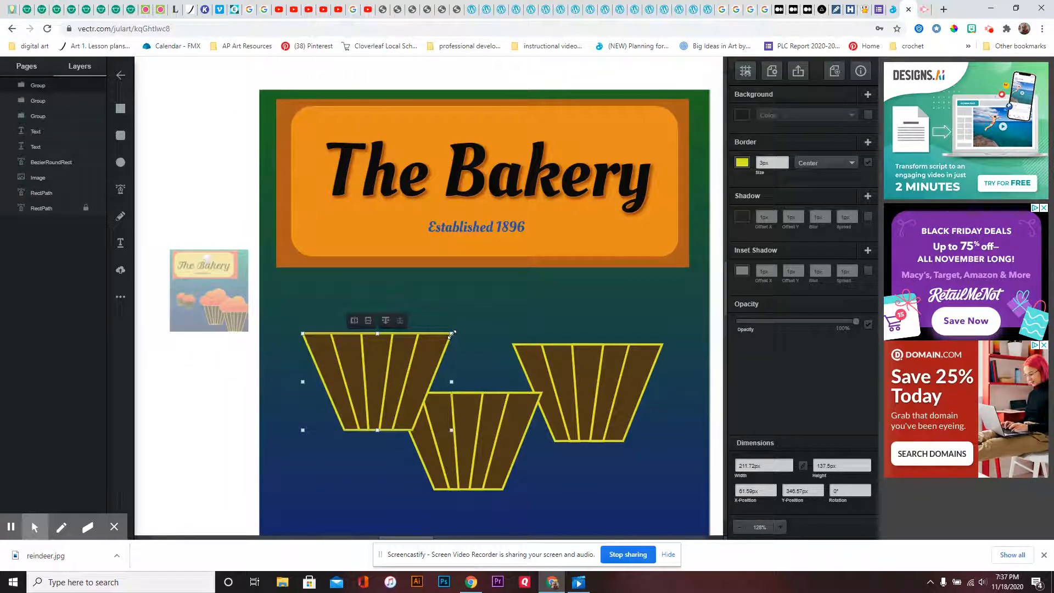
drag(451, 334, 353, 393)
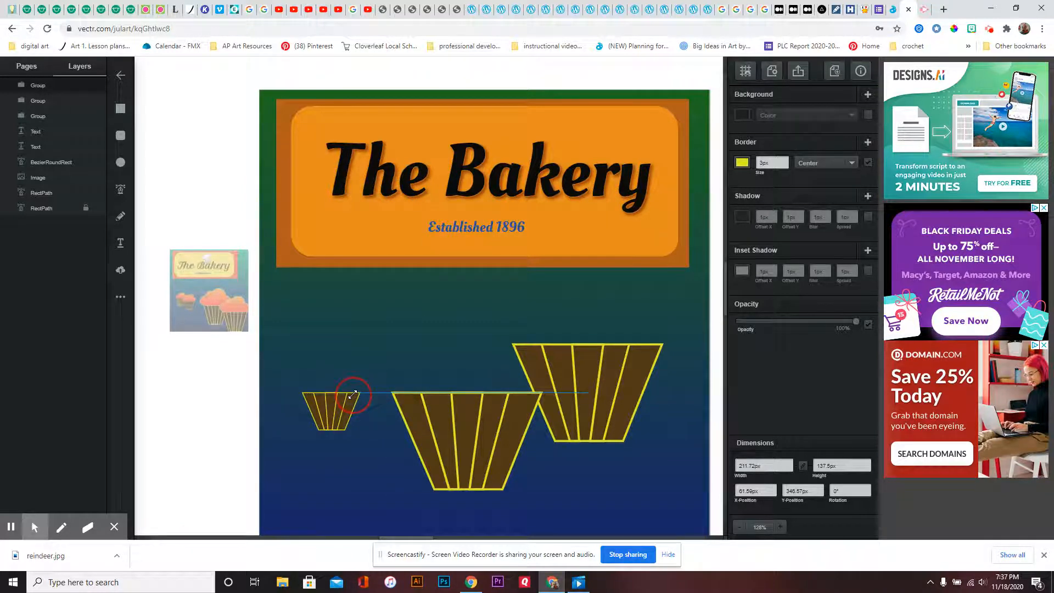
drag(333, 419, 337, 344)
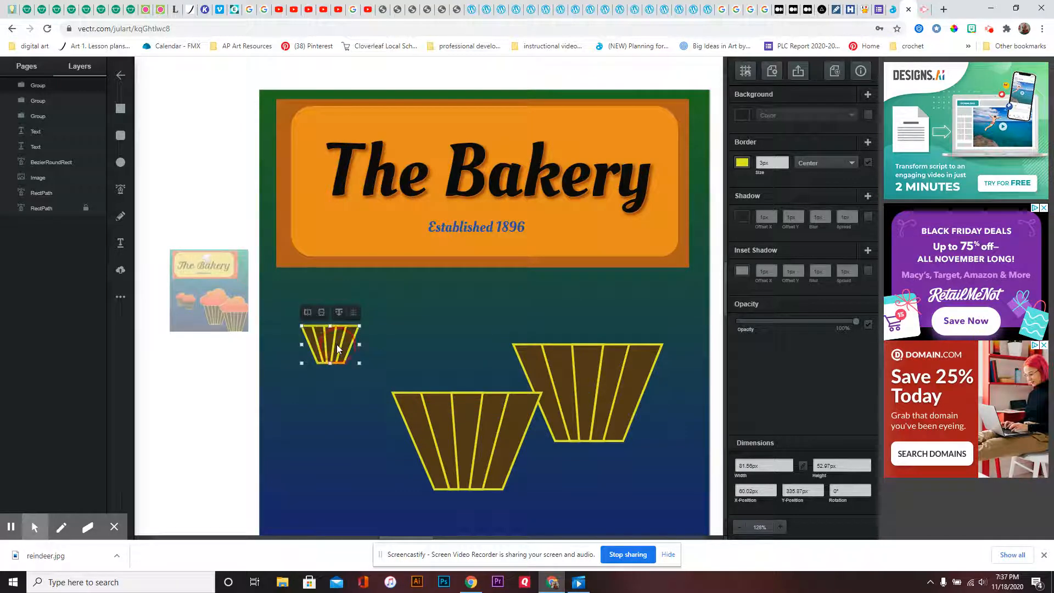
- Duplicate the small wrapper and place the copy slightly below and right of it, overlapping its edge
right_click(337, 345)
click(350, 372)
drag(345, 351, 377, 360)
- Move the right large wrapper down to about X 365 px, Y 449 px, and shift the other large wrapper up and slightly right
drag(595, 422, 616, 458)
drag(595, 383, 604, 442)
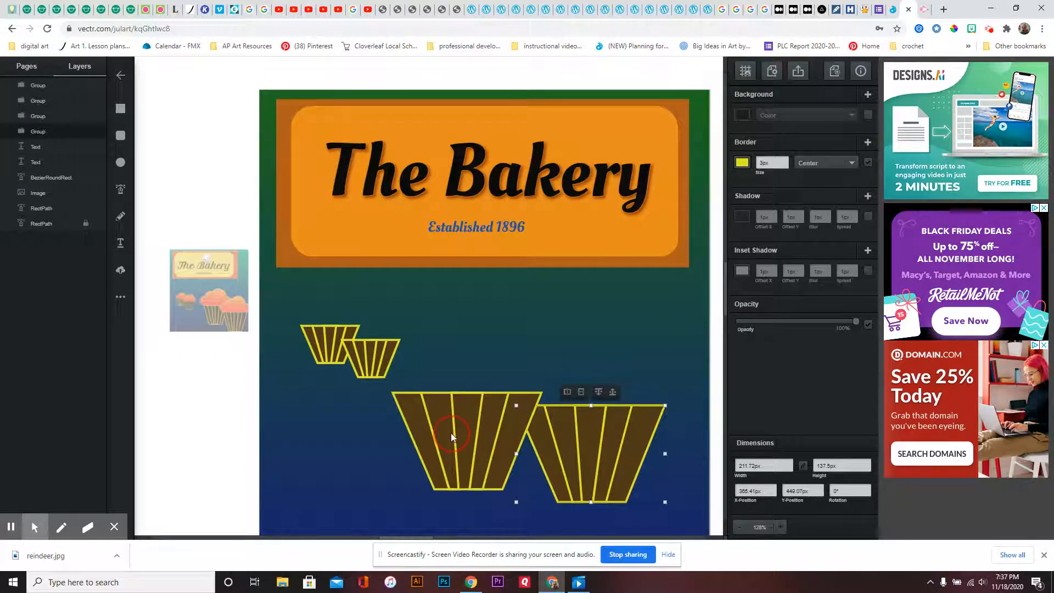
click(450, 433)
click(445, 407)
drag(463, 416, 483, 386)
- Change the stacking order so the lower-right large wrapper sits in front of the neighbouring large wrapper
click(606, 429)
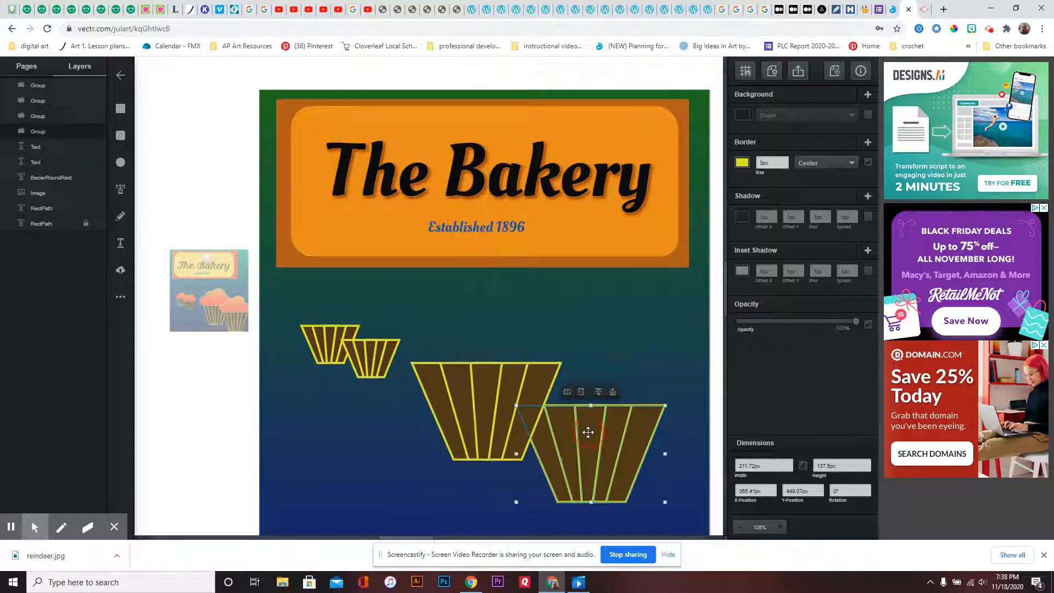
click(612, 393)
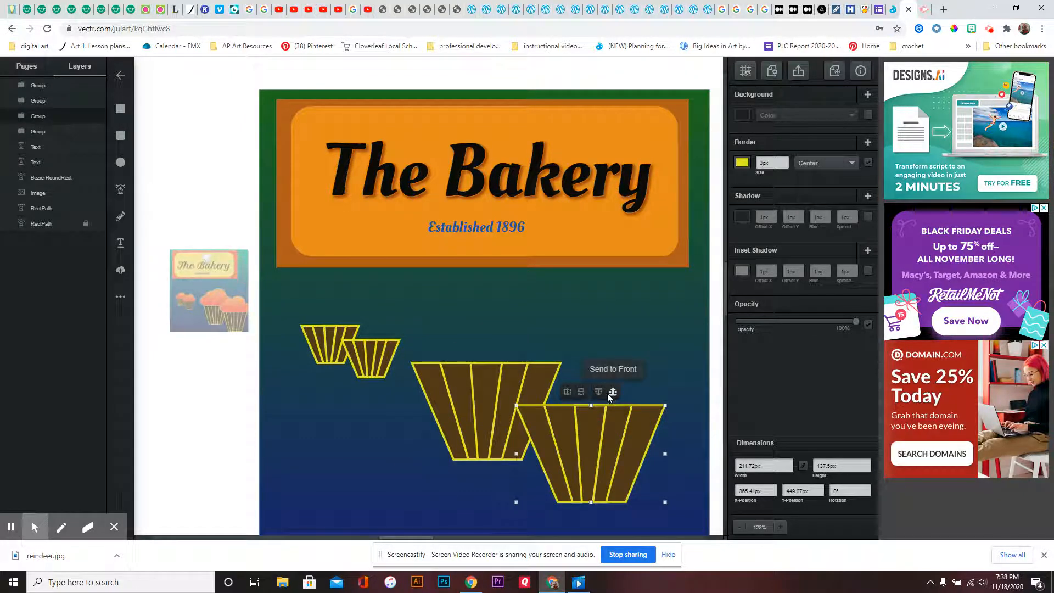
click(597, 392)
click(597, 392)
click(613, 392)
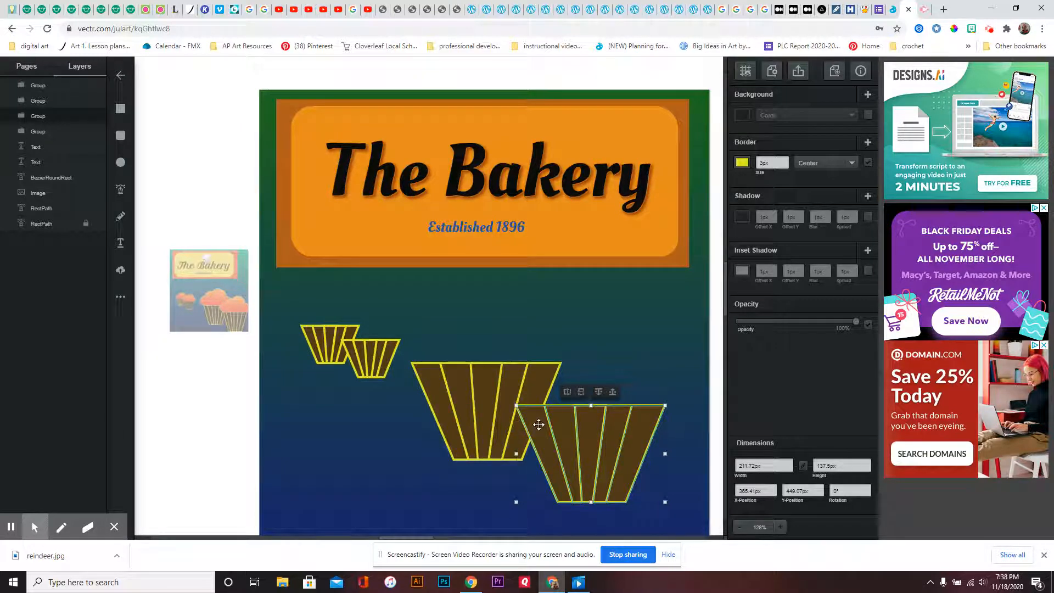
click(668, 326)
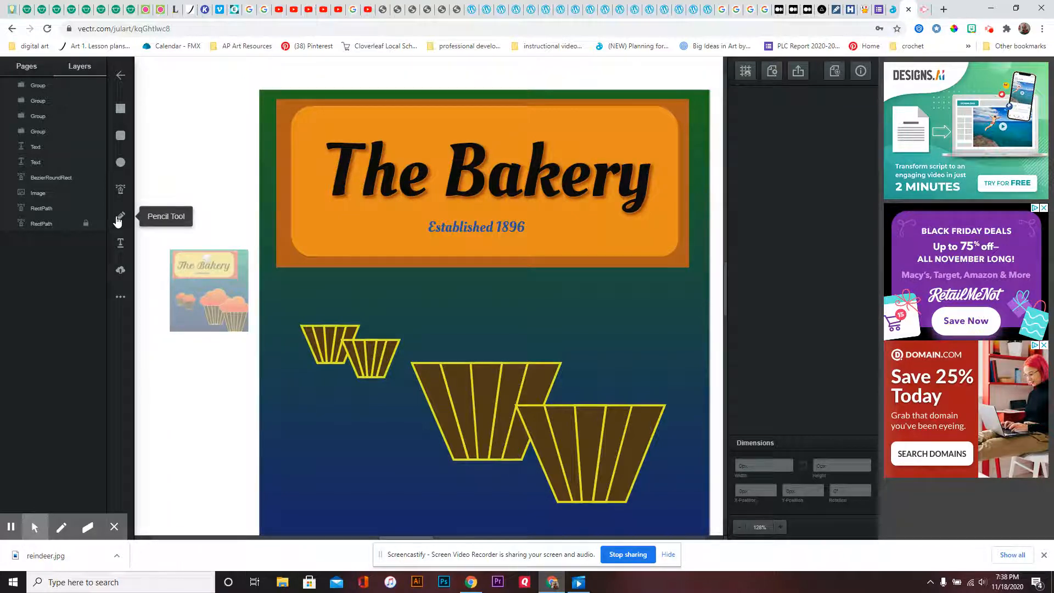
- Draw a cloud shape about 249 × 118 px as frosting and place it on top of the lower-right wrapper
click(120, 270)
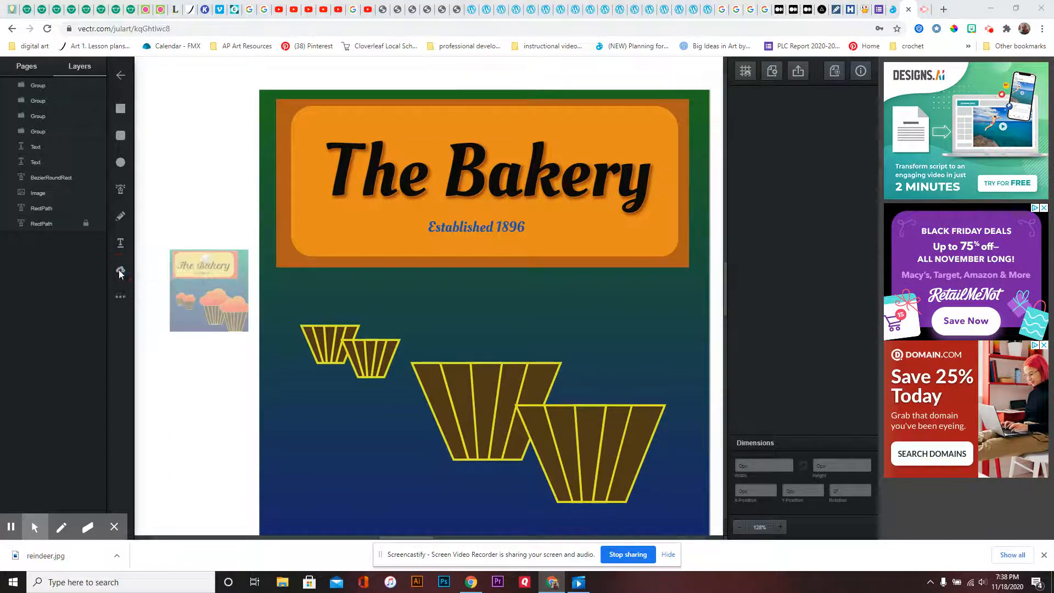
key(Escape)
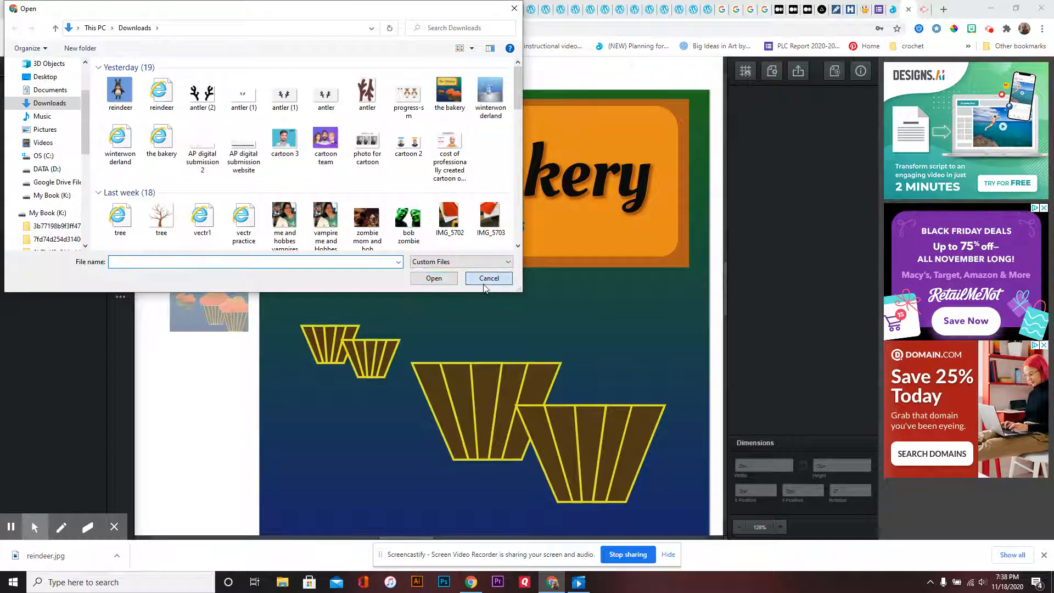
click(120, 296)
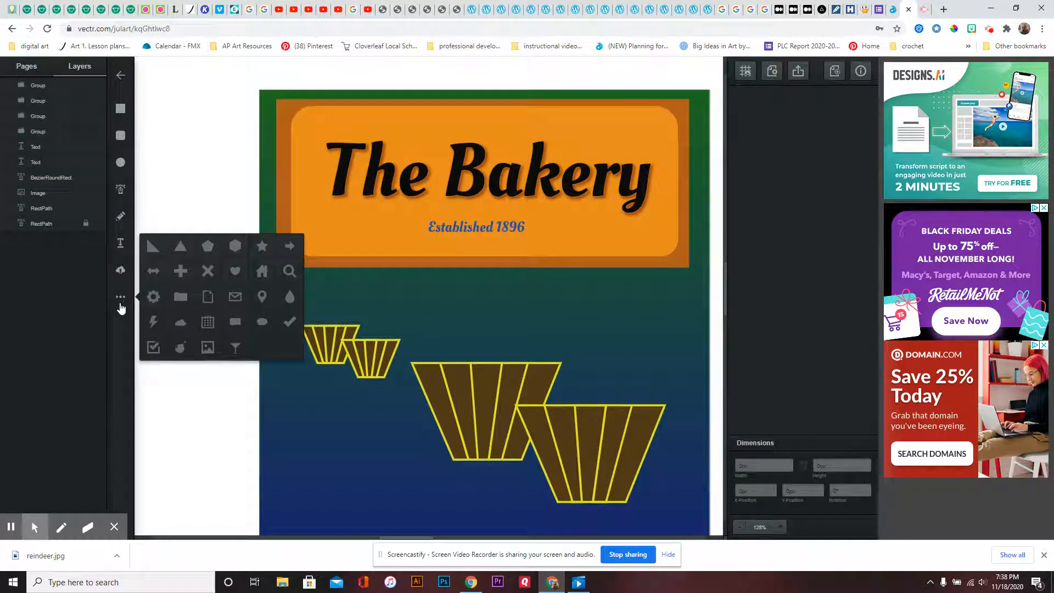
click(181, 324)
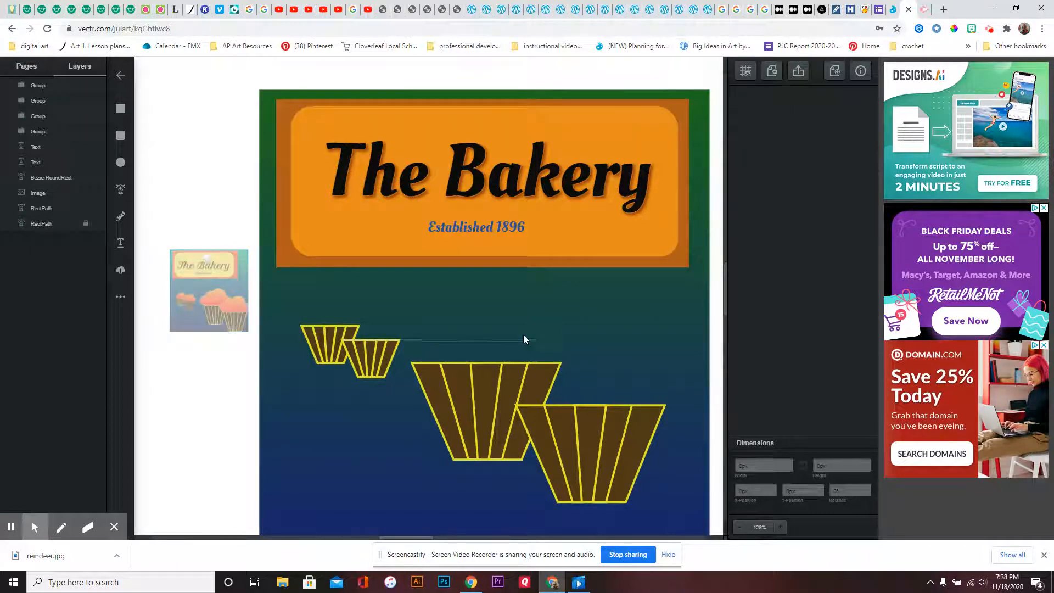
drag(491, 301, 661, 380)
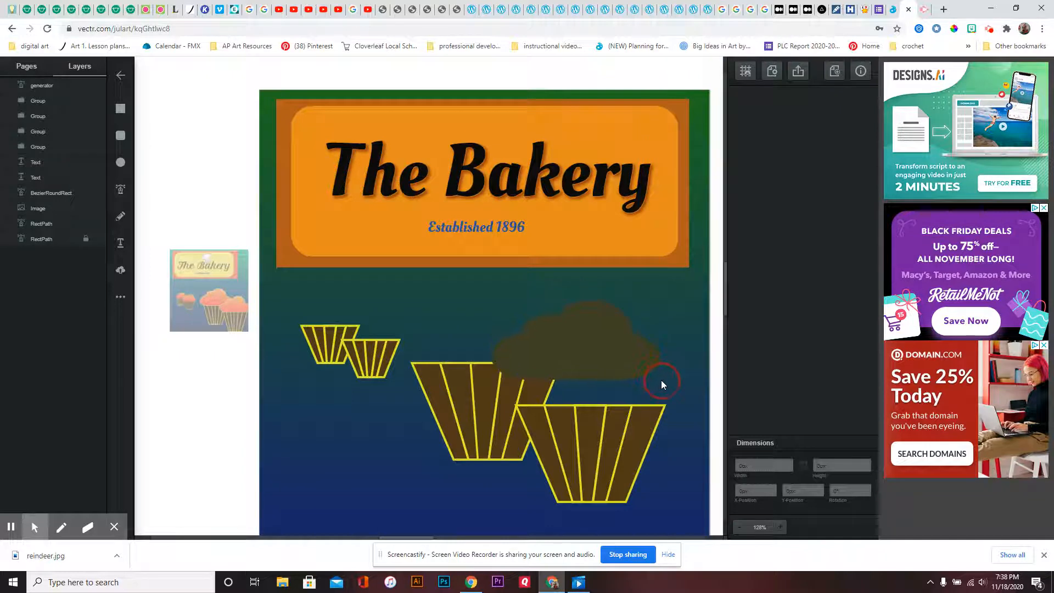
drag(582, 345, 597, 376)
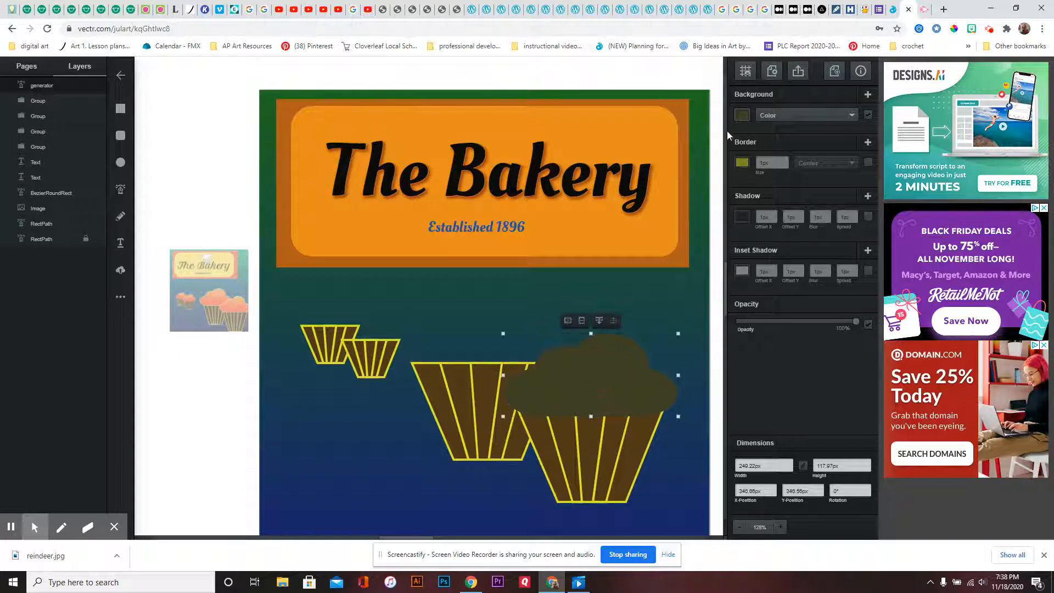
- Fill the frosting cloud with the solid orange sampled from the sign
click(742, 115)
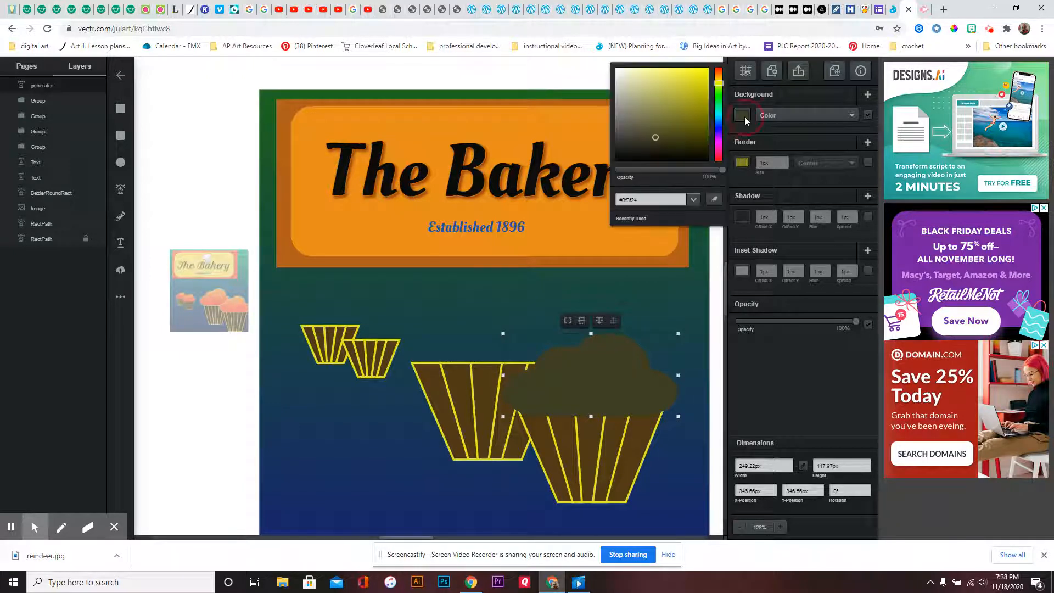
click(719, 75)
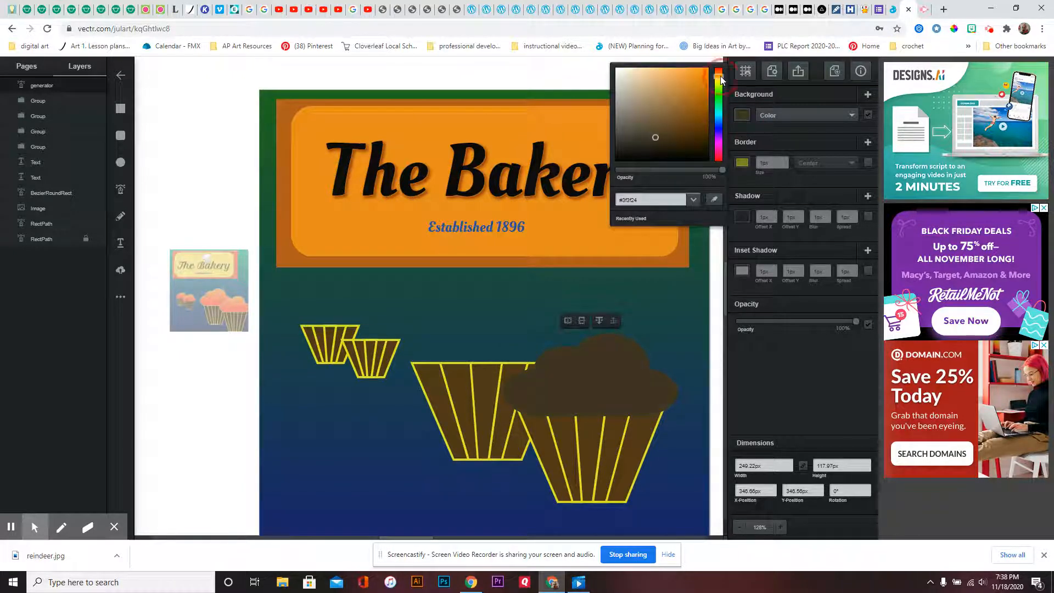
click(711, 202)
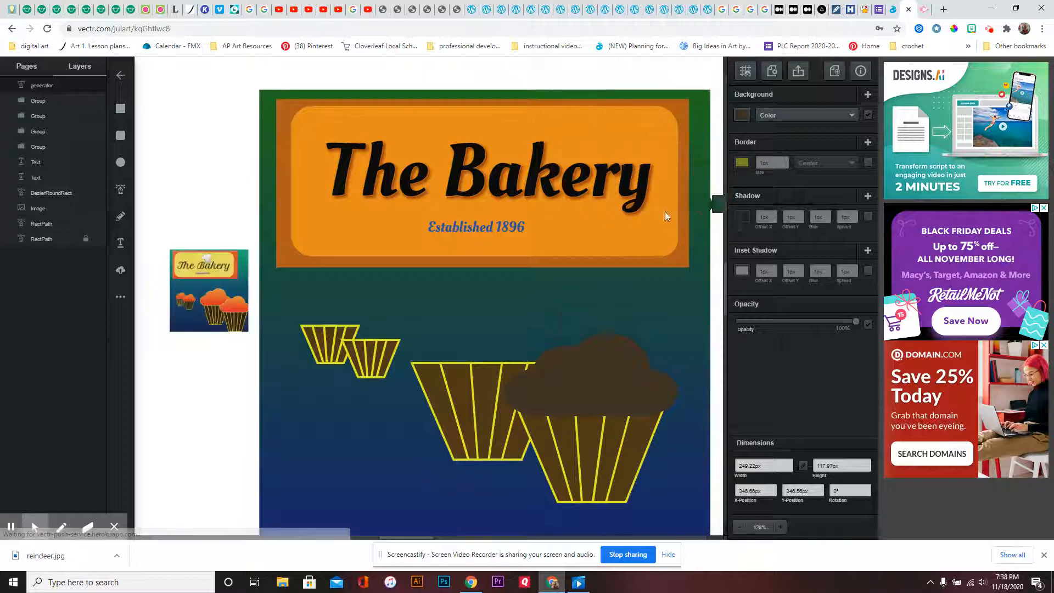
click(558, 228)
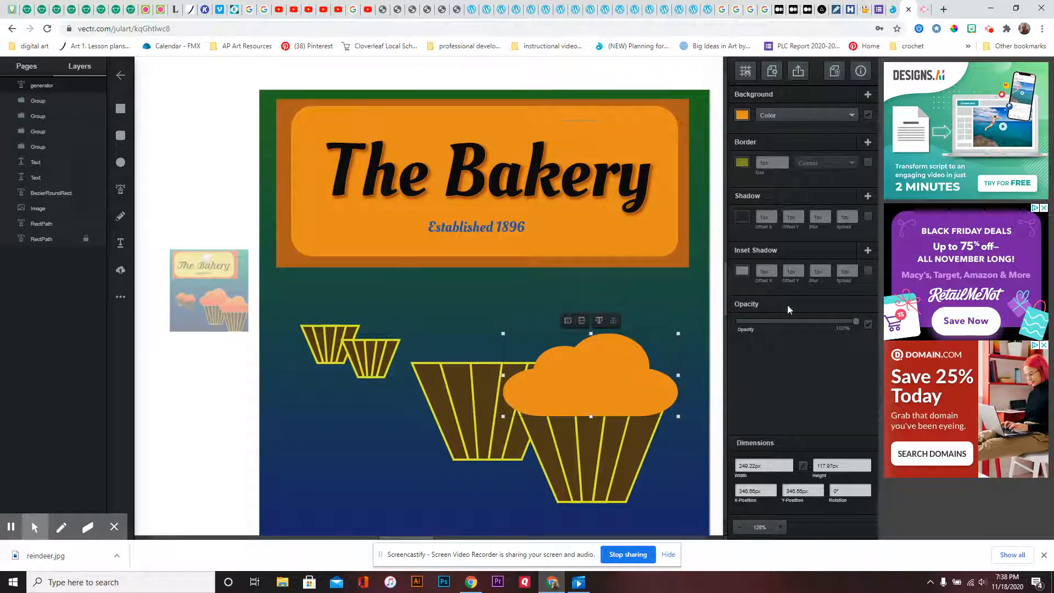
- Change the frosting's background to a Radial Gradient and set its centre colour to the orange sampled from the sign
click(793, 117)
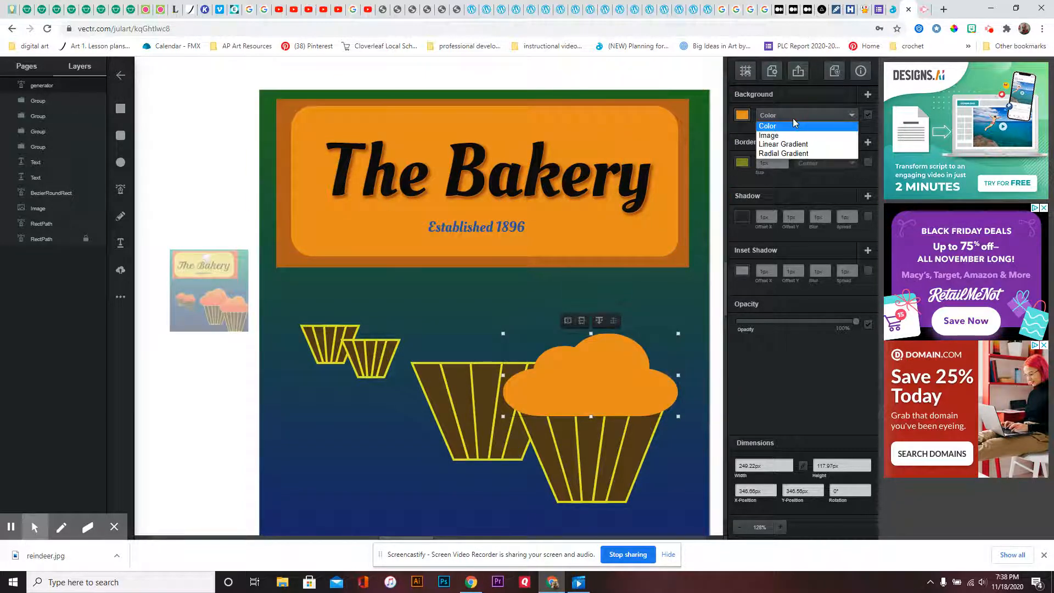
click(801, 154)
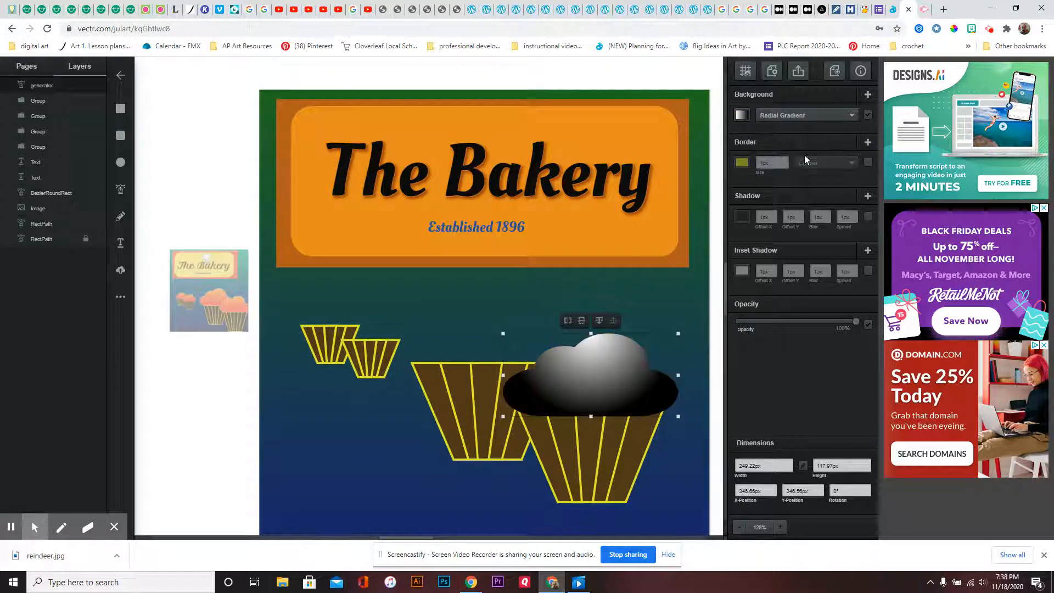
click(746, 114)
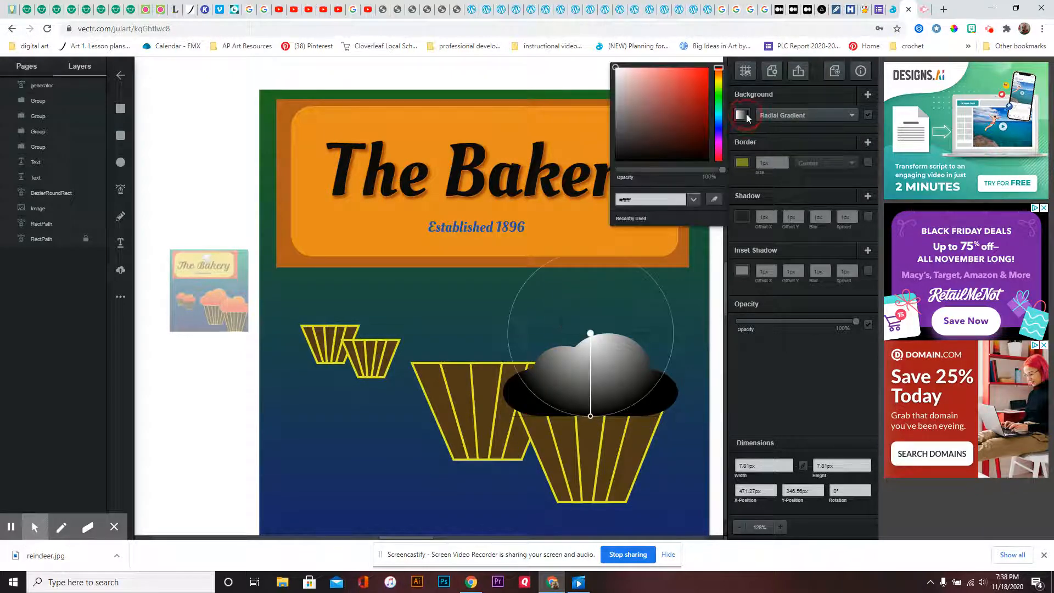
click(713, 200)
click(547, 225)
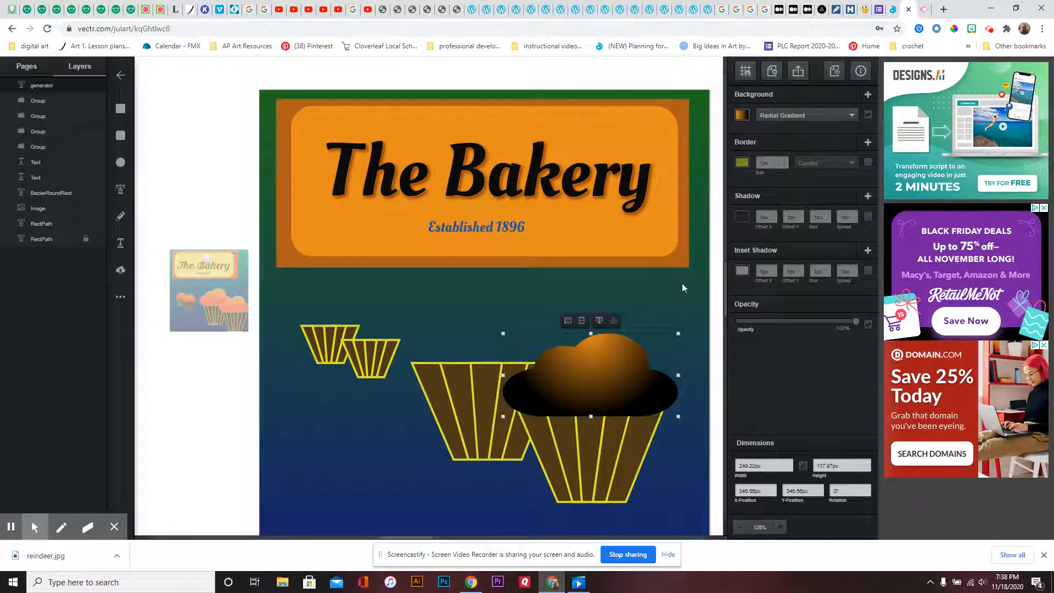
- Set the outer colour of the frosting's radial gradient to bright red #ec1313
click(746, 116)
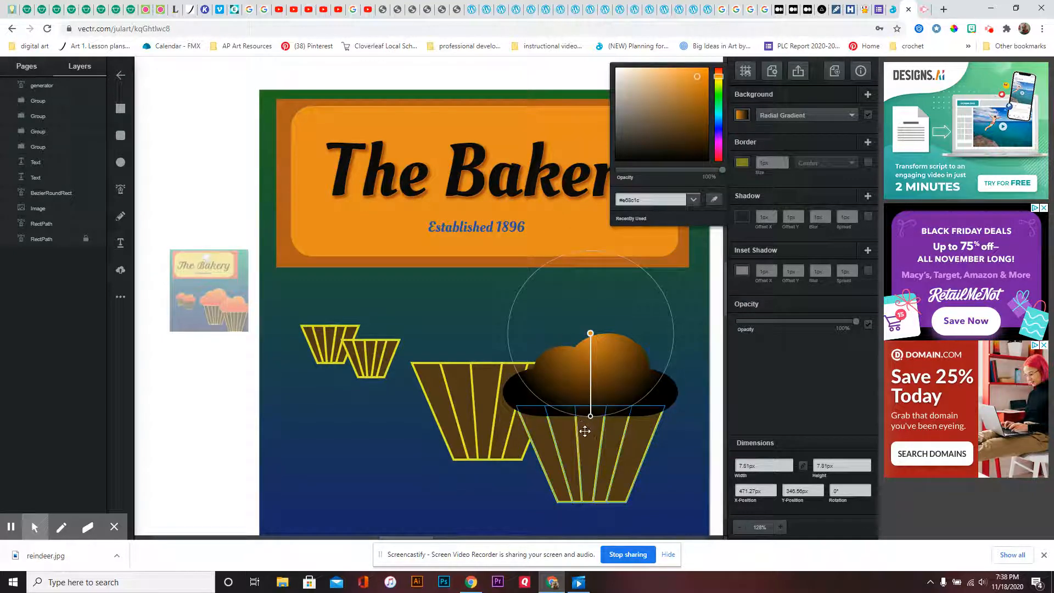
click(590, 416)
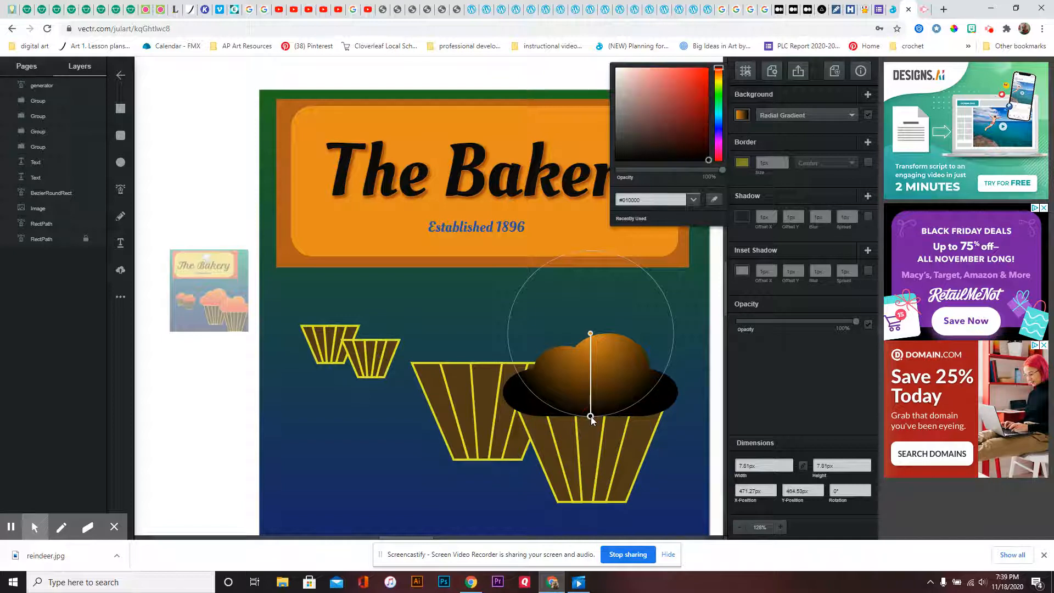
click(701, 76)
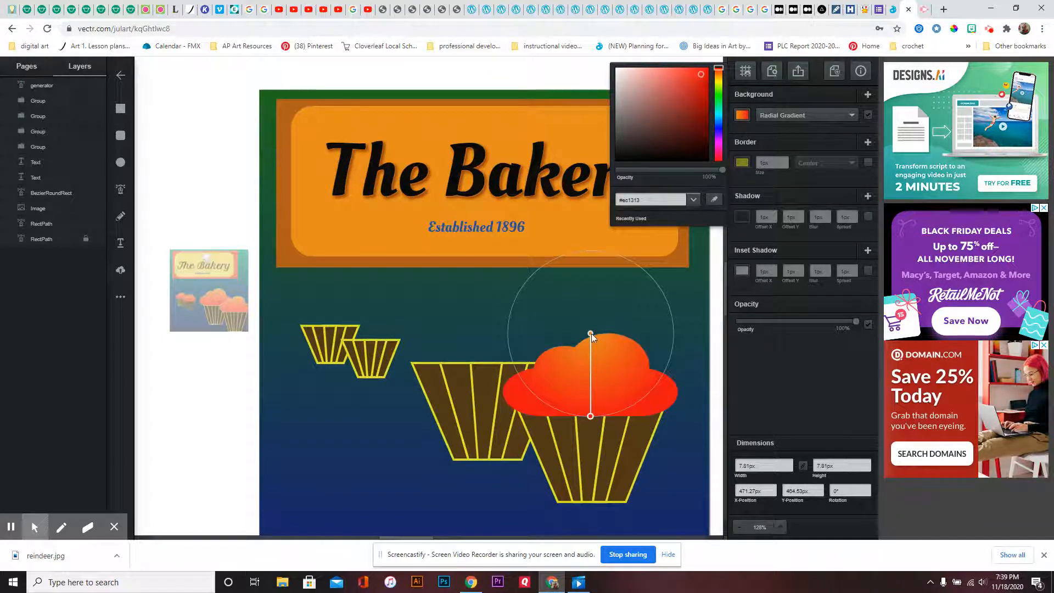
- Shift the gradient's orange centre to the frosting's upper right and its red end to the lower-left edge
drag(589, 333, 634, 342)
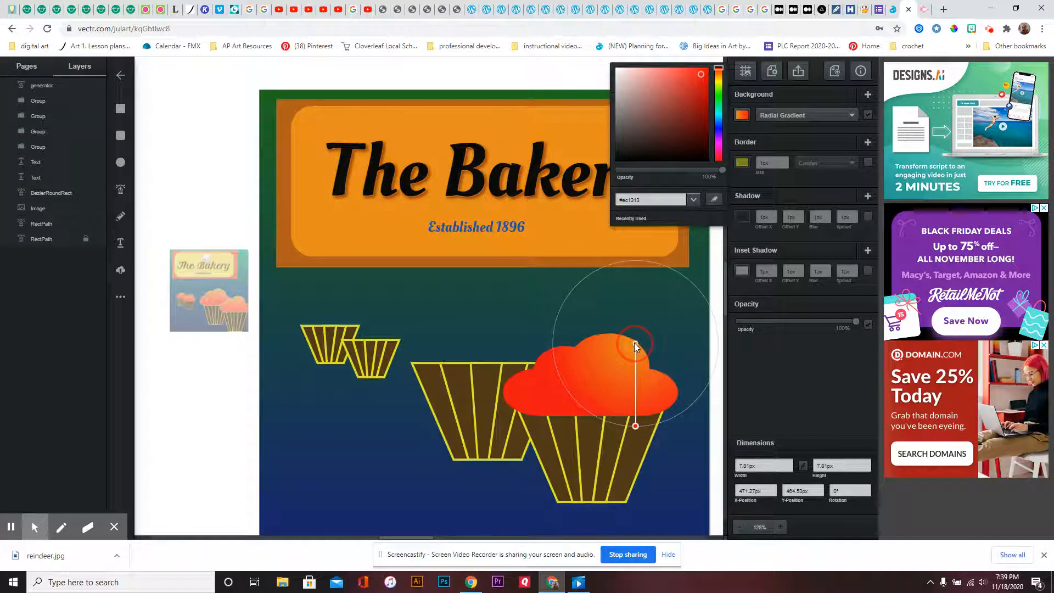
drag(635, 426, 524, 407)
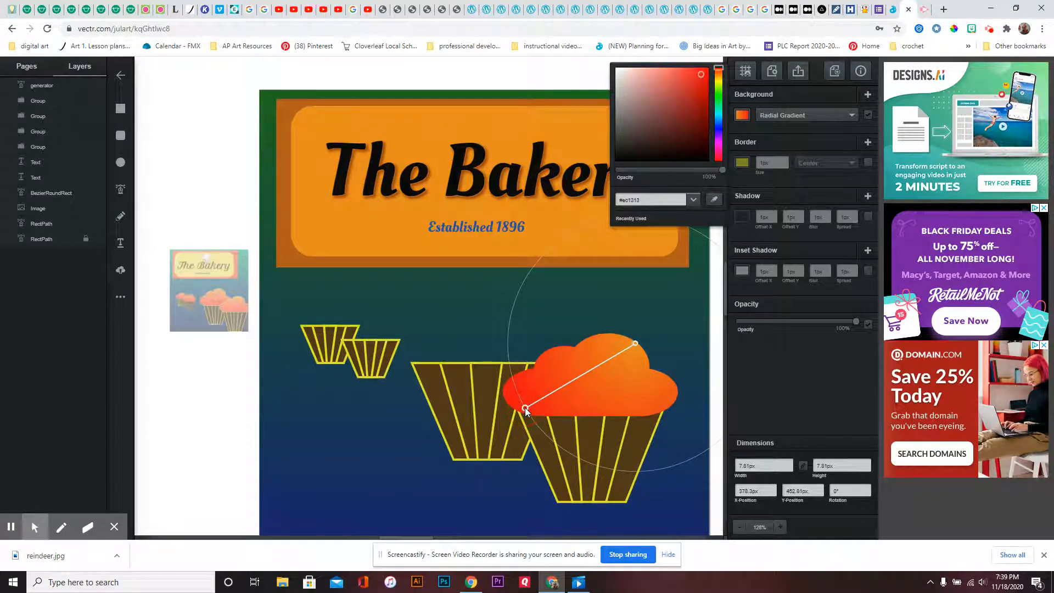
click(445, 322)
- Give the frosting a red border 3 px thick with its position set to Outside
click(632, 362)
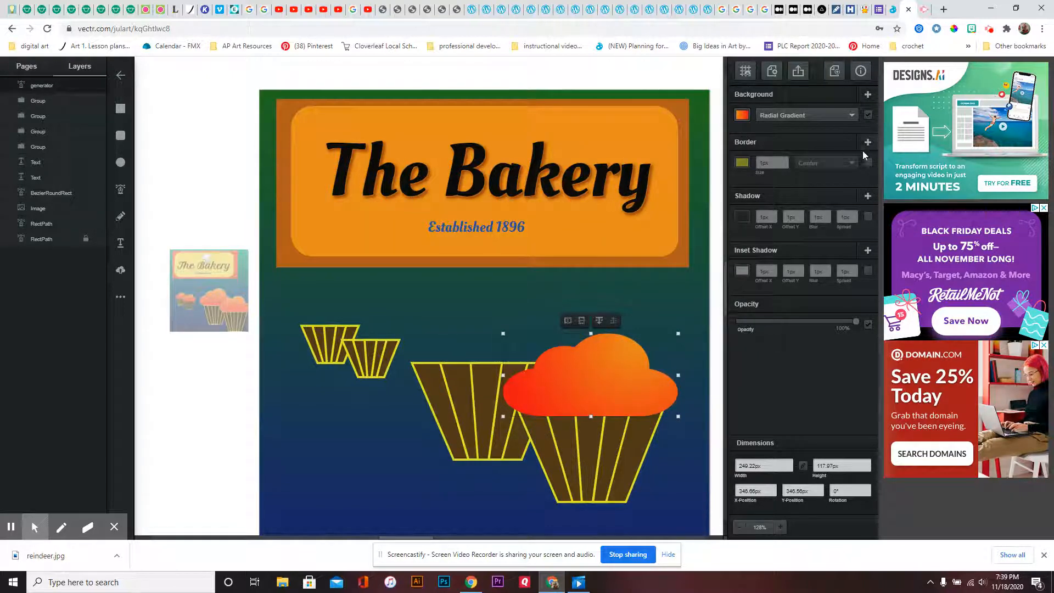
click(741, 163)
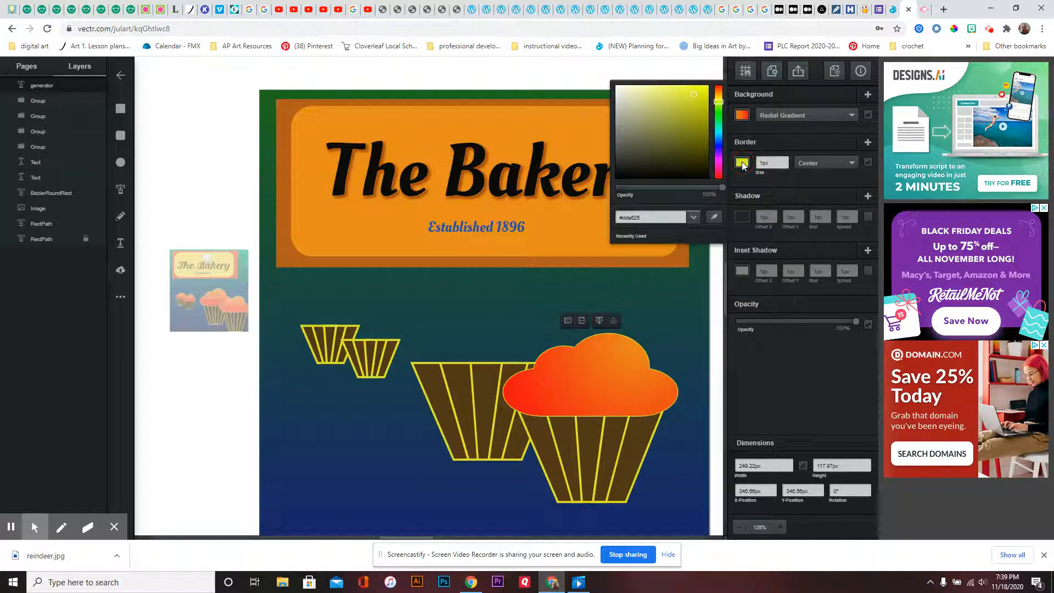
click(718, 87)
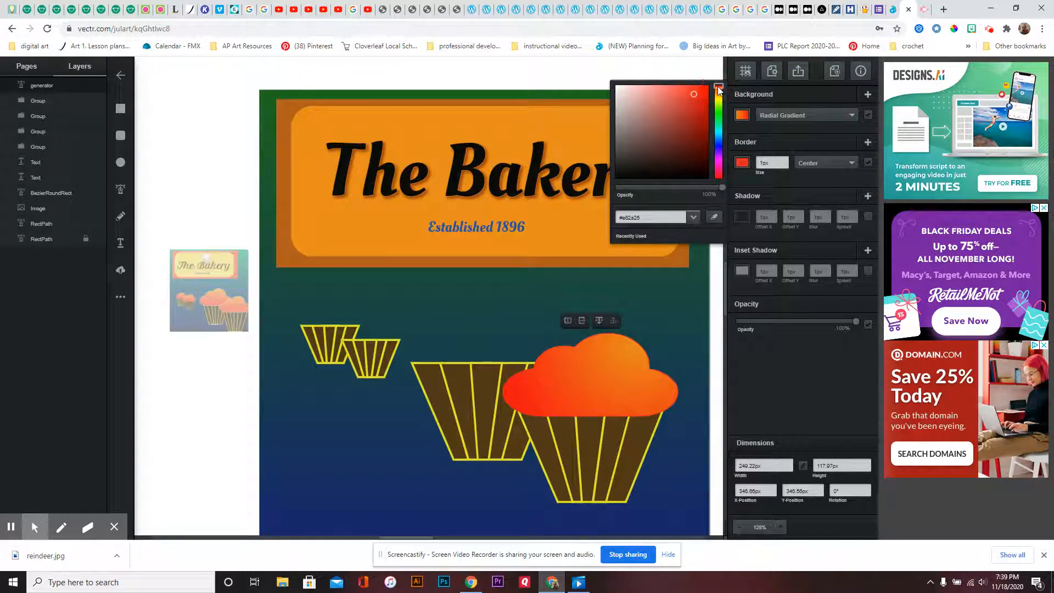
click(785, 161)
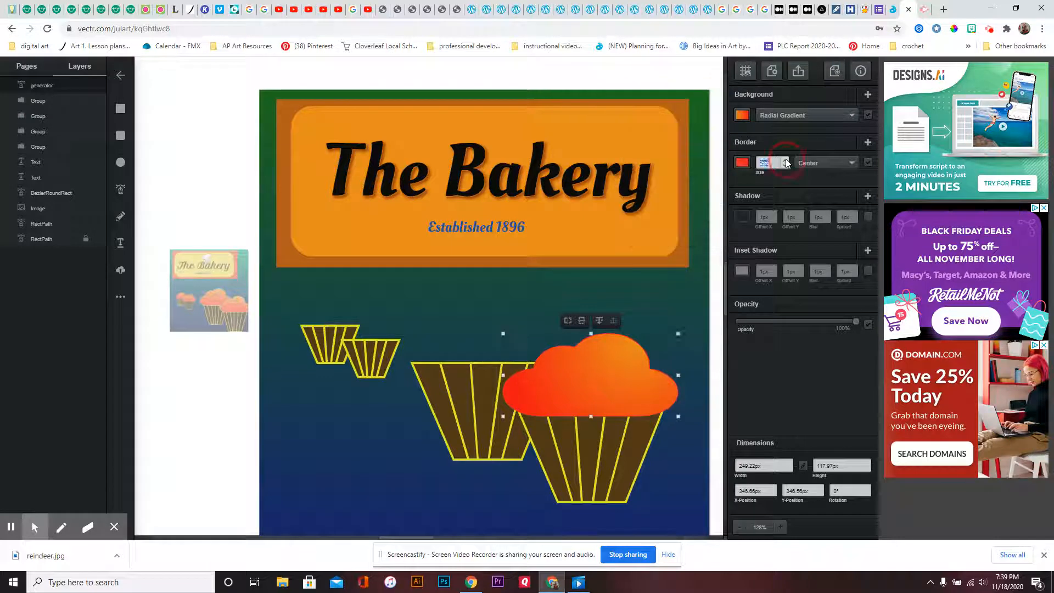
click(785, 160)
click(785, 161)
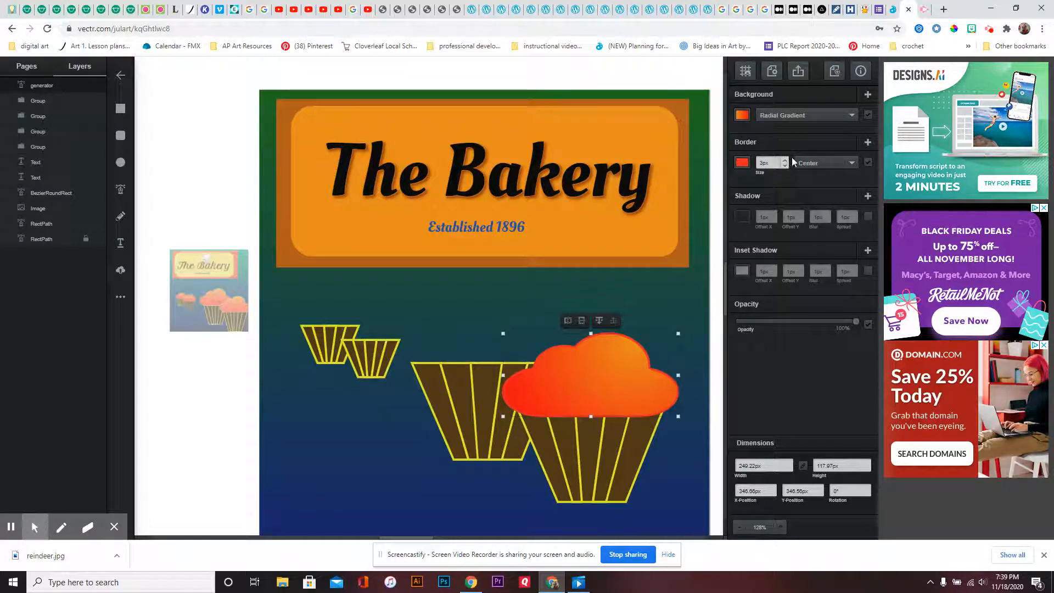
click(834, 163)
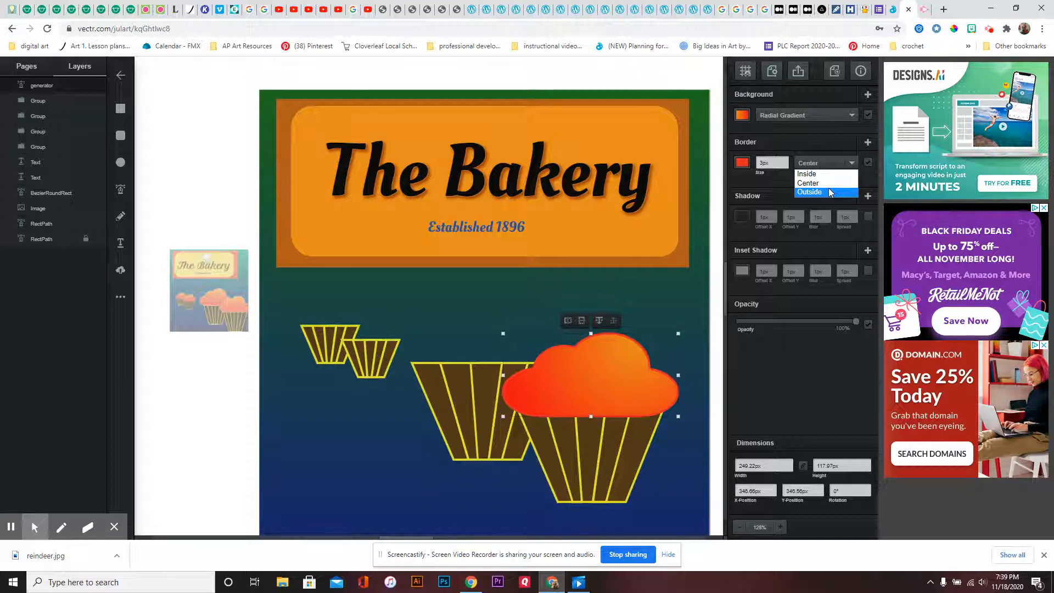
click(833, 193)
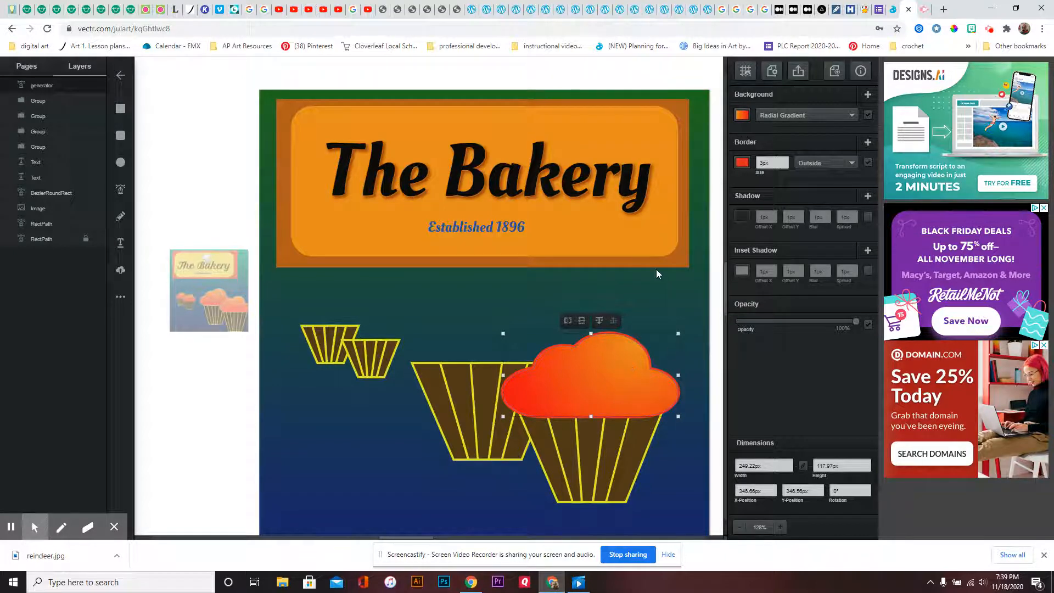
- Duplicate the frosting and seat the copy on the back large wrapper, scaled to about 230 × 109 px
right_click(595, 369)
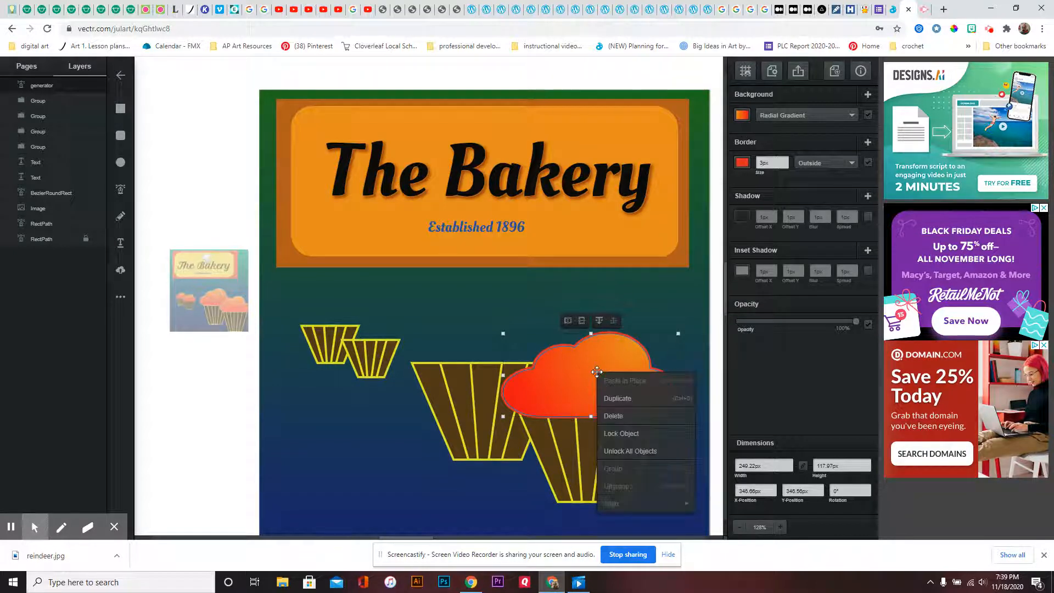
click(609, 396)
drag(619, 384, 505, 334)
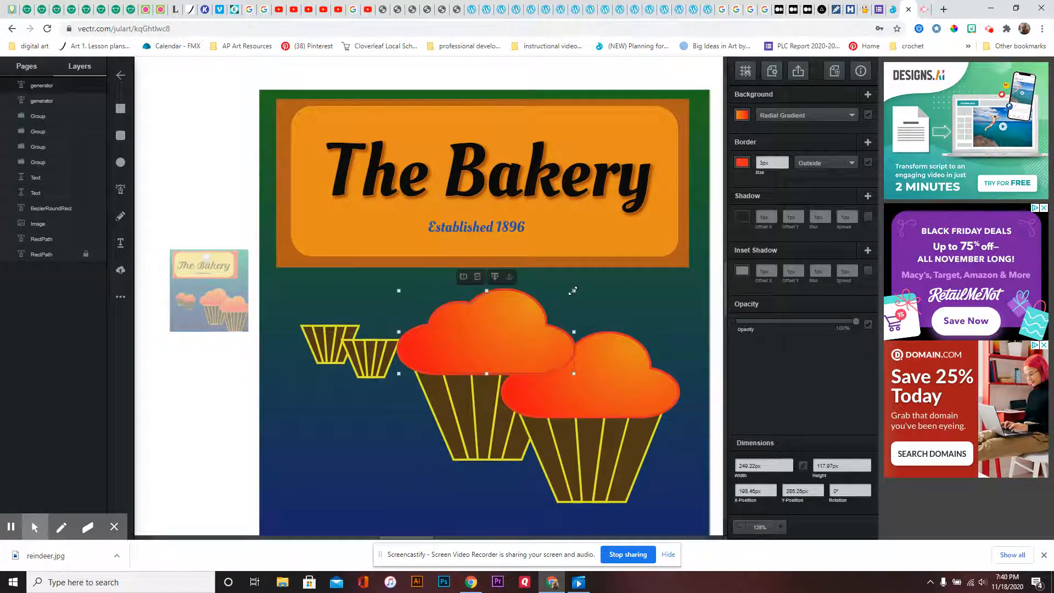
drag(573, 292, 560, 298)
mouse_move(485, 343)
mouse_down()
mouse_move(489, 325)
mouse_move(489, 339)
mouse_up()
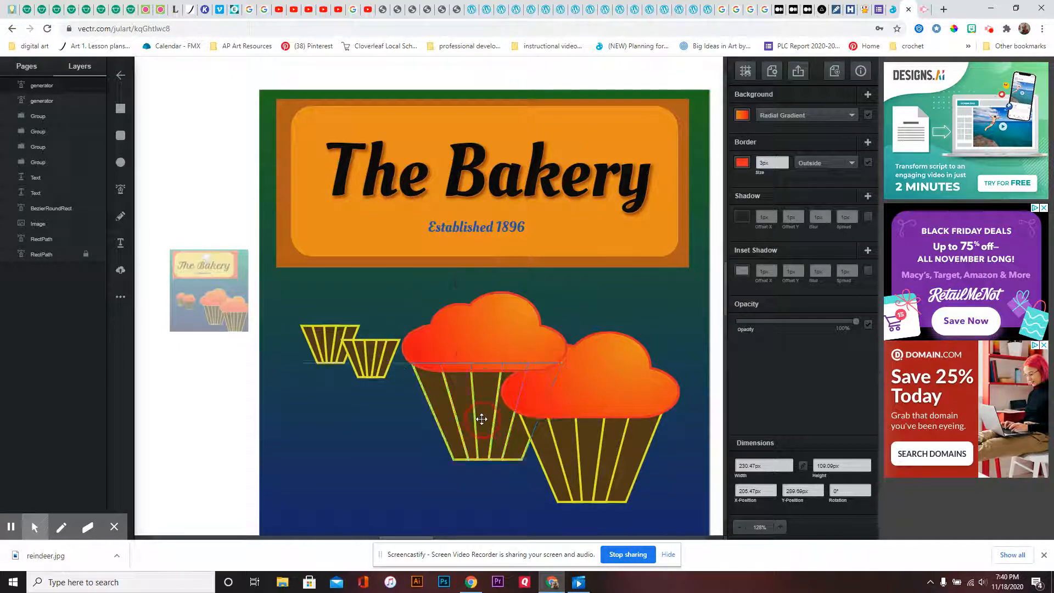
- Scale the back large wrapper down to about 181 × 118 px and move its frosting down onto it
click(482, 419)
drag(560, 363, 539, 374)
drag(510, 338, 505, 344)
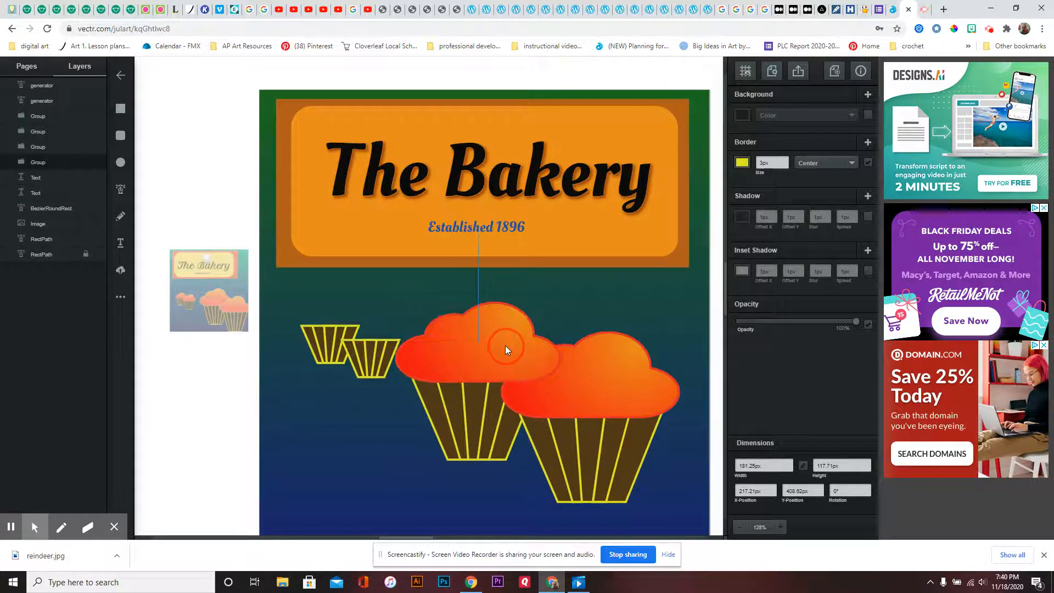
- Send the back large cupcake's frosting behind the front cupcake's frosting
right_click(505, 345)
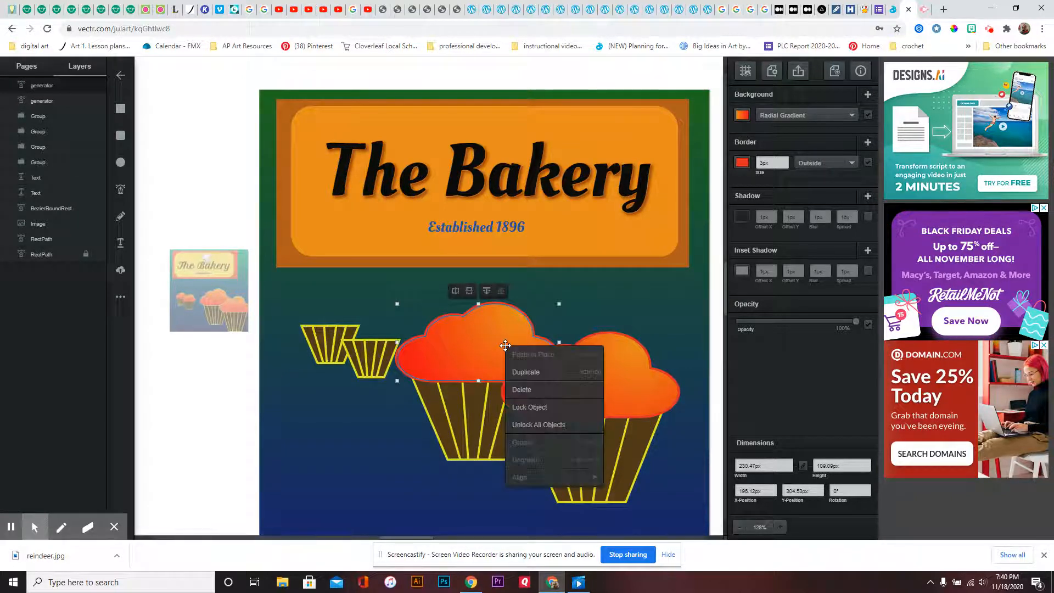
click(486, 291)
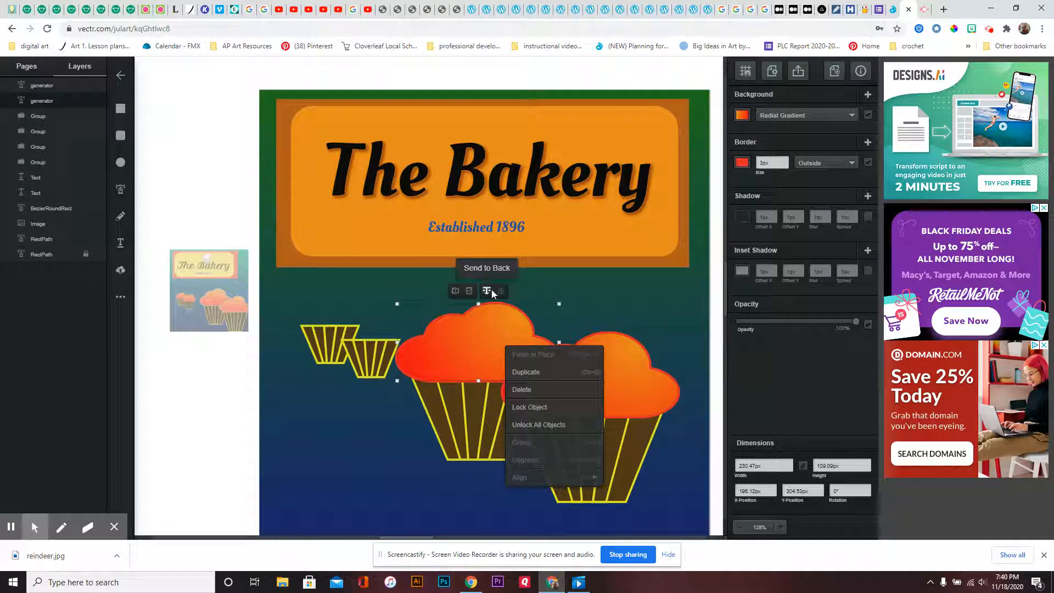
click(490, 292)
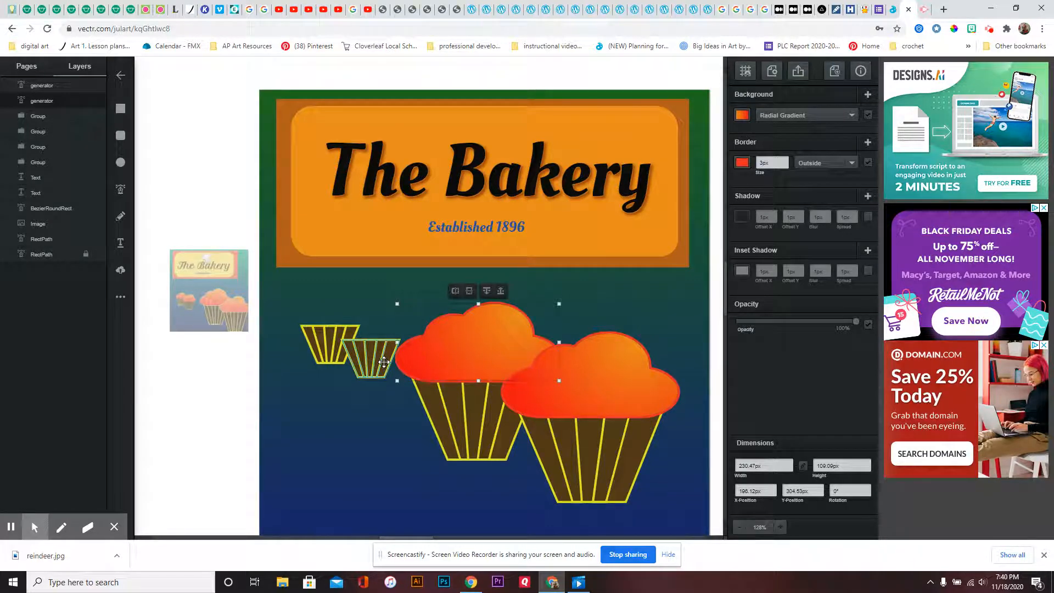
- Duplicate the frosting onto the front small wrapper, scale it to about 101 × 48 px and thin its border to 1 px
right_click(489, 347)
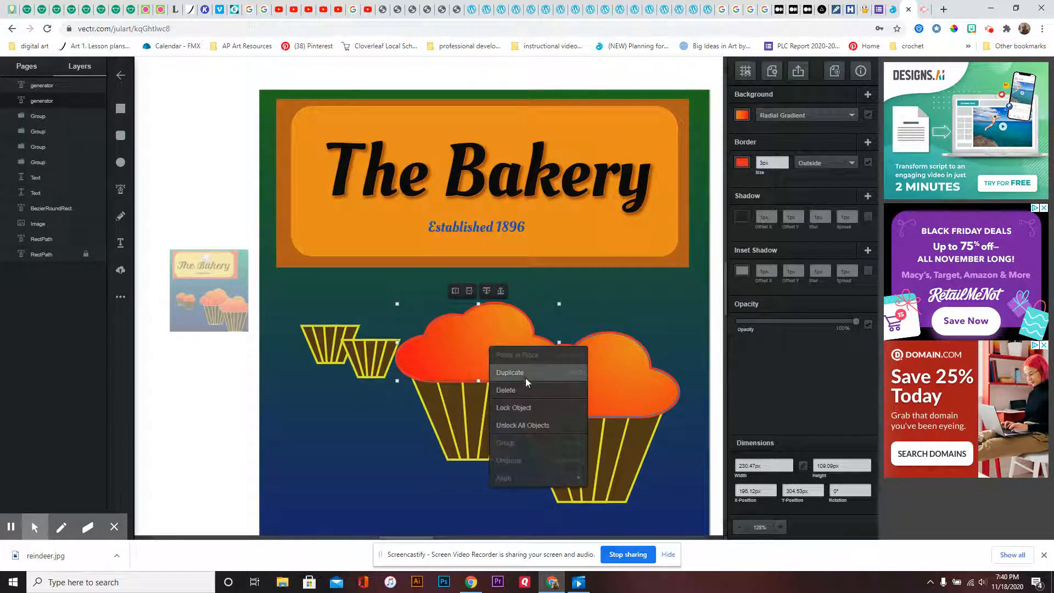
click(511, 372)
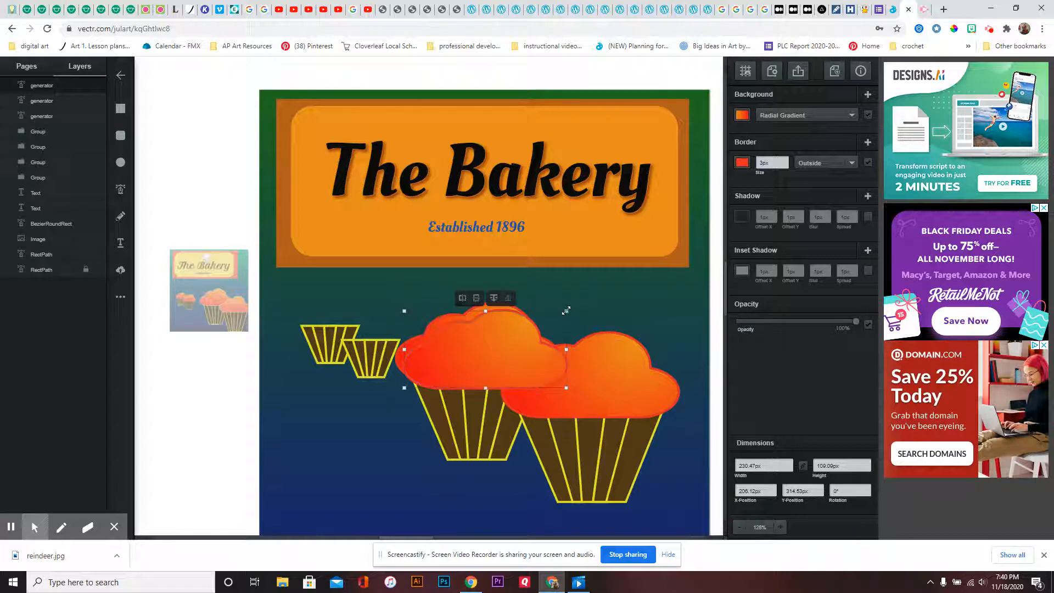
drag(567, 312, 406, 309)
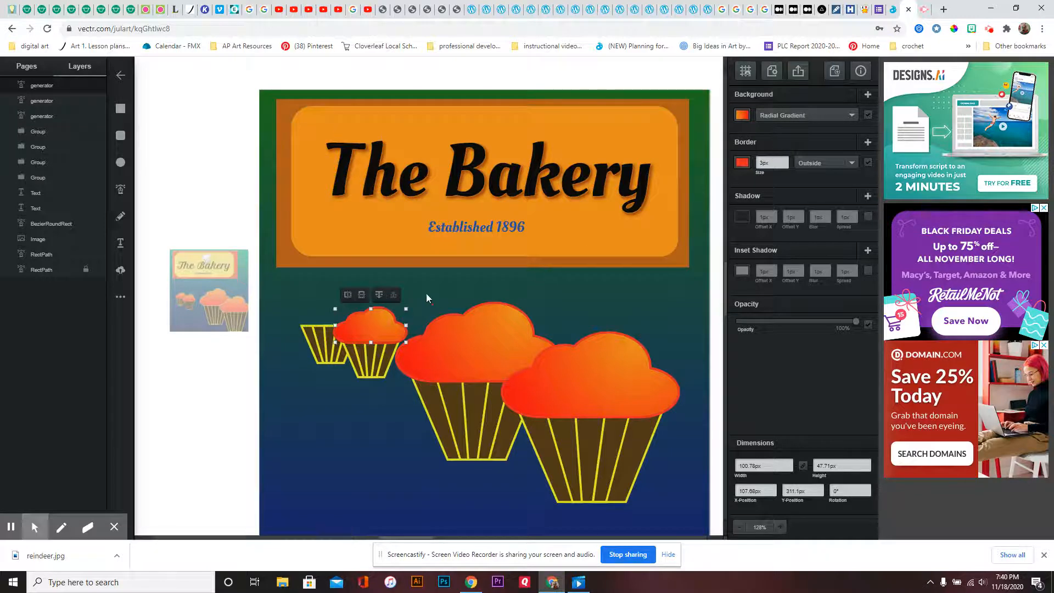
click(785, 166)
click(785, 166)
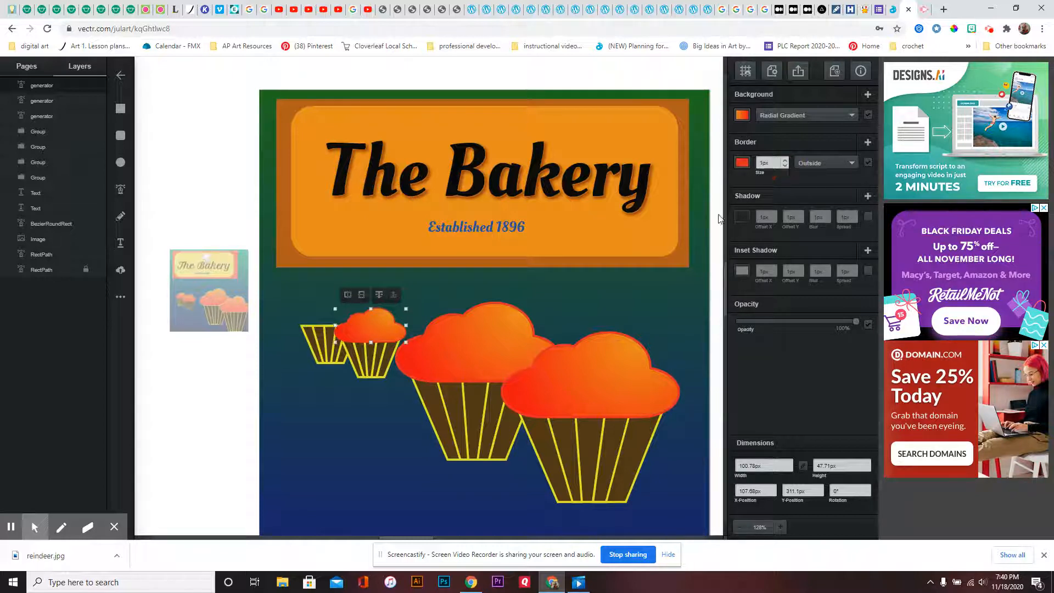
- Set the yellow borders of both small wrappers to 1 px
click(373, 366)
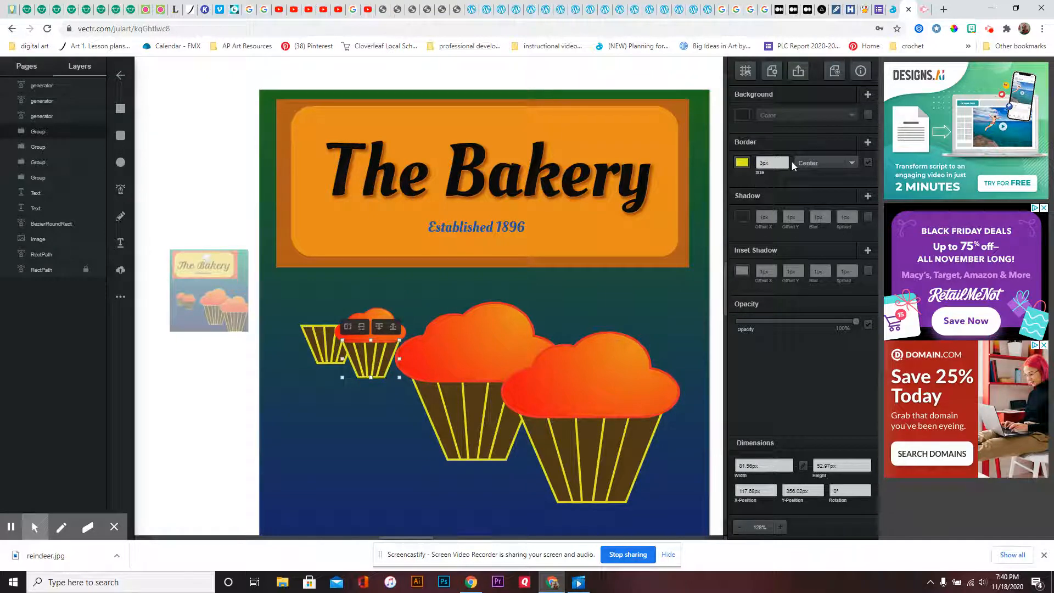
click(785, 165)
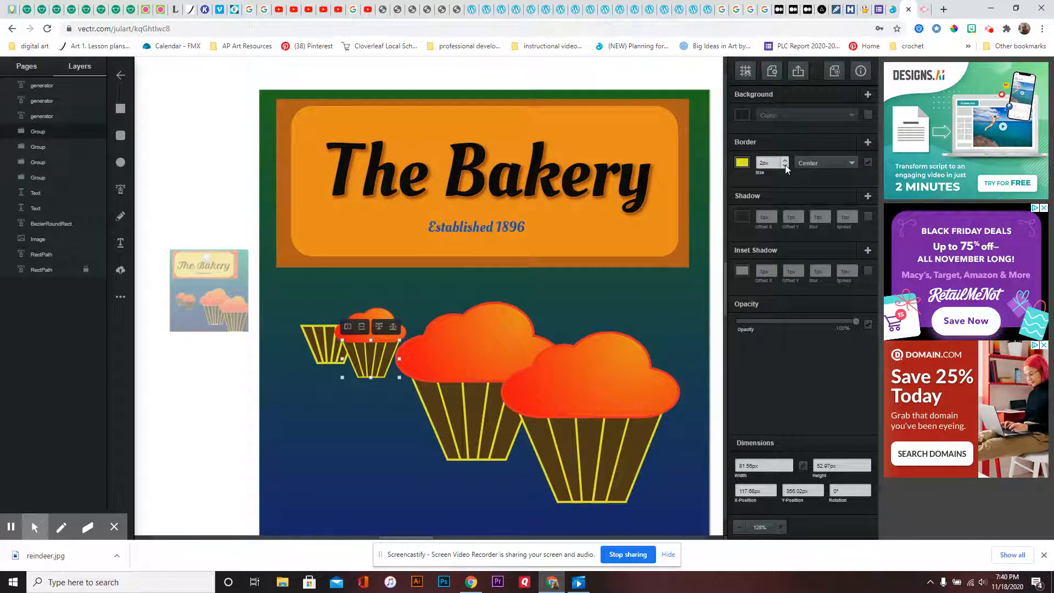
click(785, 164)
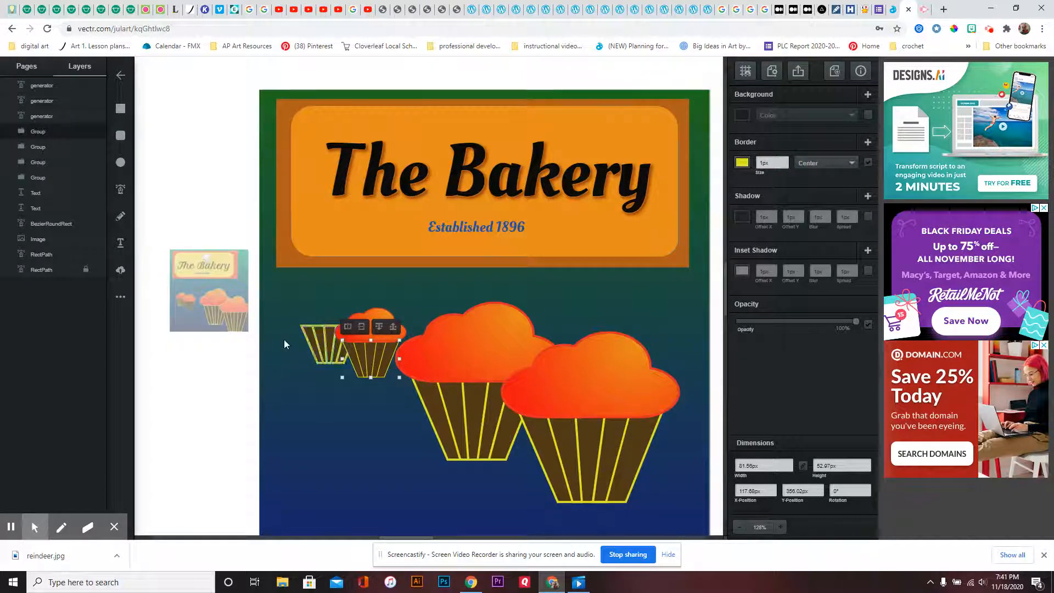
click(301, 340)
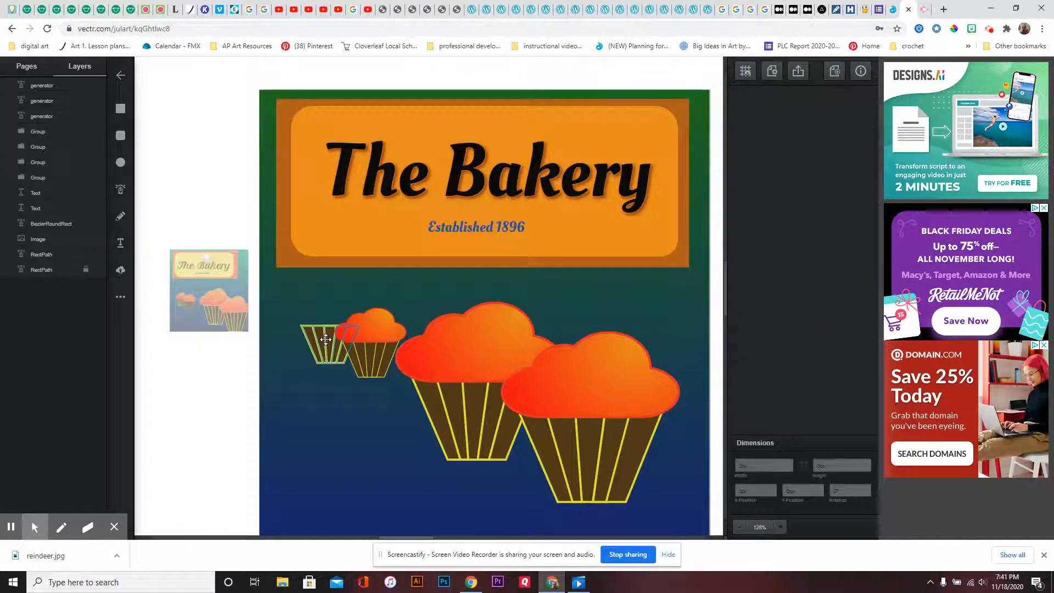
click(300, 340)
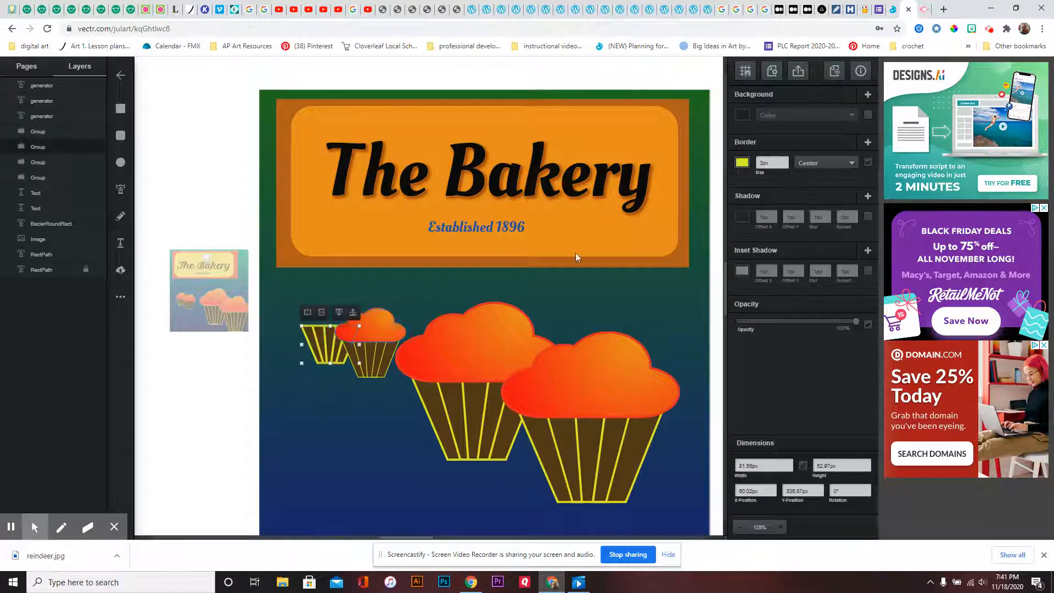
click(785, 165)
click(785, 164)
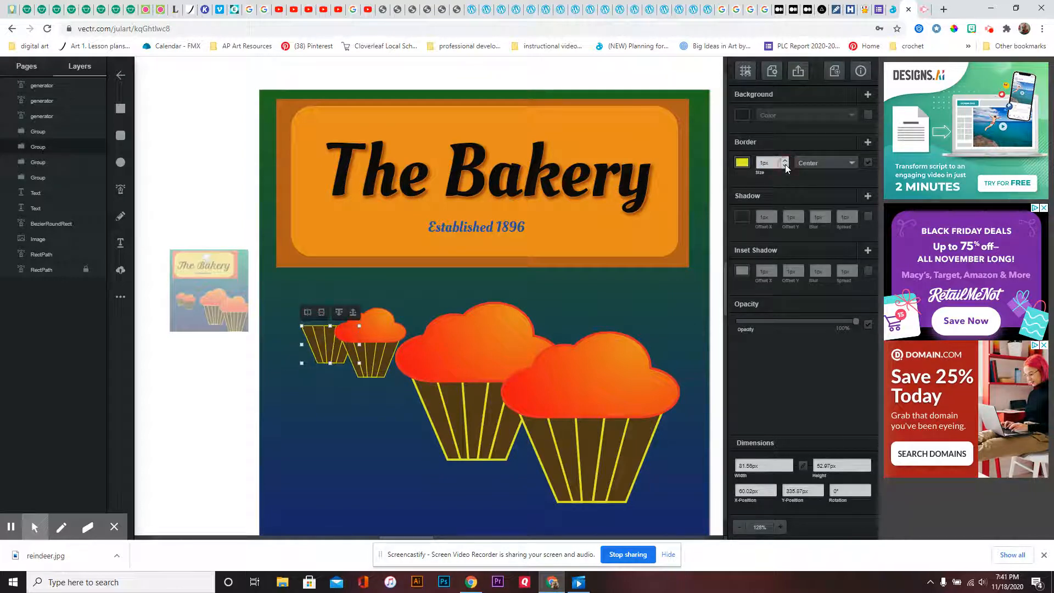
- Duplicate the small frosting onto the back small wrapper at about 89 × 42 px and send it behind the front one
click(376, 329)
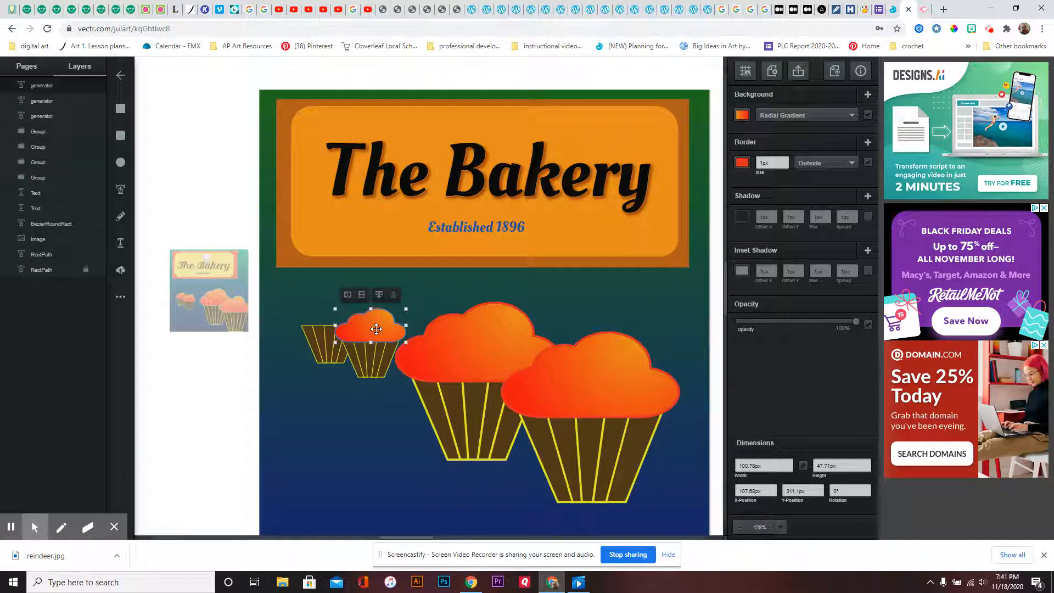
right_click(379, 339)
click(390, 357)
drag(374, 336, 355, 299)
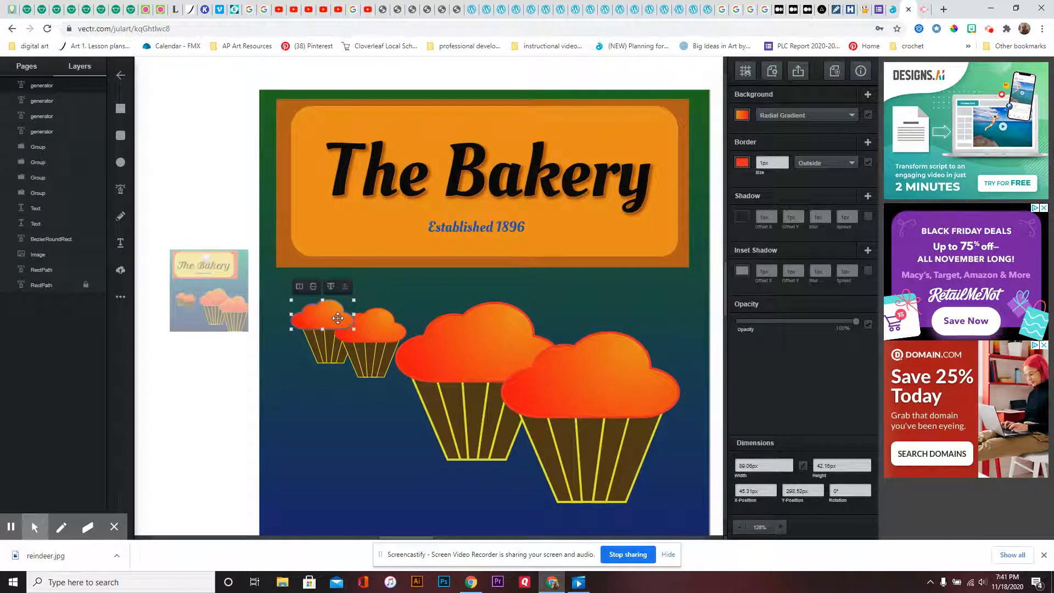
click(330, 285)
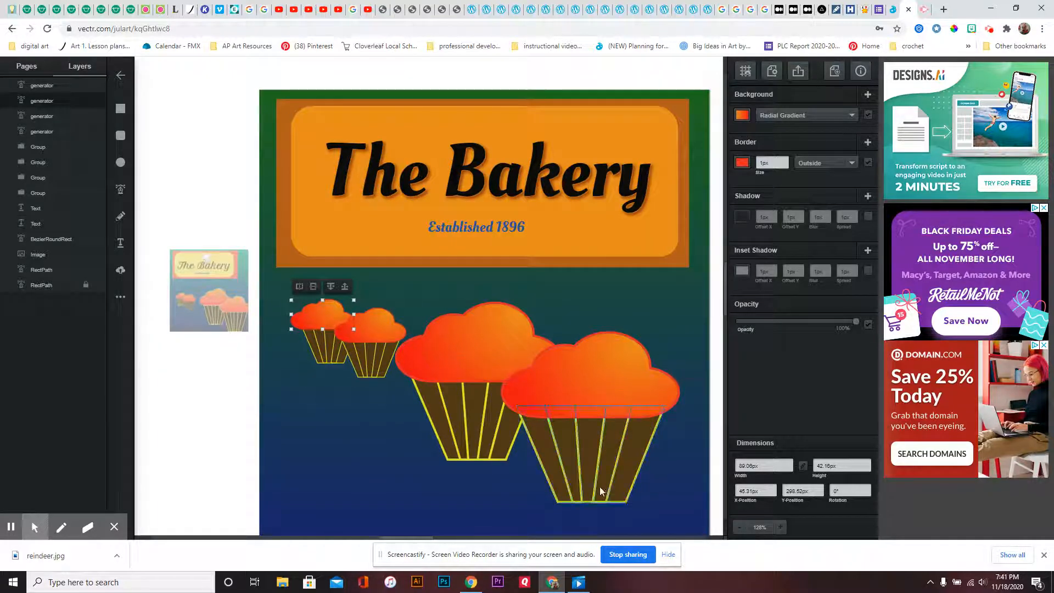
- Bring the reference image onto the poster below the small cupcakes for comparison, and return it beside the poster
drag(211, 266, 322, 422)
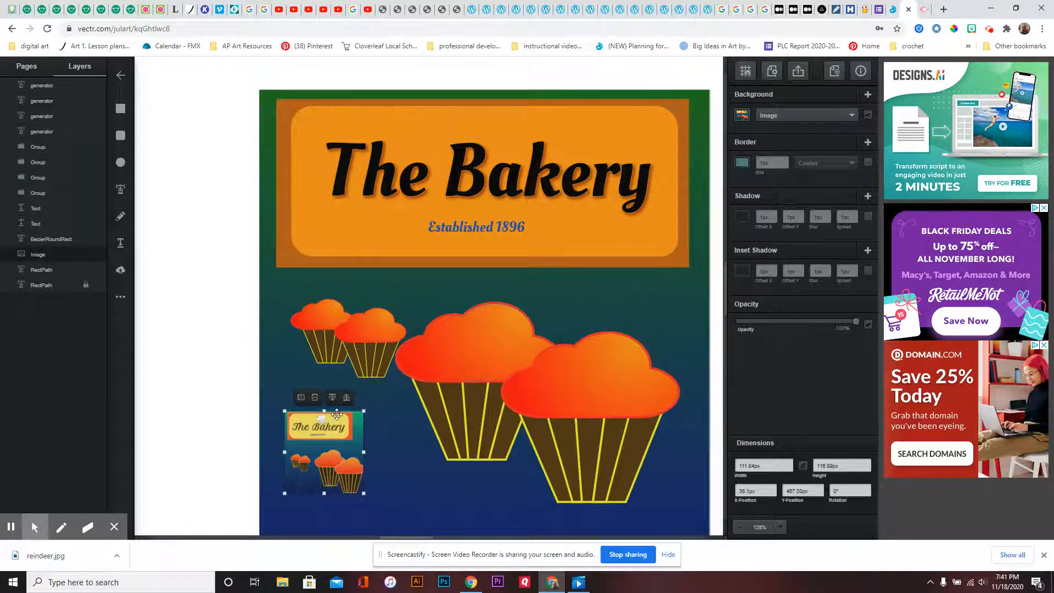
drag(327, 444, 212, 309)
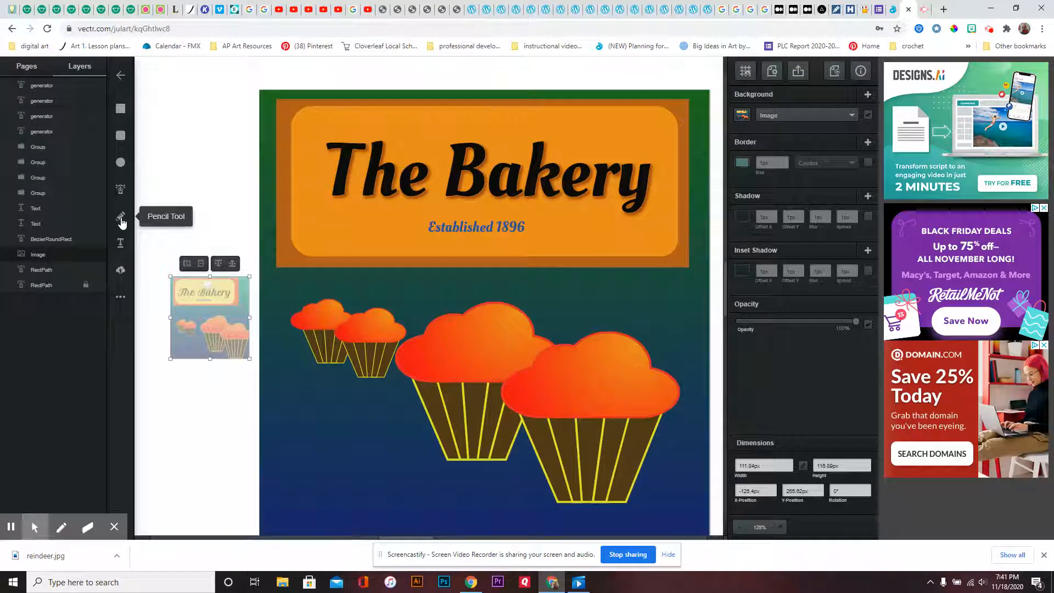
- Try drawing a curved frosting outline below the small cupcakes with the Pen tool
click(120, 192)
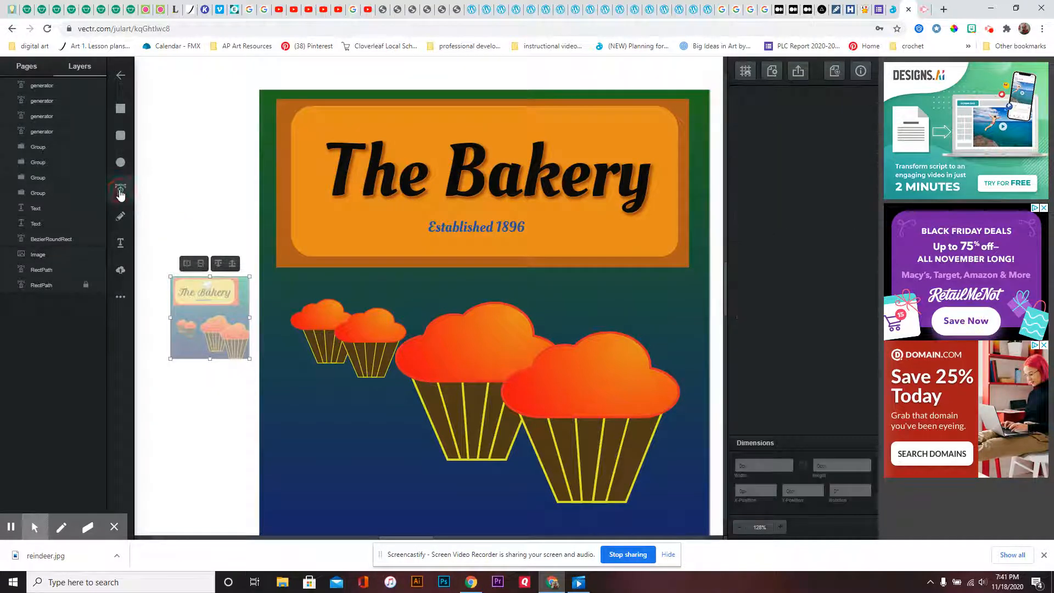
click(283, 428)
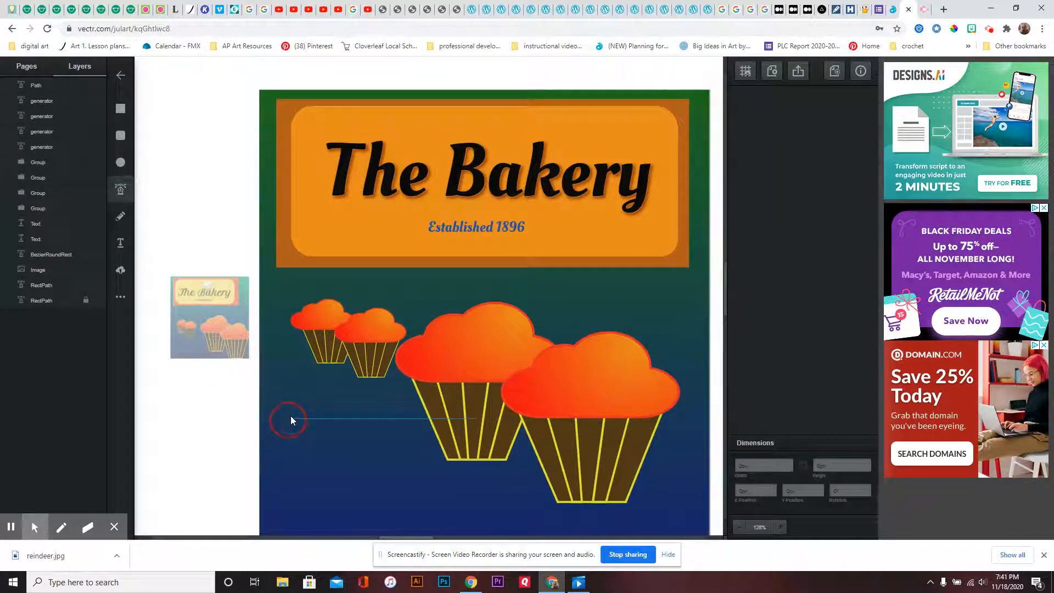
click(302, 405)
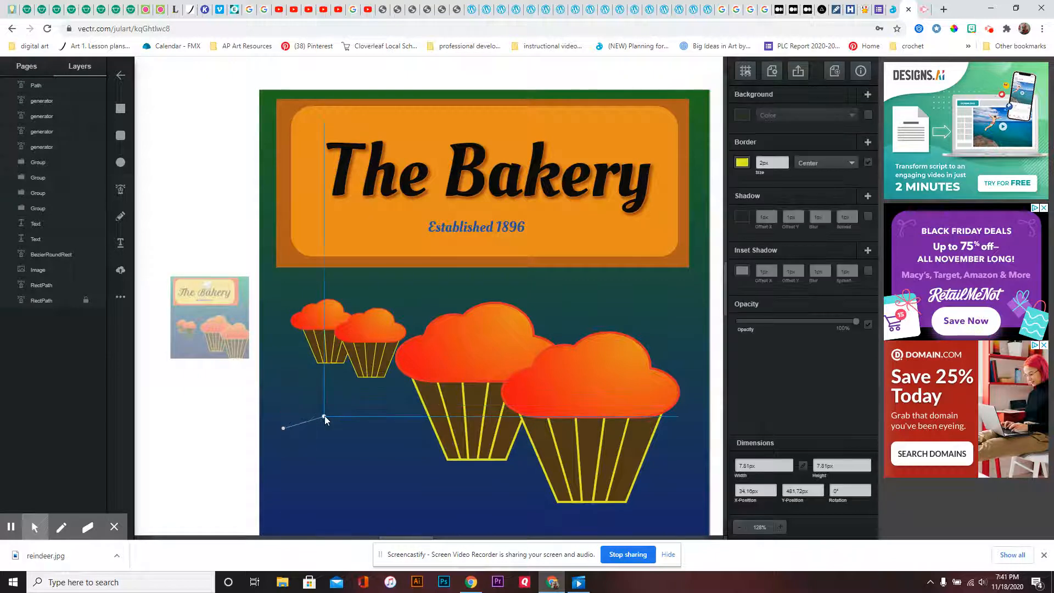
mouse_move(308, 407)
mouse_down()
mouse_move(318, 418)
mouse_move(310, 409)
mouse_up()
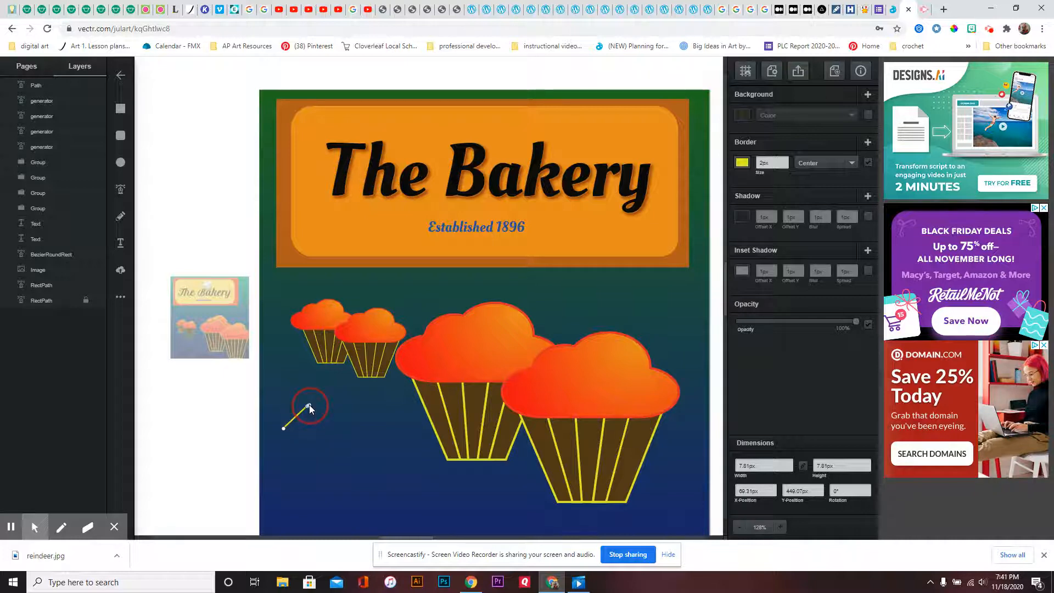
drag(313, 408, 348, 426)
drag(352, 383, 328, 382)
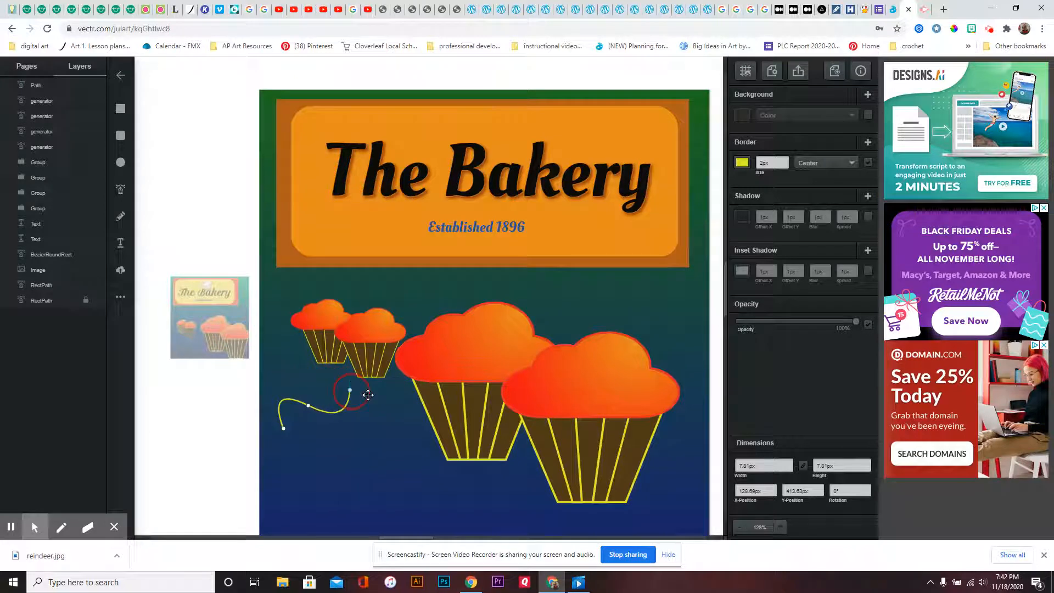
click(386, 446)
drag(375, 452, 314, 435)
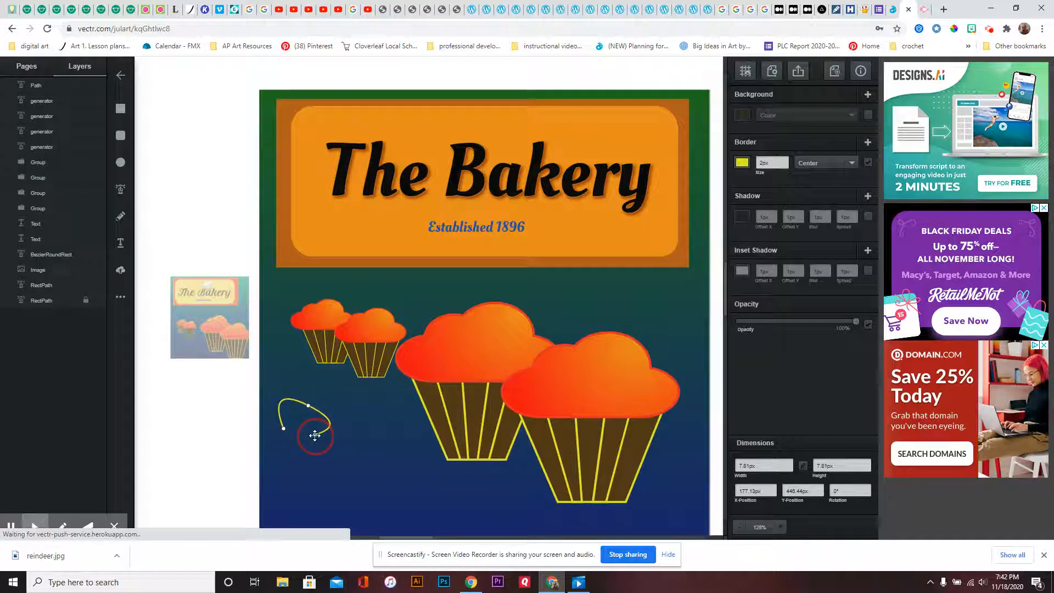
- Widen the drawn outline by adjusting its middle point, and close it by joining its end to its start
click(308, 406)
drag(307, 406, 383, 406)
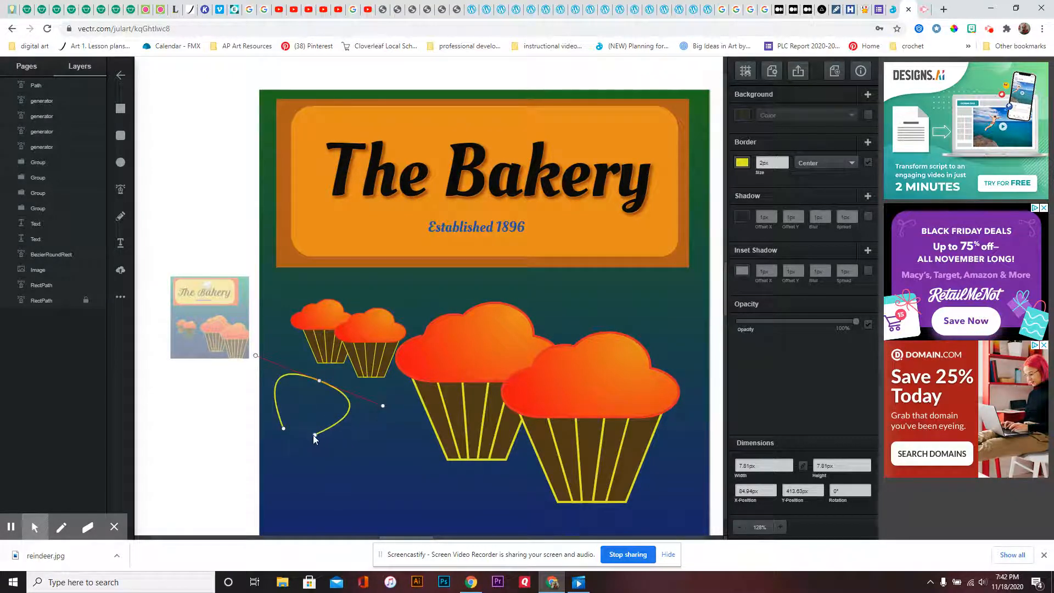
drag(314, 437, 283, 429)
- Add points along the closed outline and pull them inward to shape two frosting lobes
click(288, 427)
click(330, 384)
click(327, 415)
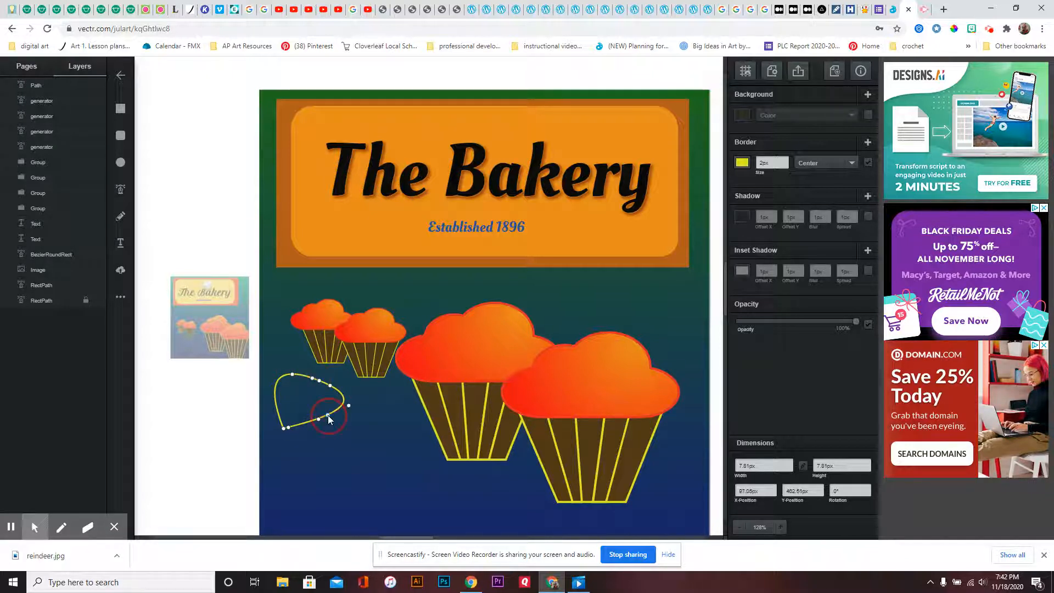
drag(318, 381, 291, 398)
click(342, 396)
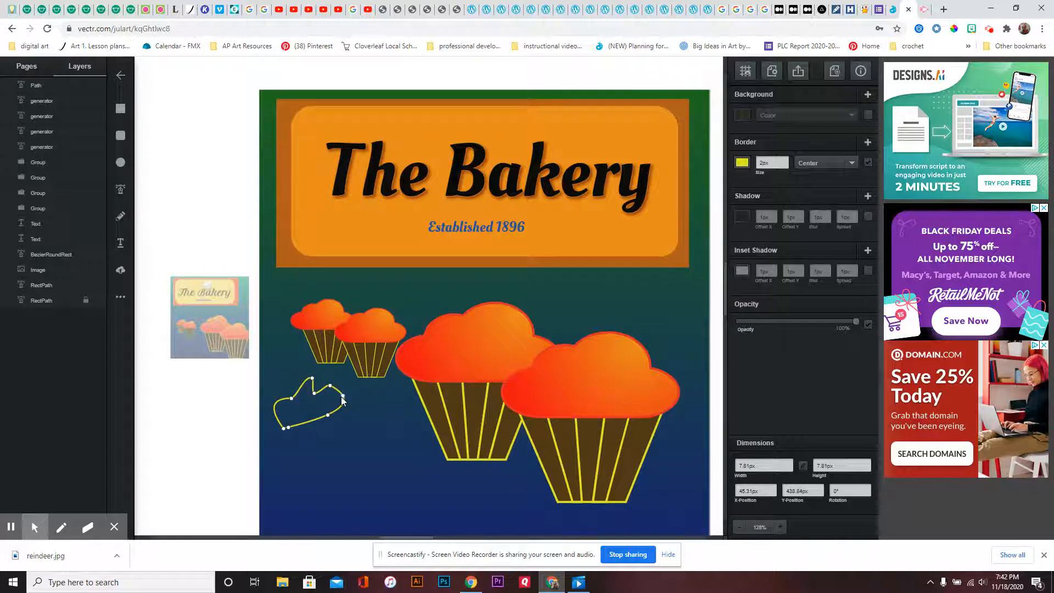
drag(342, 401, 307, 413)
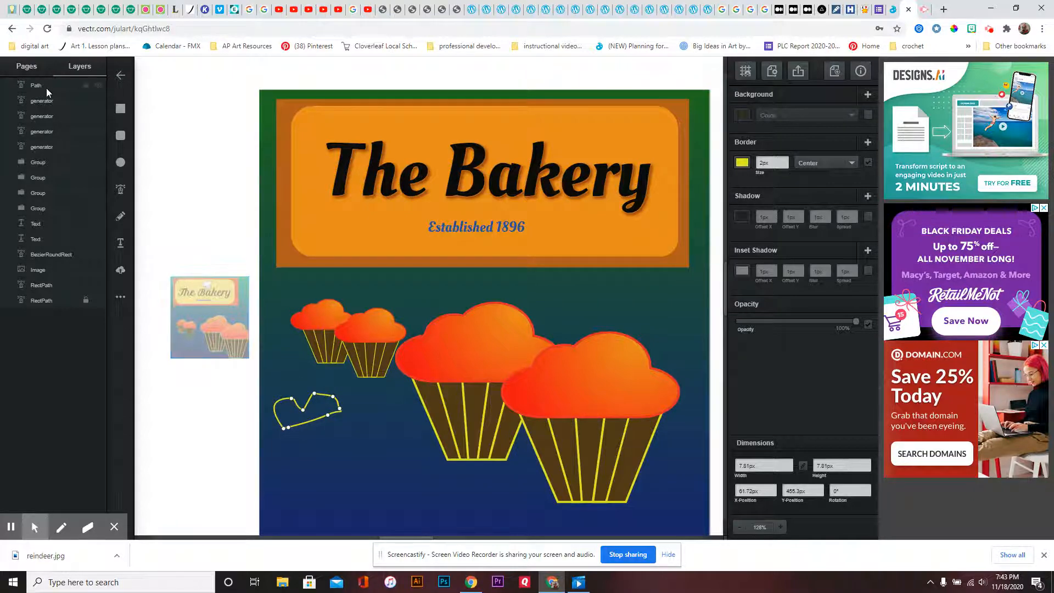
- Delete the hand-drawn frosting outline below the small cupcakes
drag(48, 85, 79, 90)
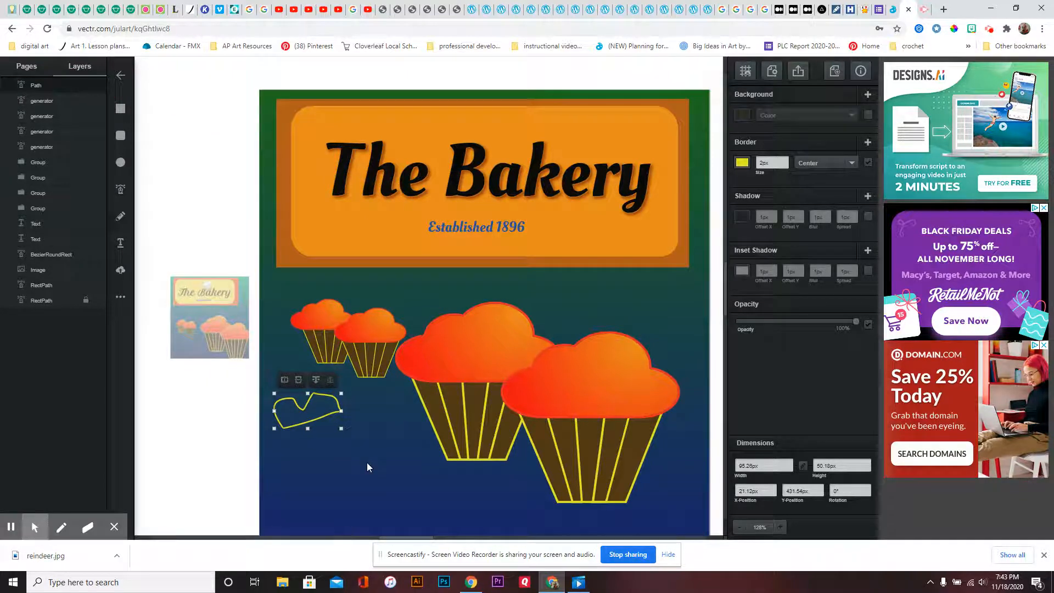
right_click(318, 410)
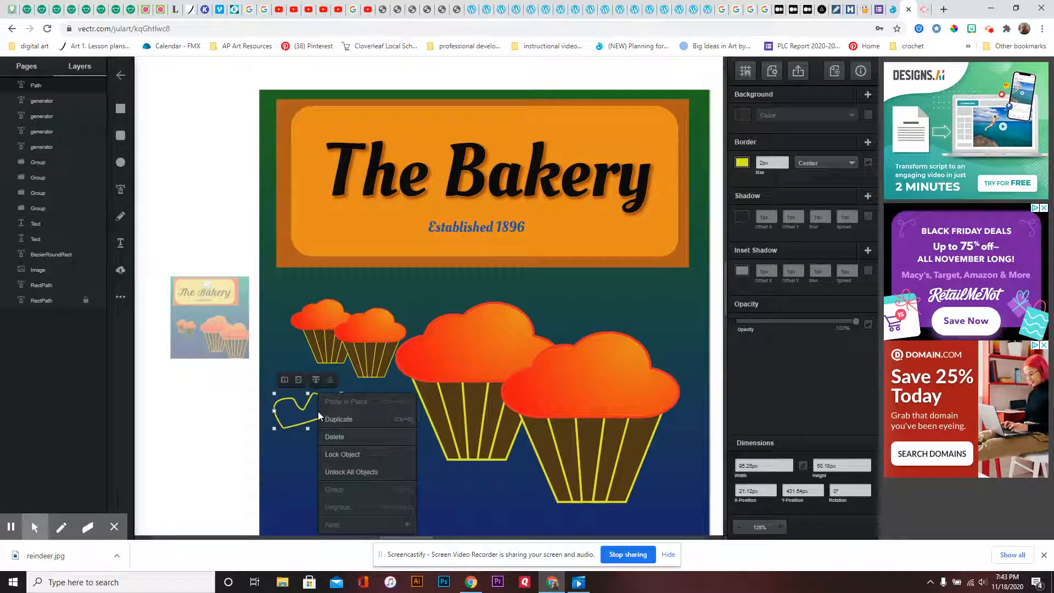
click(331, 437)
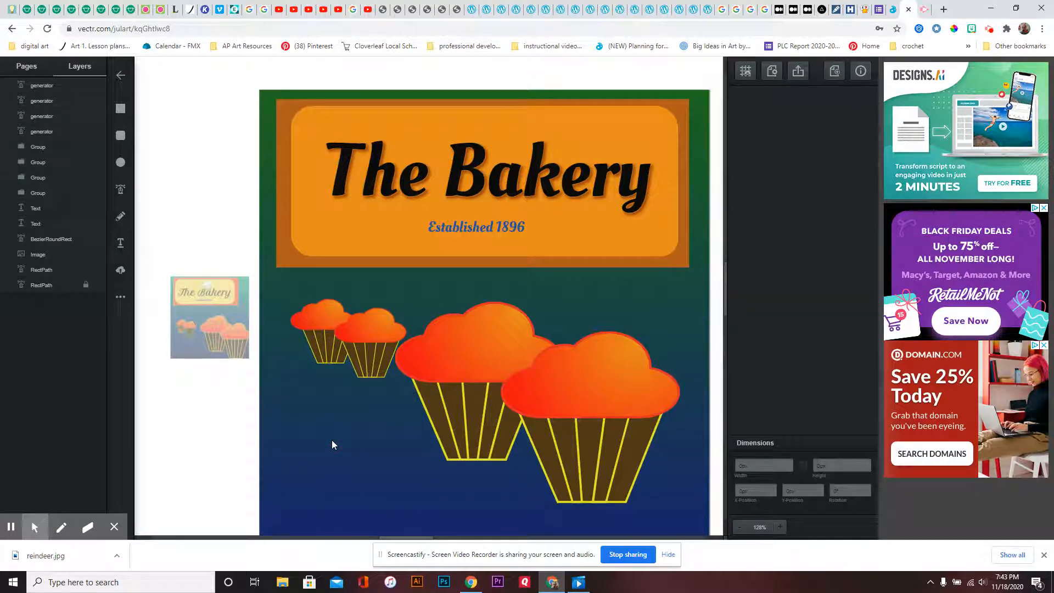
- Draw a closed freehand cloud outline with three lobes, about 113 by 63 px, below the small cupcakes
click(121, 216)
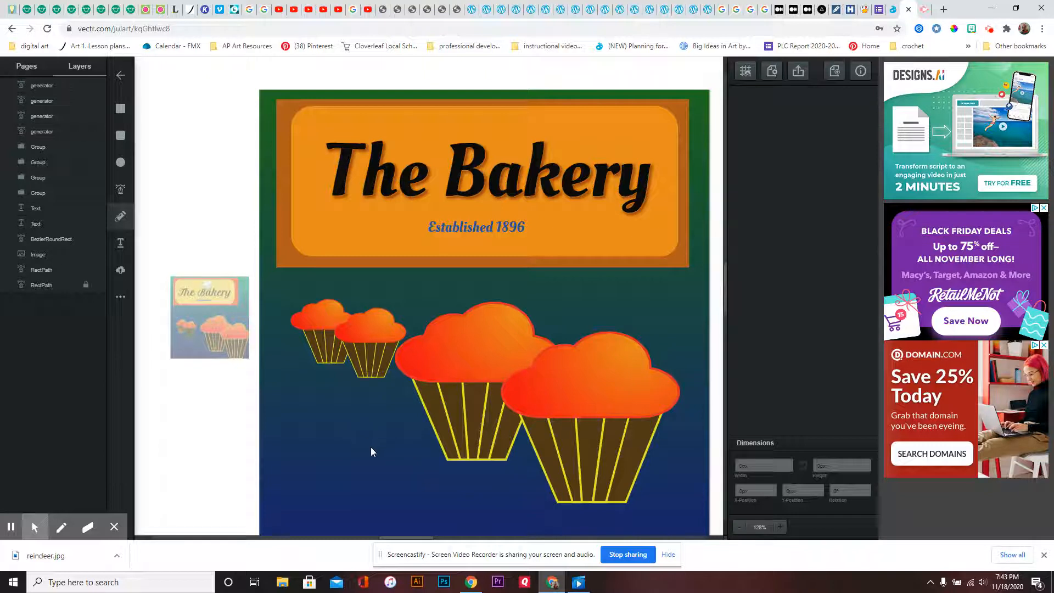
click(291, 437)
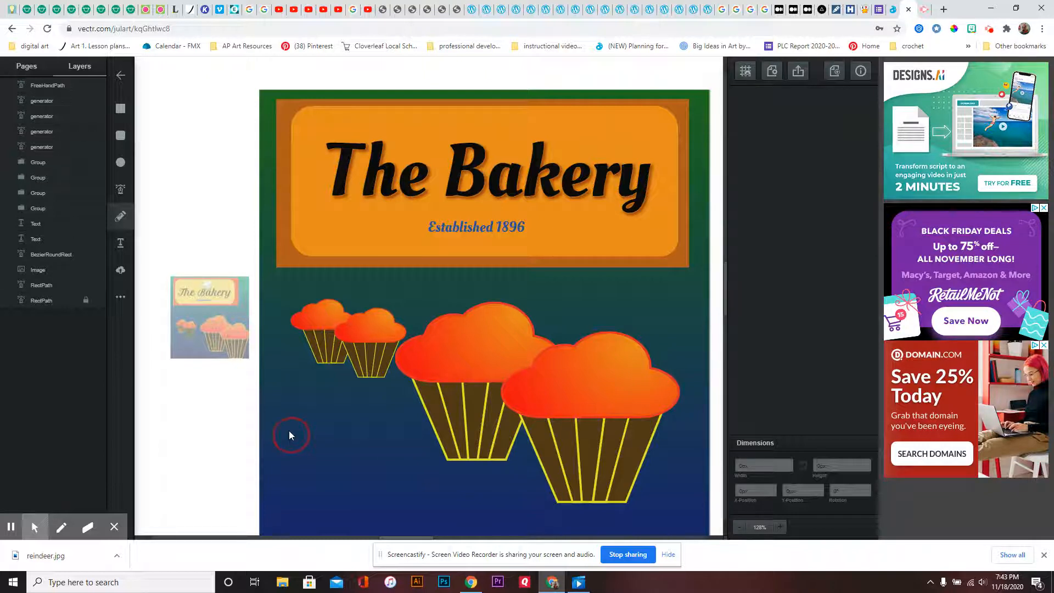
drag(291, 417, 302, 414)
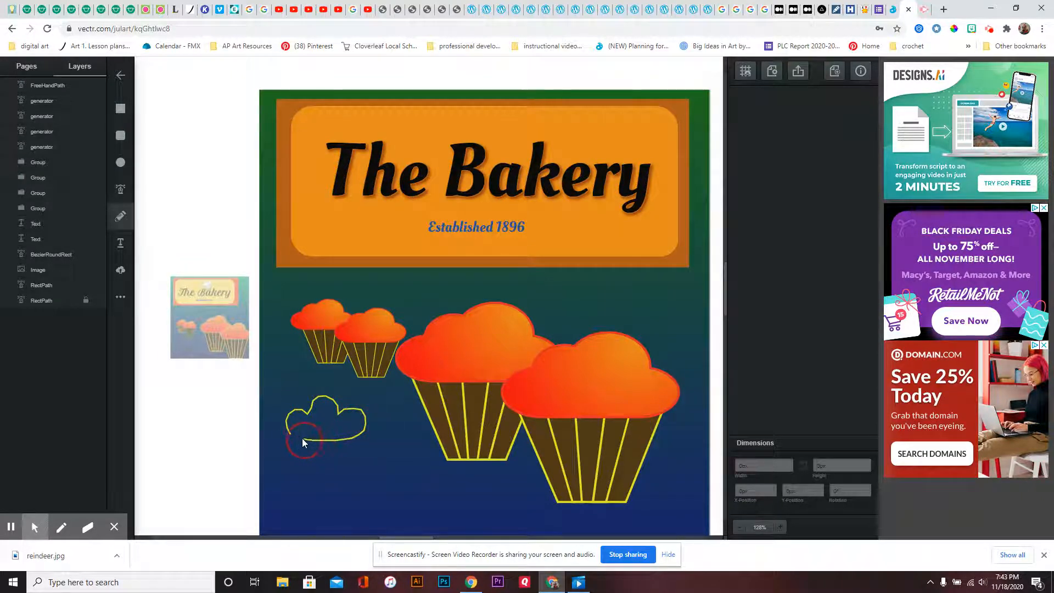
drag(294, 436, 291, 433)
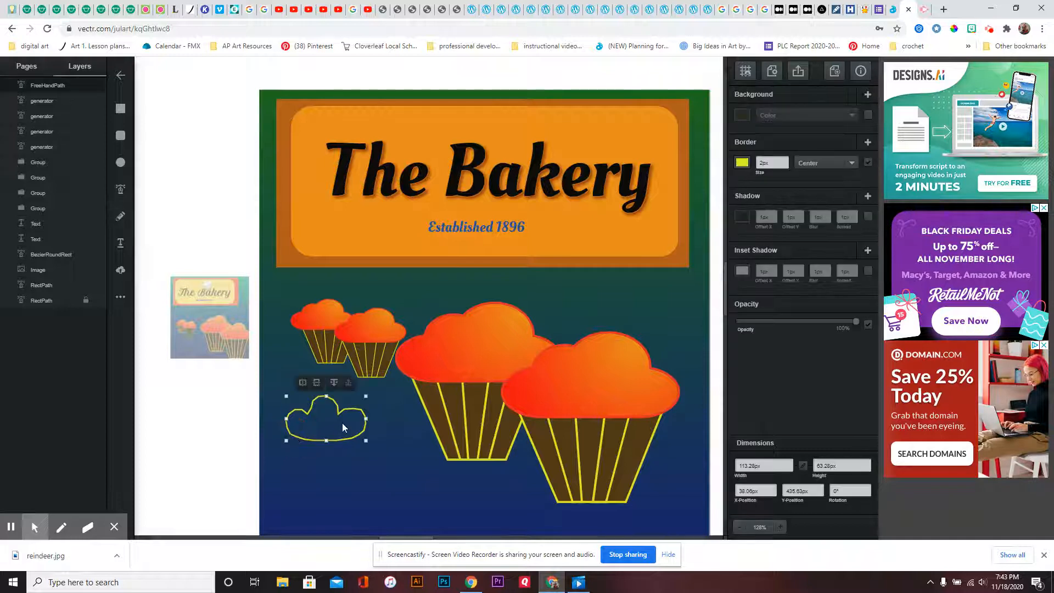
- Give the freehand cloud shape a white fill and a black border
click(742, 116)
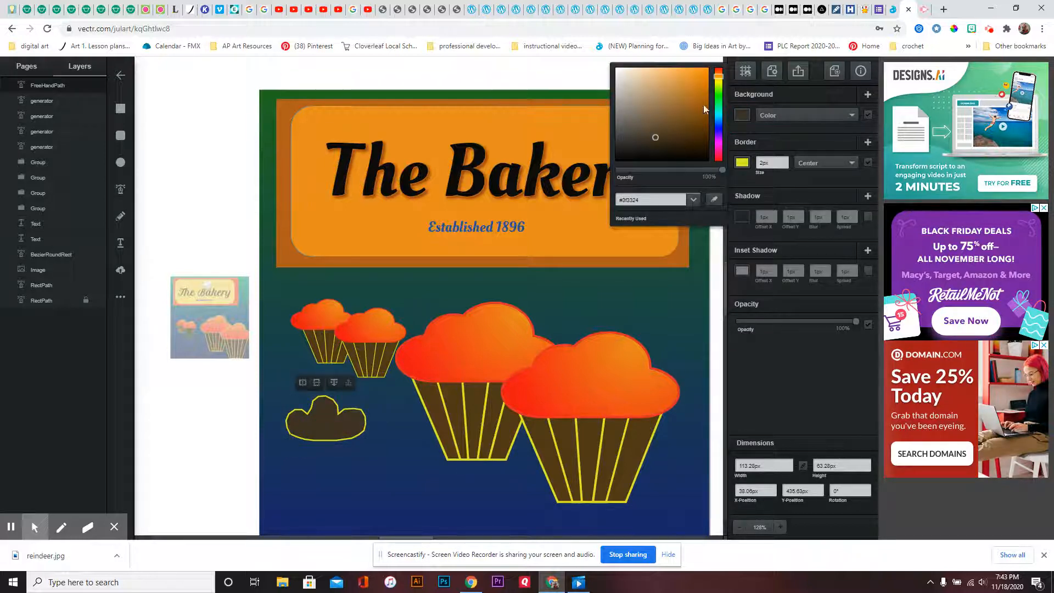
click(616, 71)
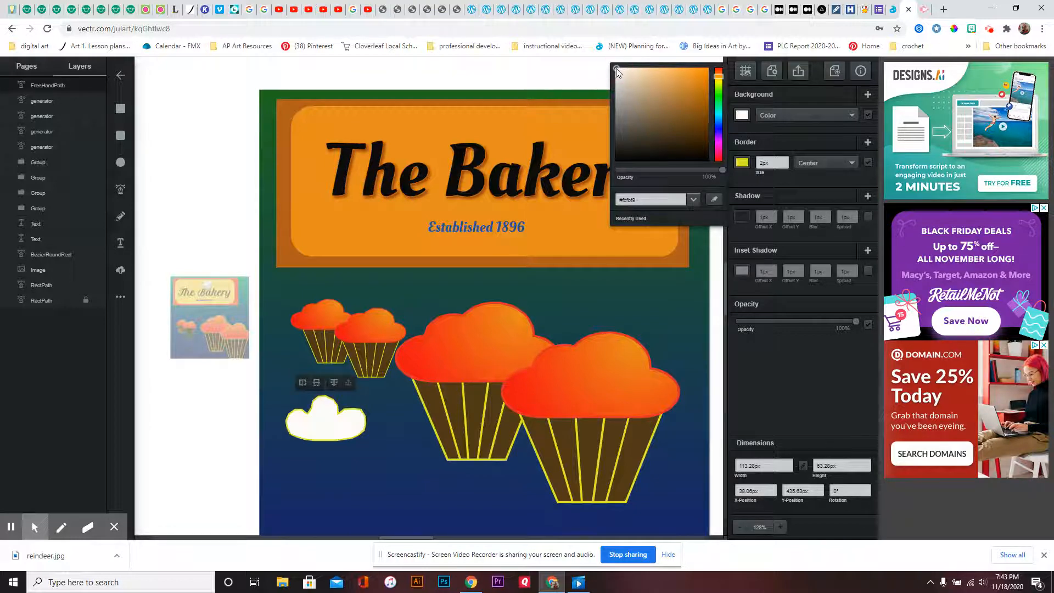
click(742, 164)
click(623, 177)
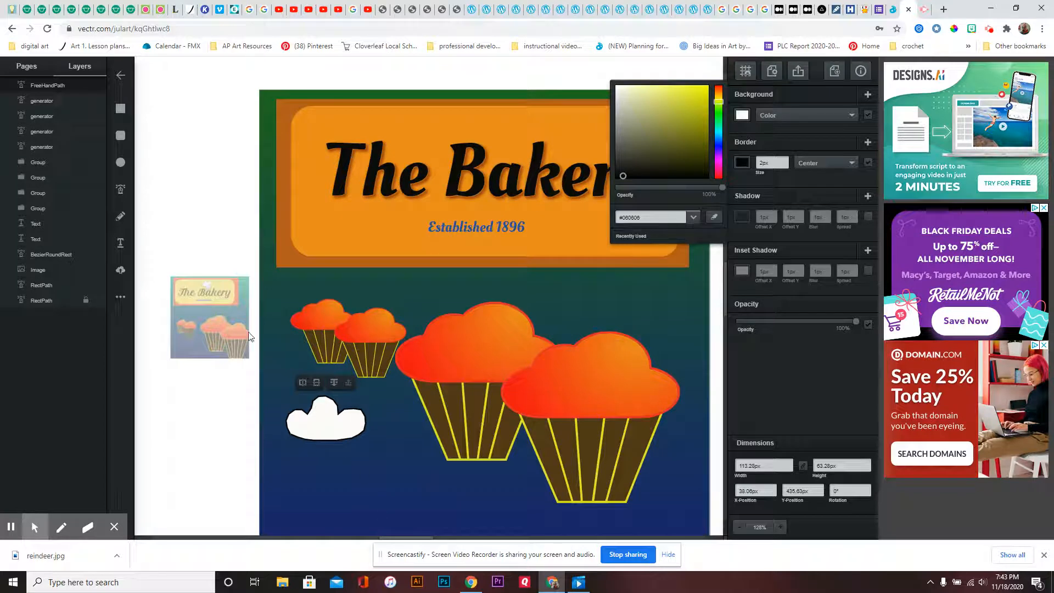
- Draw a rectangle about 69 by 63 px overlapping the cloud's lower edge and unite both shapes into one chef hat
click(121, 109)
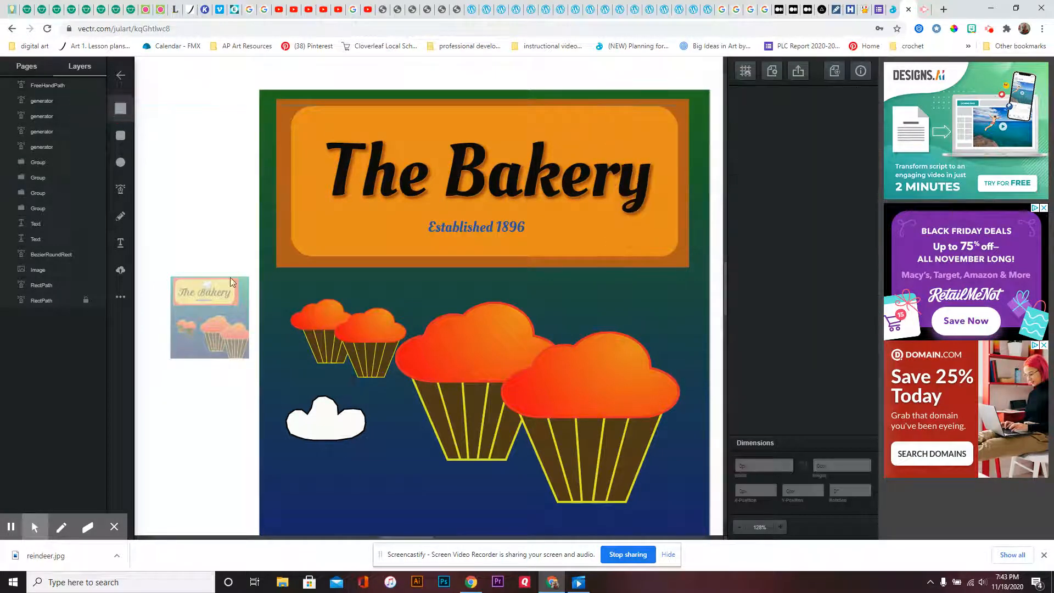
mouse_move(302, 433)
mouse_down()
mouse_move(377, 494)
mouse_move(347, 489)
mouse_move(359, 480)
mouse_move(350, 476)
mouse_up()
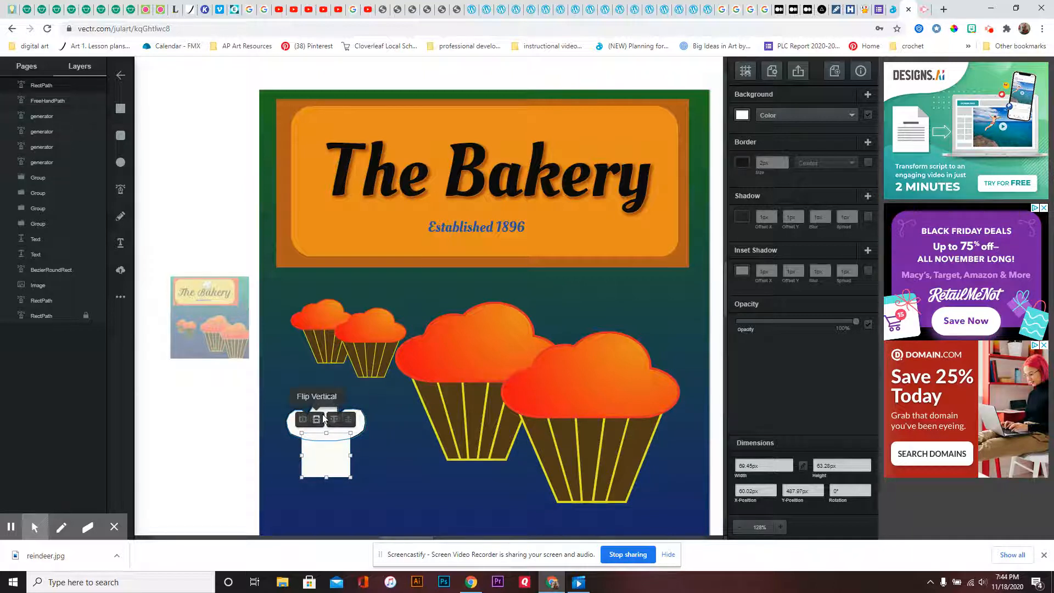
shift+click(324, 407)
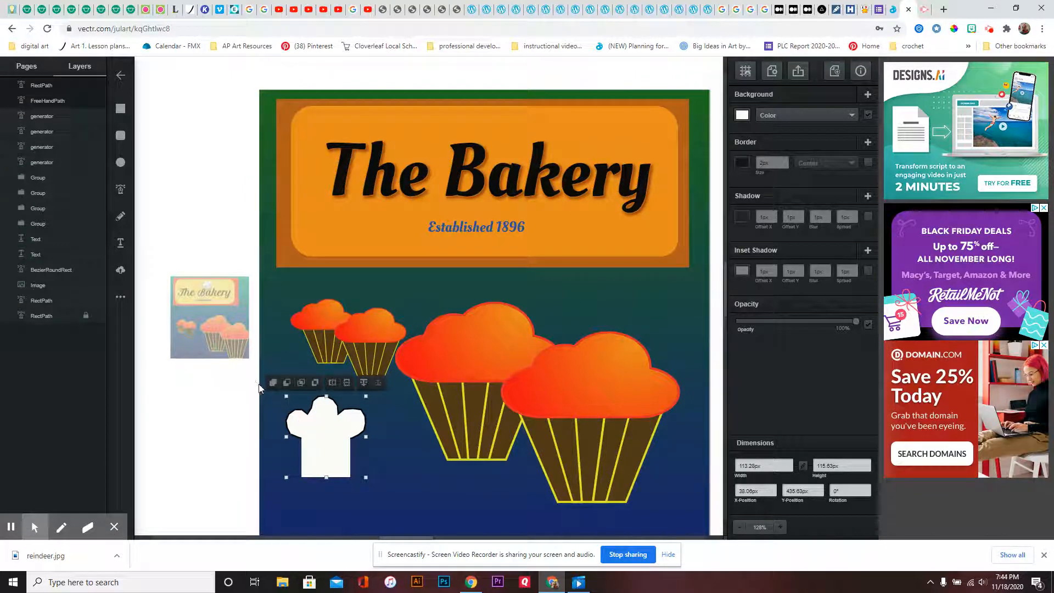
click(273, 382)
click(286, 383)
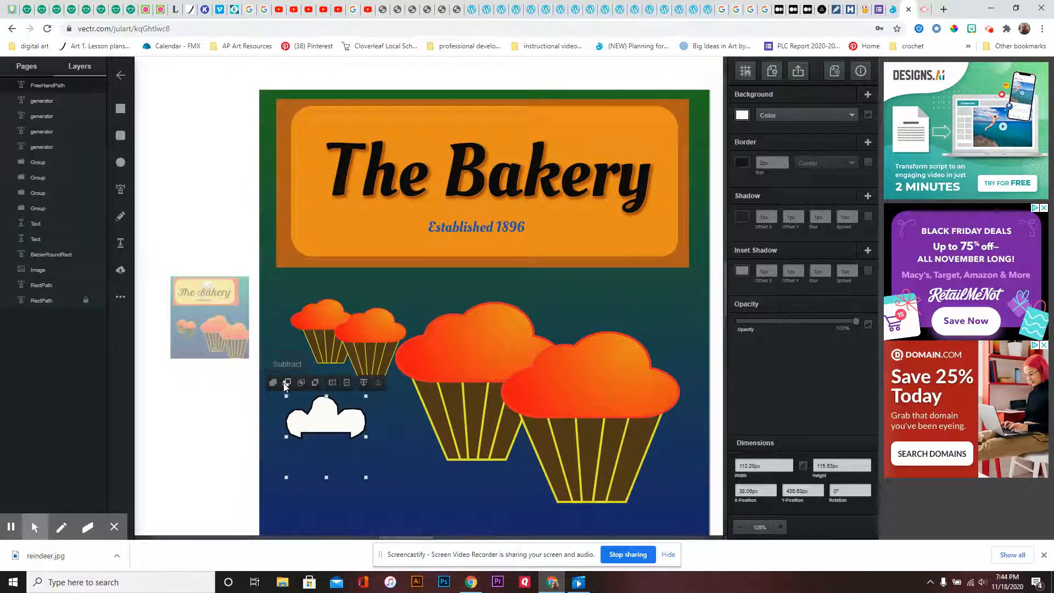
click(299, 384)
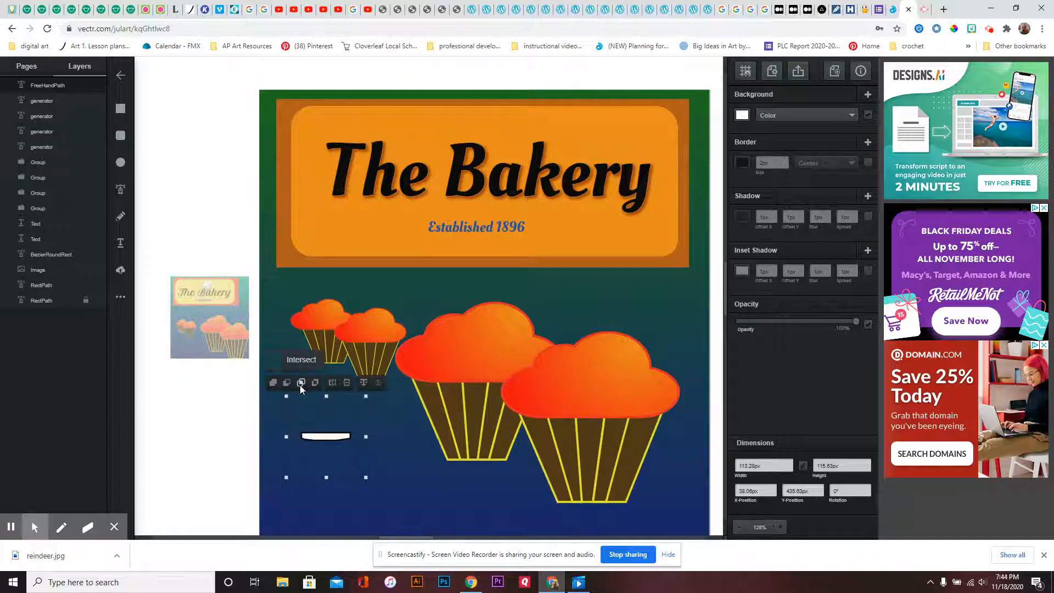
click(315, 383)
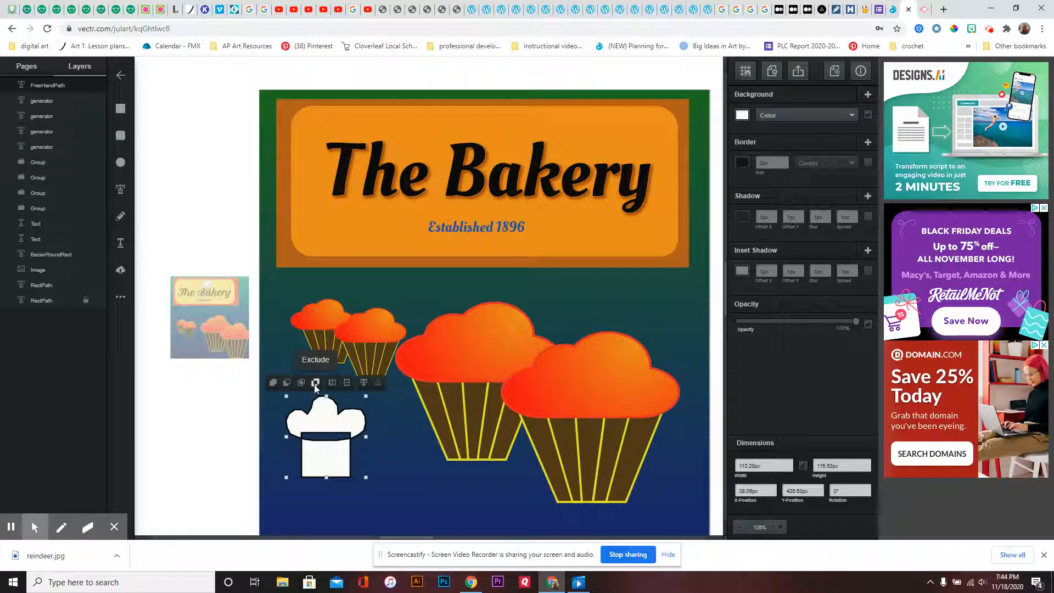
click(273, 382)
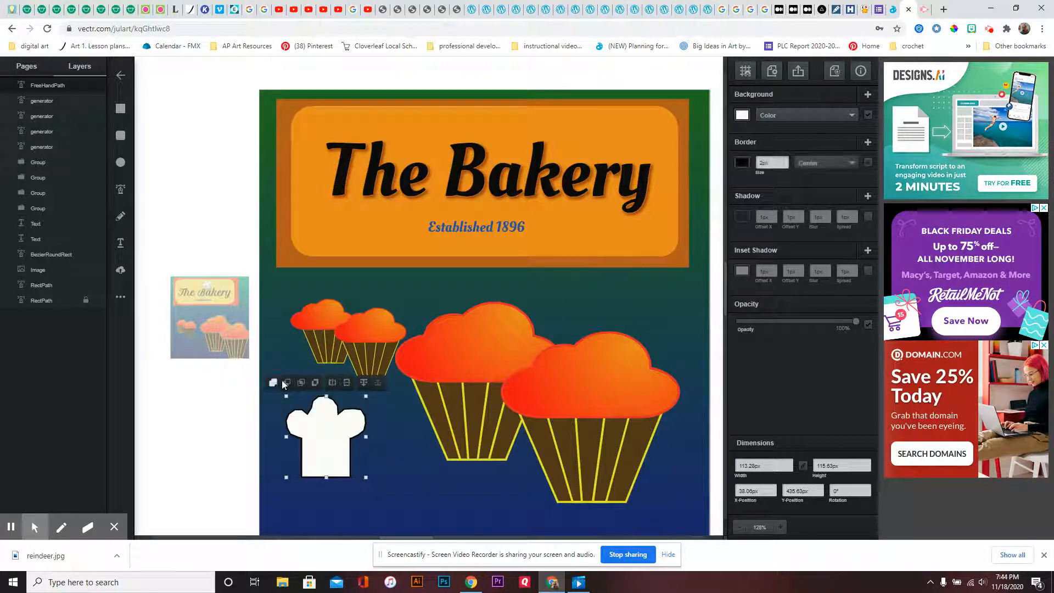
click(317, 383)
click(317, 383)
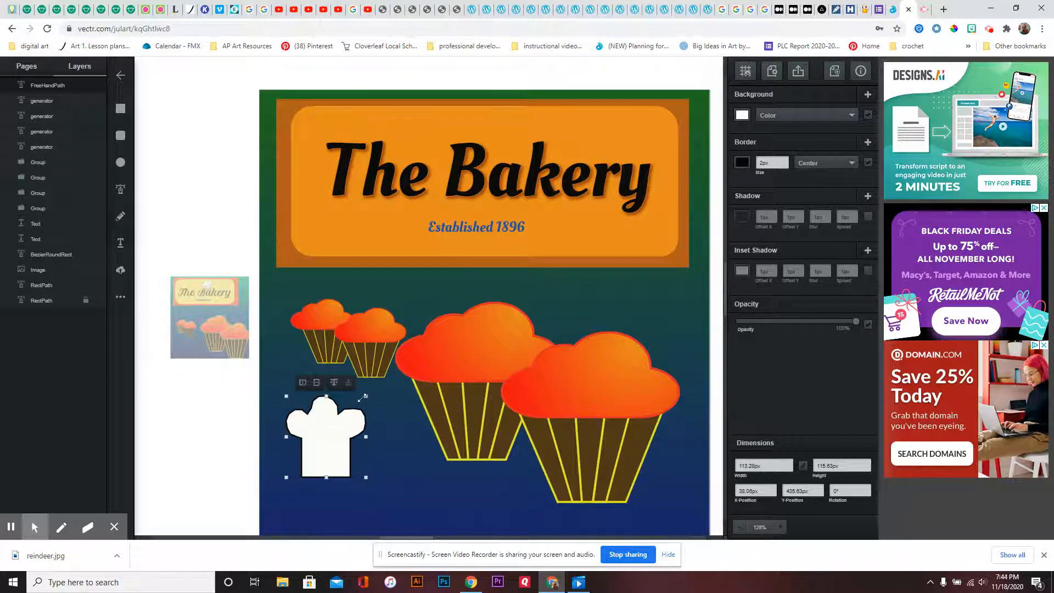
- Shrink the chef hat to about 58 by 48 px, place it above the word "Bakery" on the sign, and tilt it clockwise
drag(365, 395, 350, 418)
drag(322, 455, 511, 134)
drag(540, 97, 508, 152)
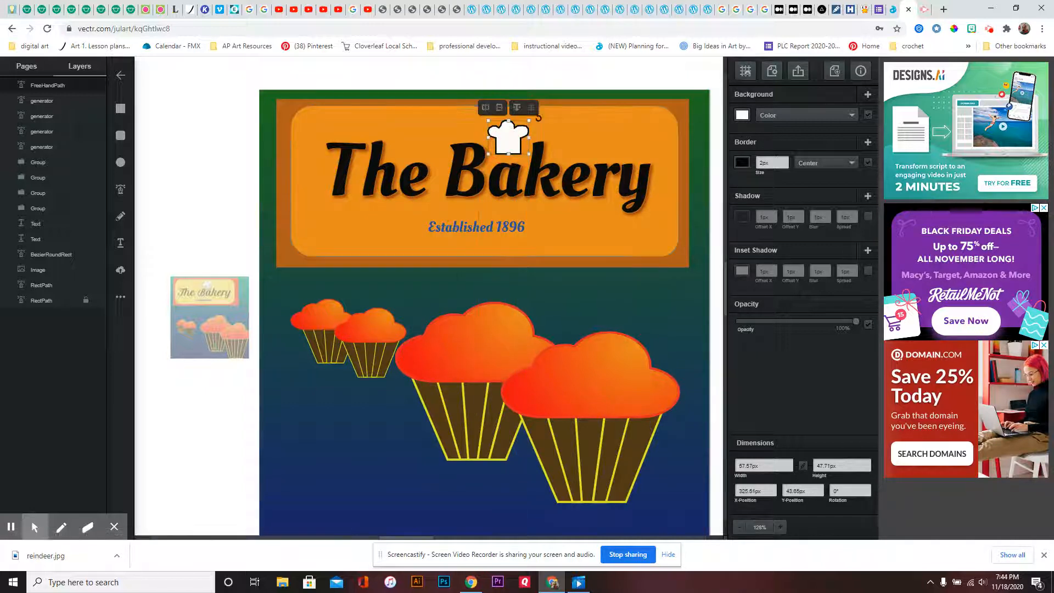
drag(538, 117, 517, 135)
click(550, 124)
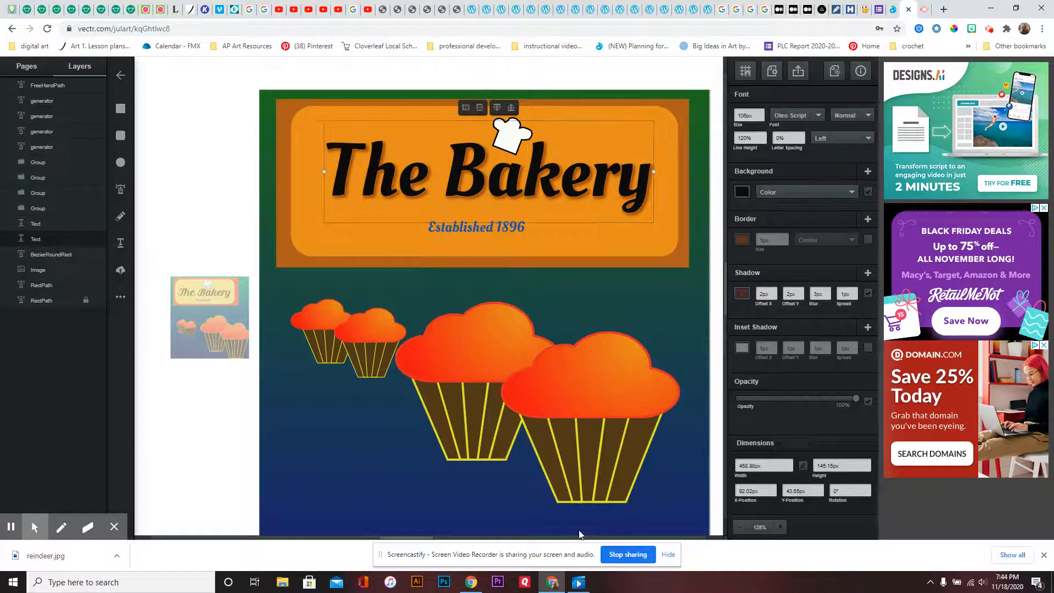
- Add a small text credit in the poster's lower-left corner reading "Created By" followed by the creator's full name
click(119, 246)
click(280, 516)
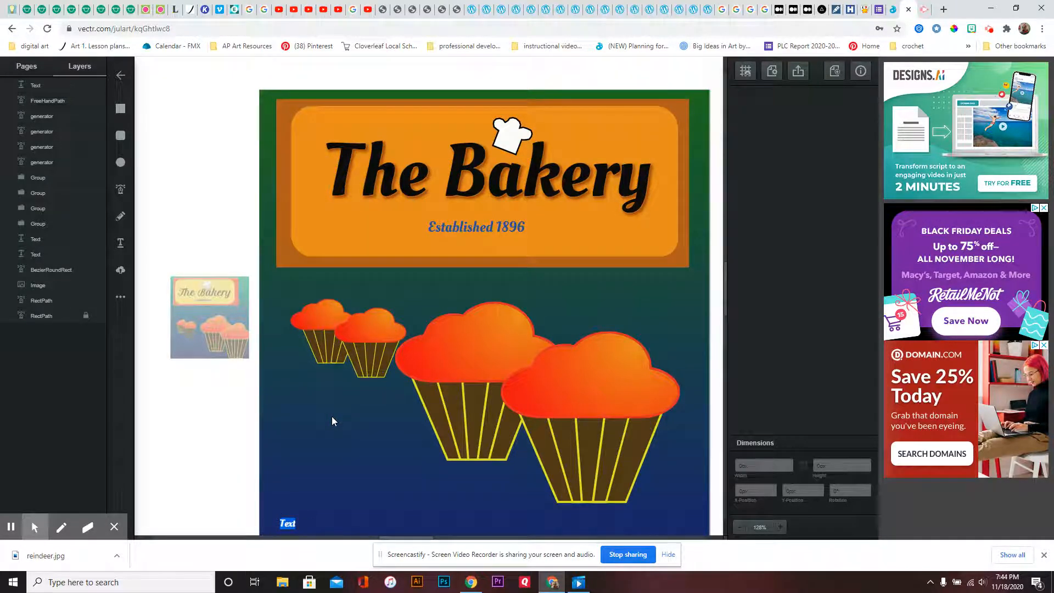
text(Created By)
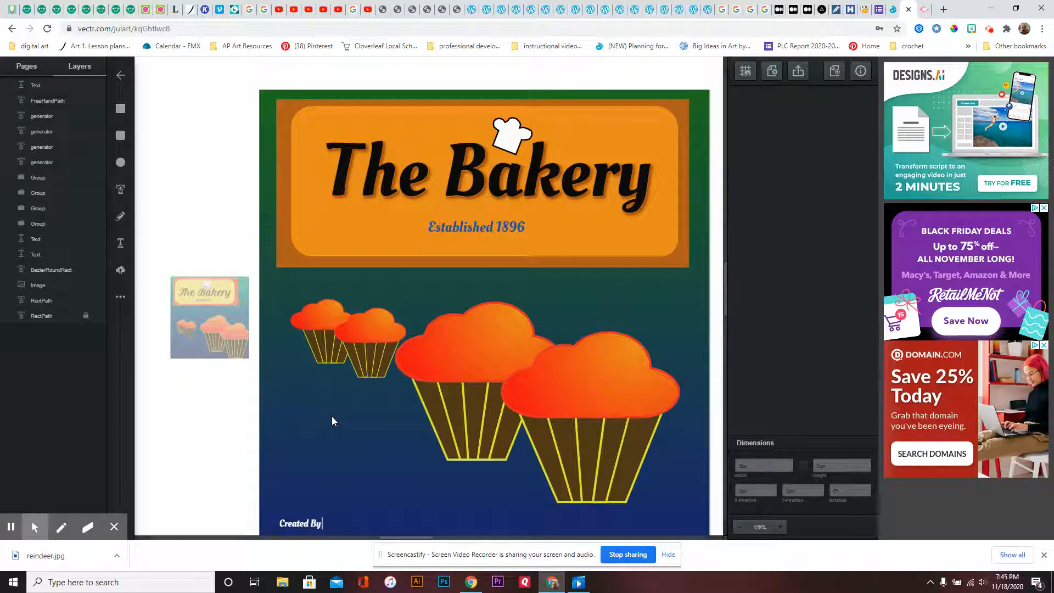
text( Julie Krueger)
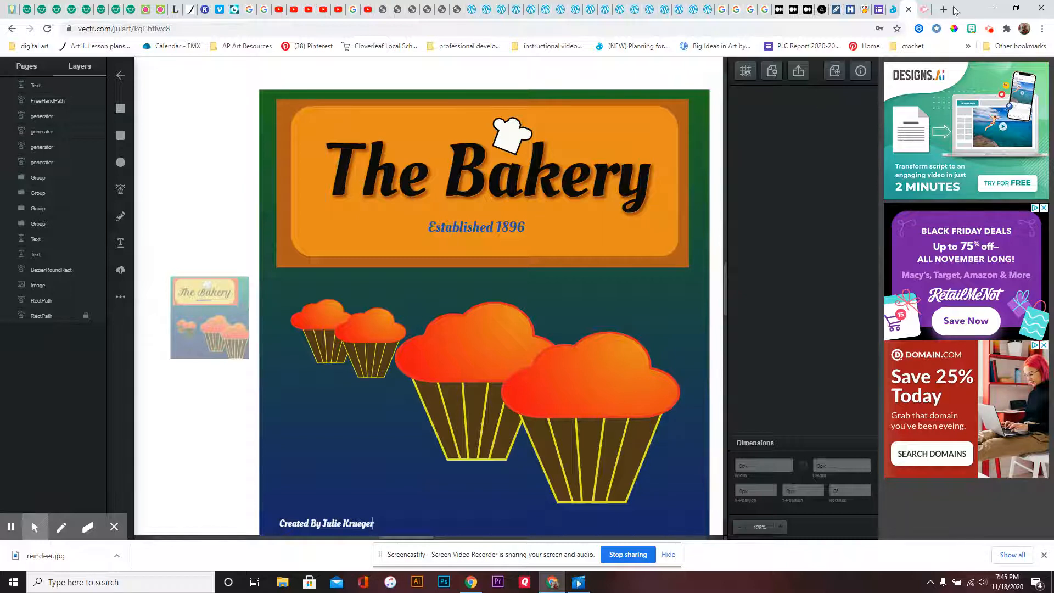
- Set the page to export as jpg with JPG quality at 100%
click(798, 71)
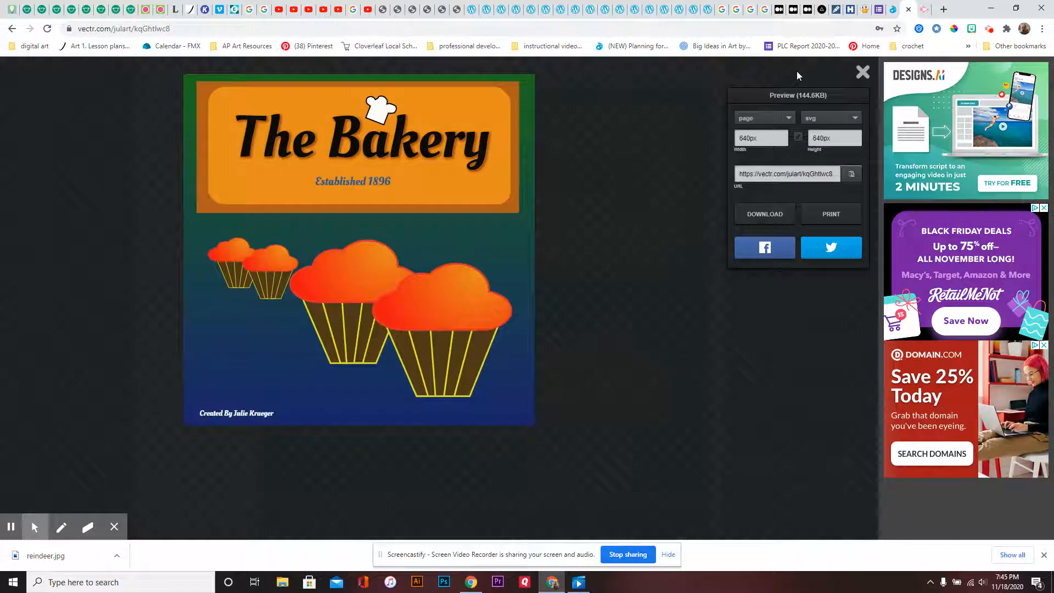
click(853, 120)
click(818, 148)
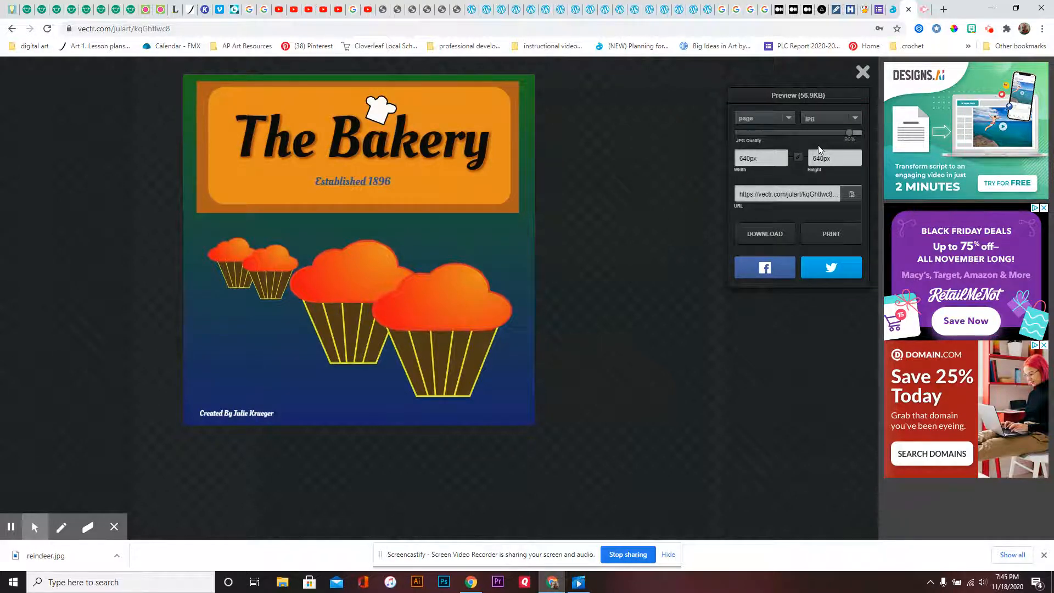
drag(848, 134, 863, 137)
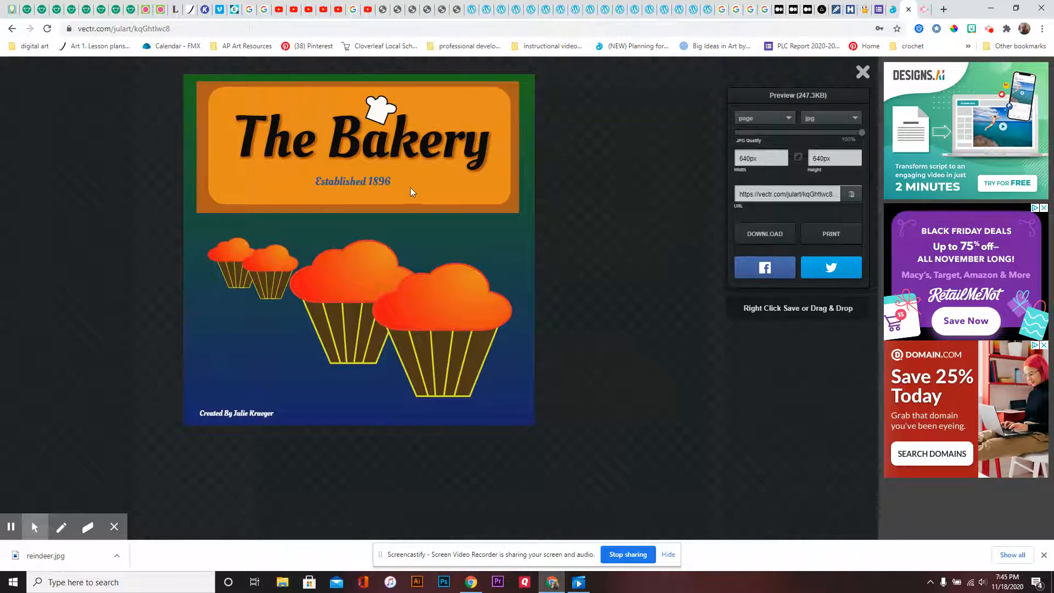
- Download the poster to Downloads as "the bakery practice", leave the export preview, and start a new blank file
click(759, 231)
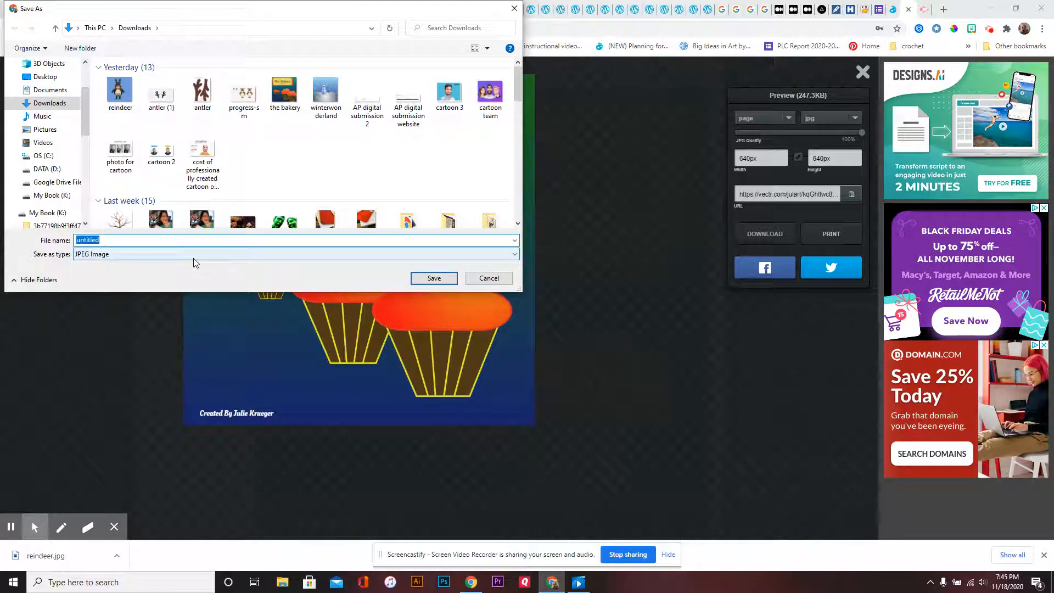
text(the bakery pract)
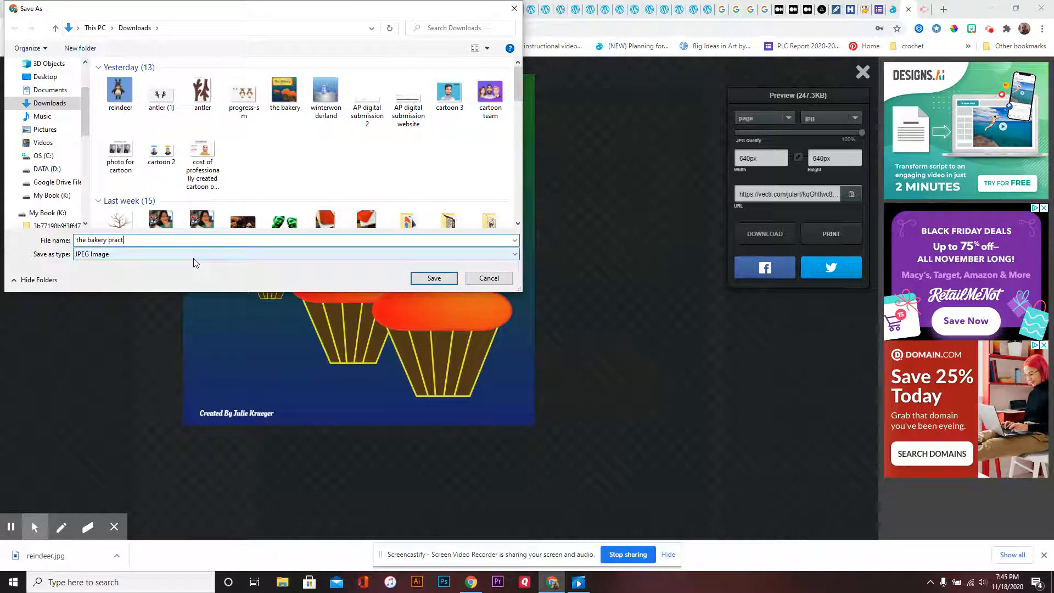
click(432, 278)
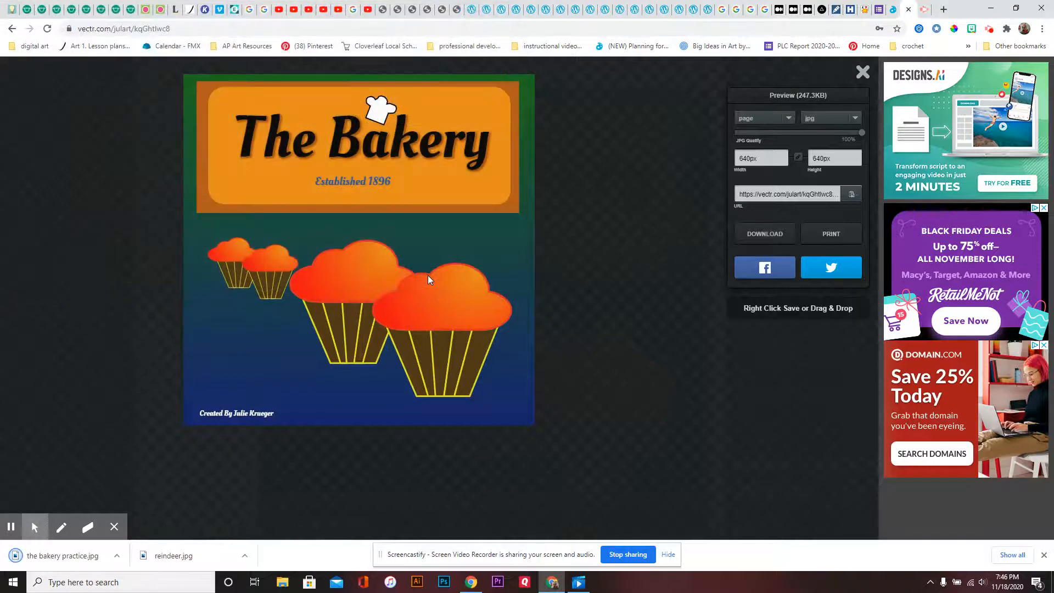
click(862, 73)
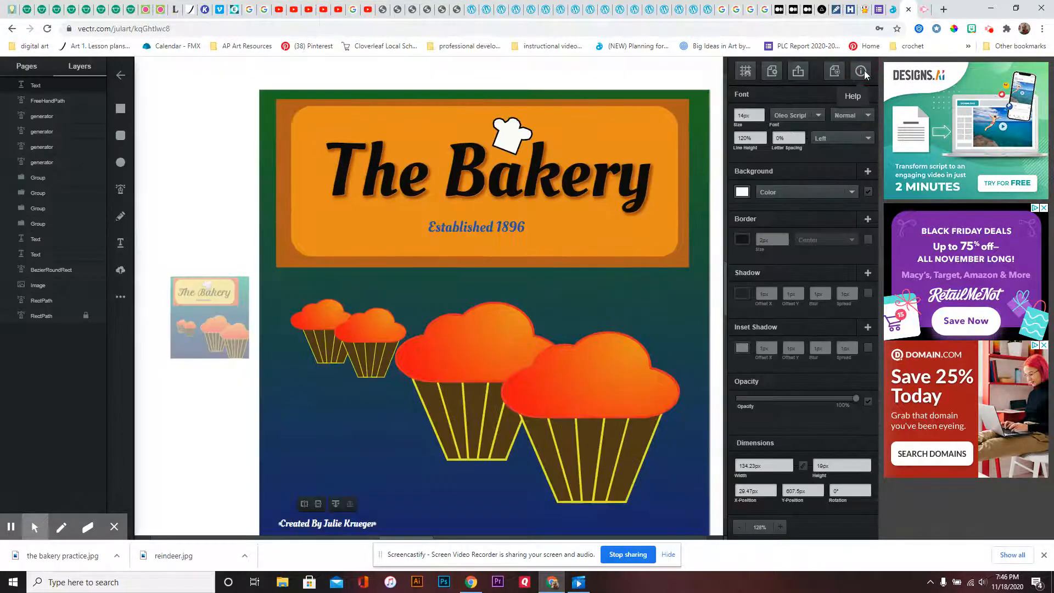
click(835, 72)
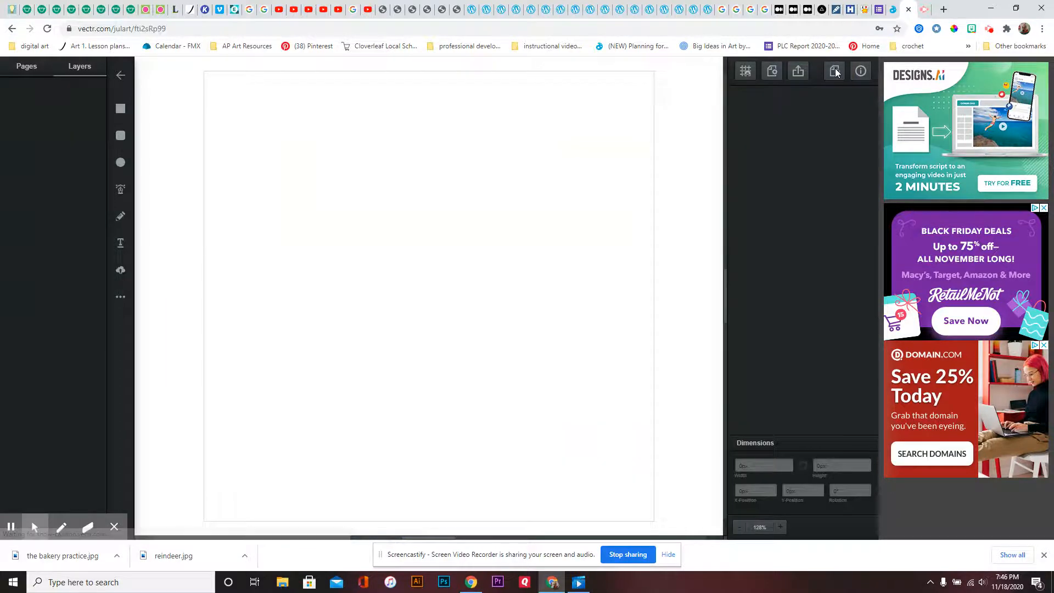
- Switch to Seesaw in a new browser tab, dismiss the access error, and open the Digital Design class journal
click(944, 9)
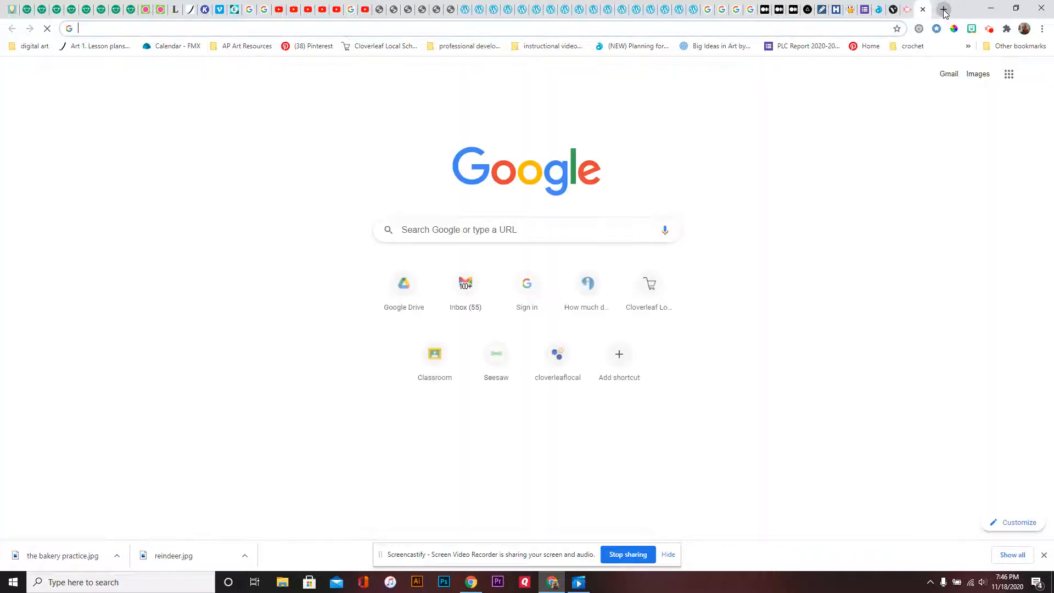
click(496, 356)
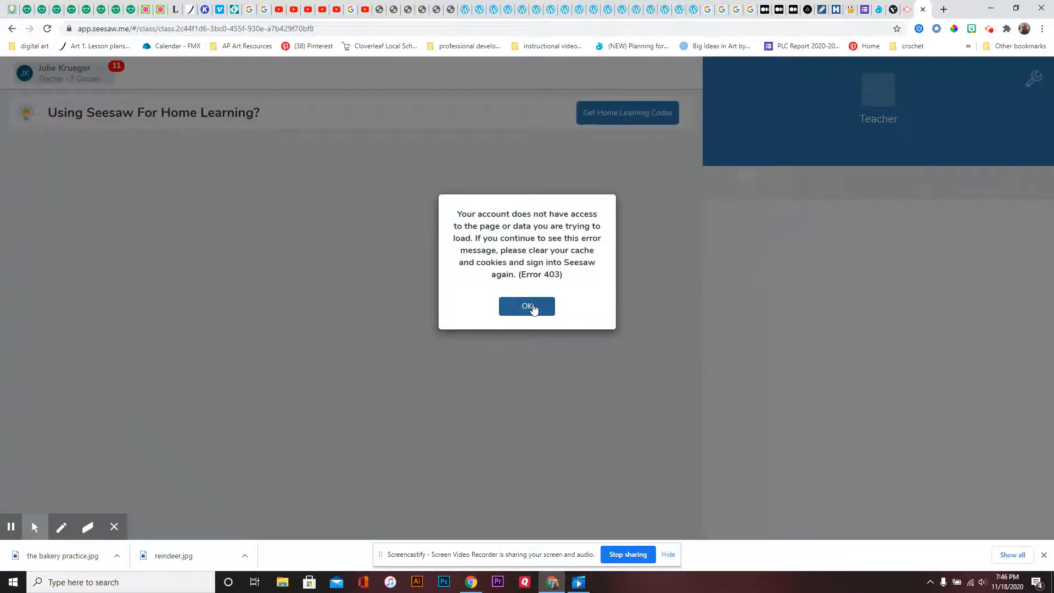
click(528, 306)
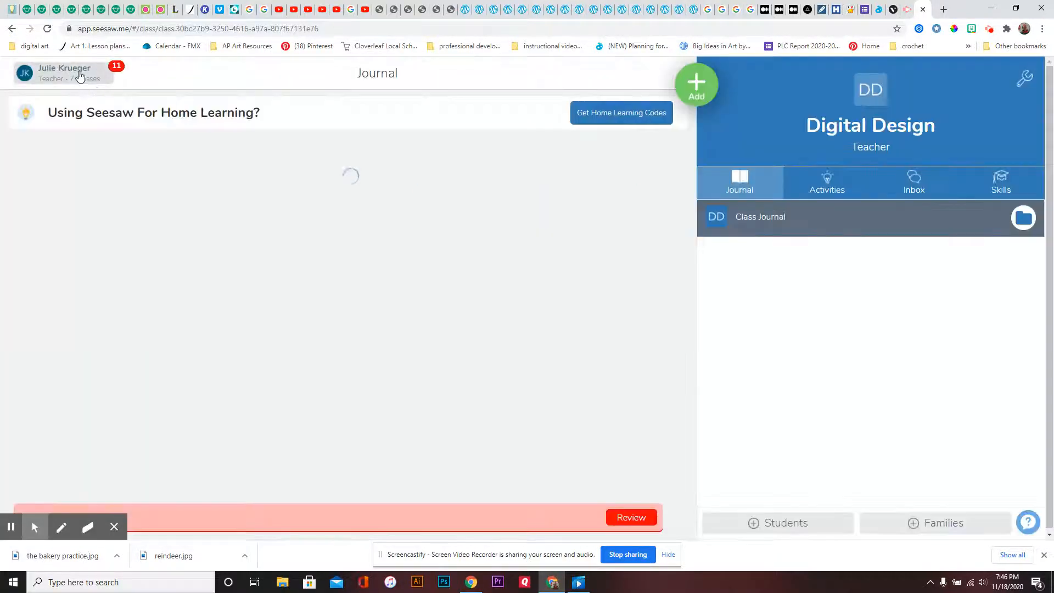
click(80, 76)
click(90, 237)
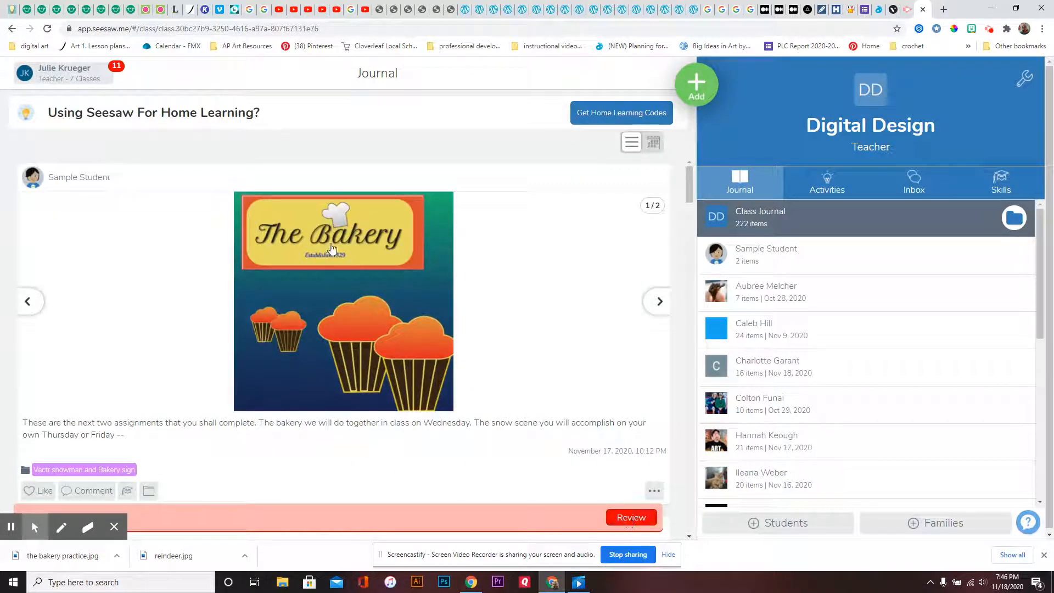
- Create a student work post in the class journal by uploading "the bakery practice" image from the computer's Downloads folder
click(698, 83)
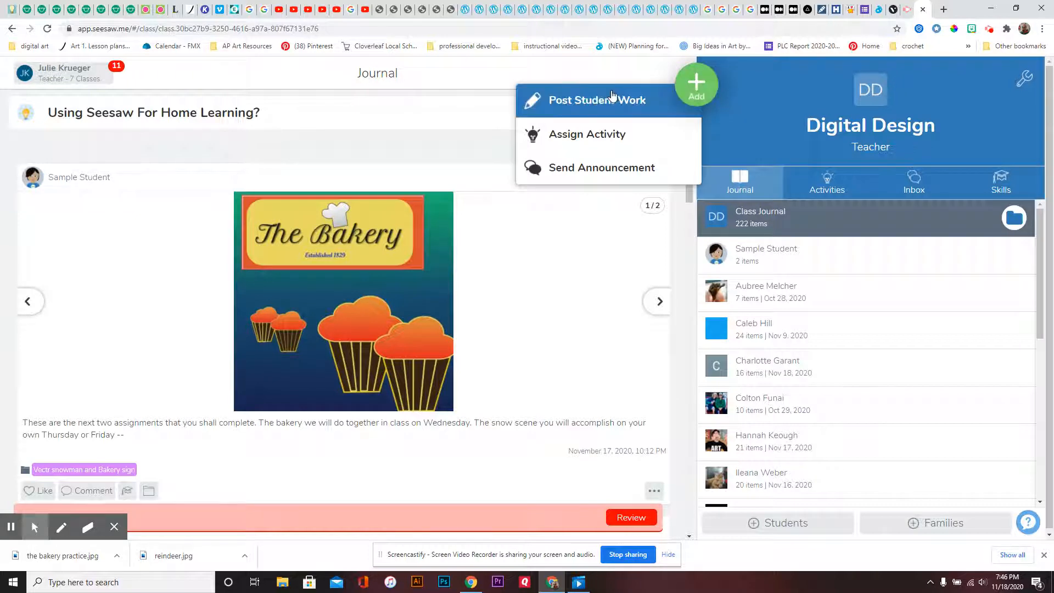
click(592, 101)
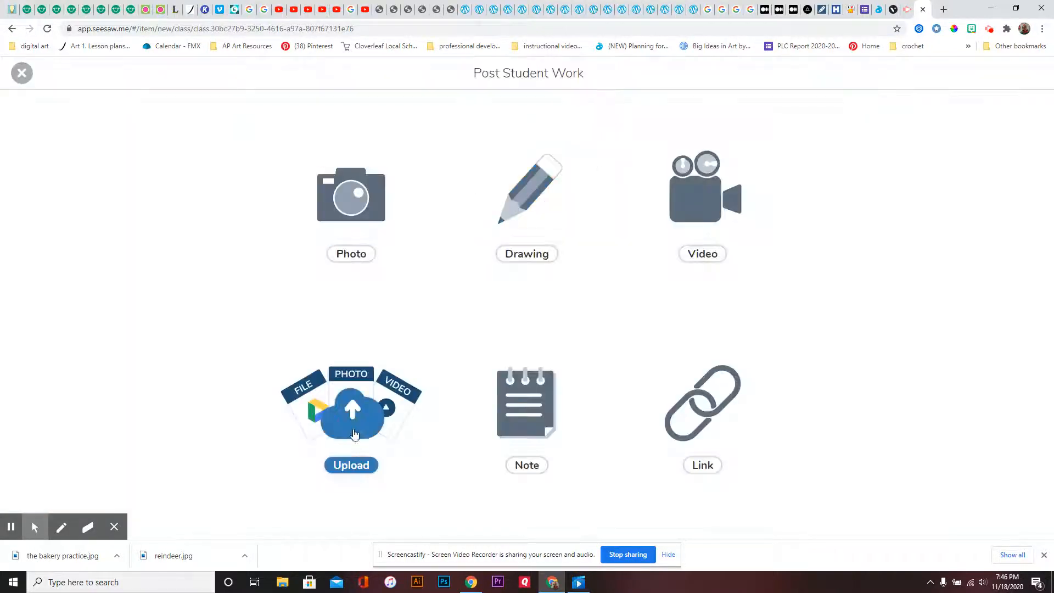
click(354, 427)
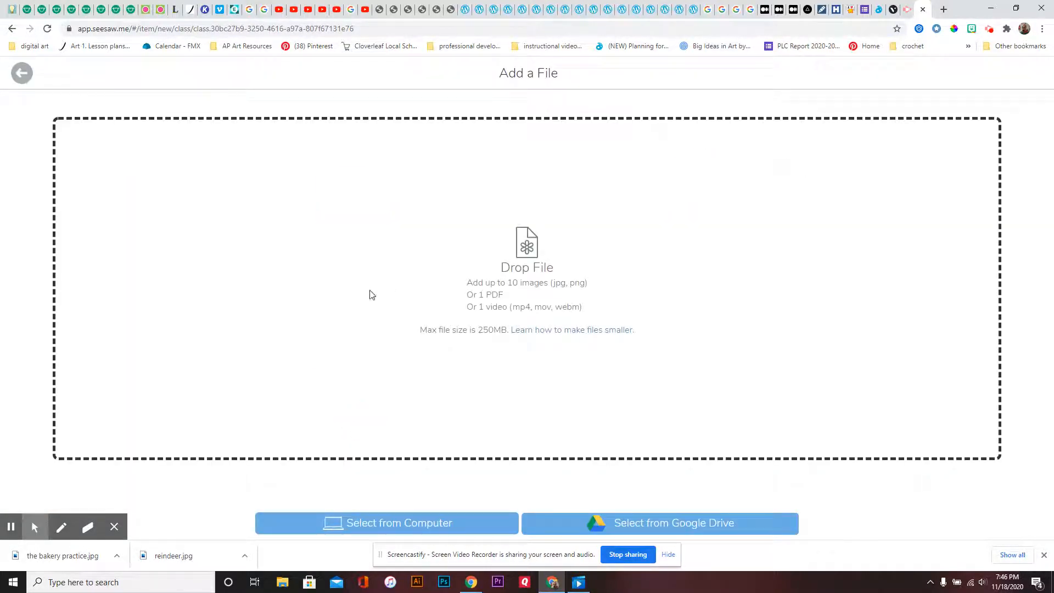
click(383, 523)
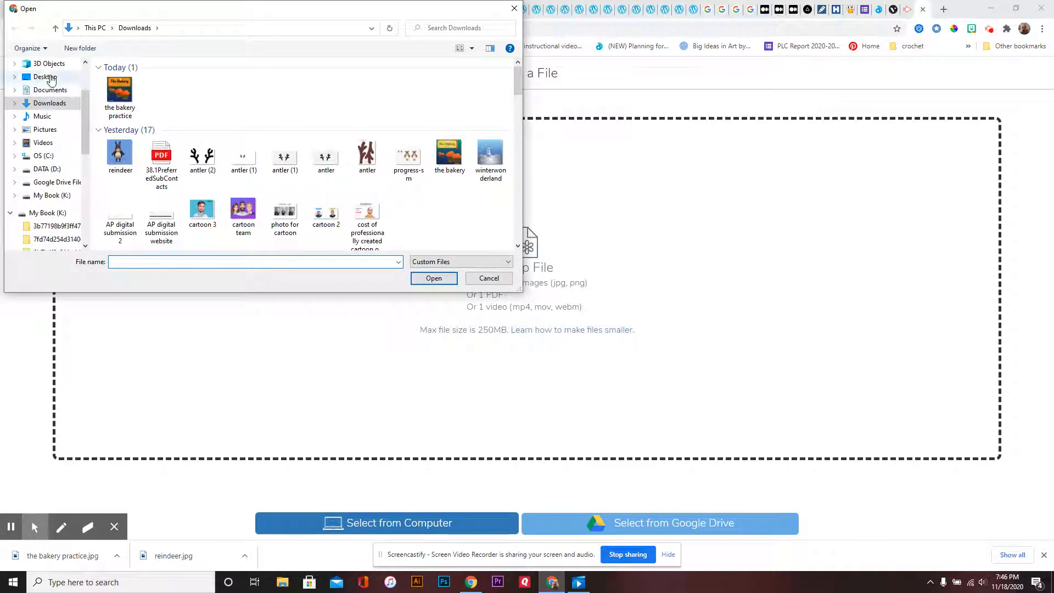
click(118, 89)
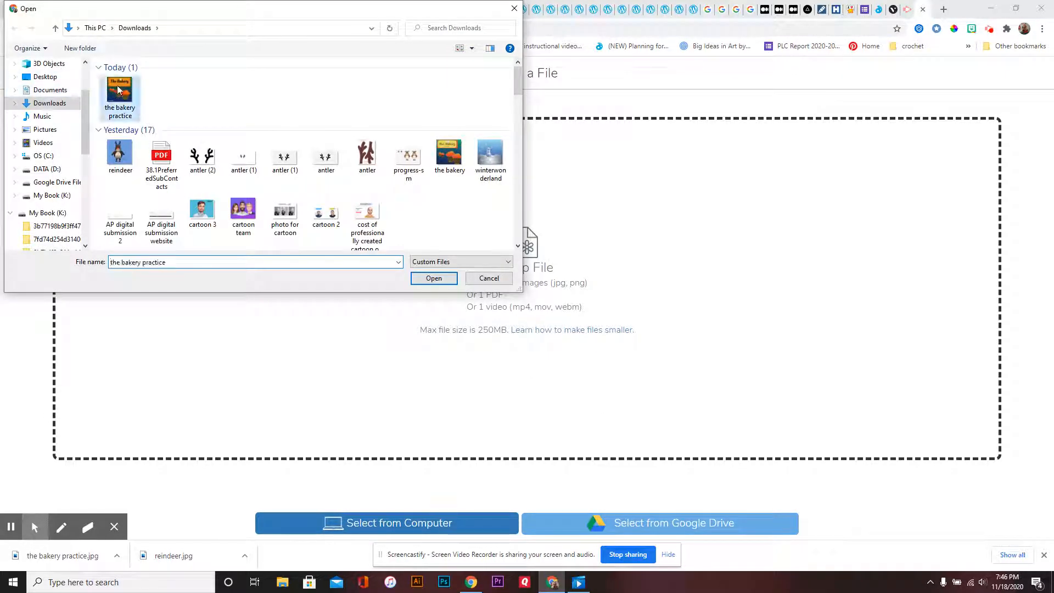
click(434, 278)
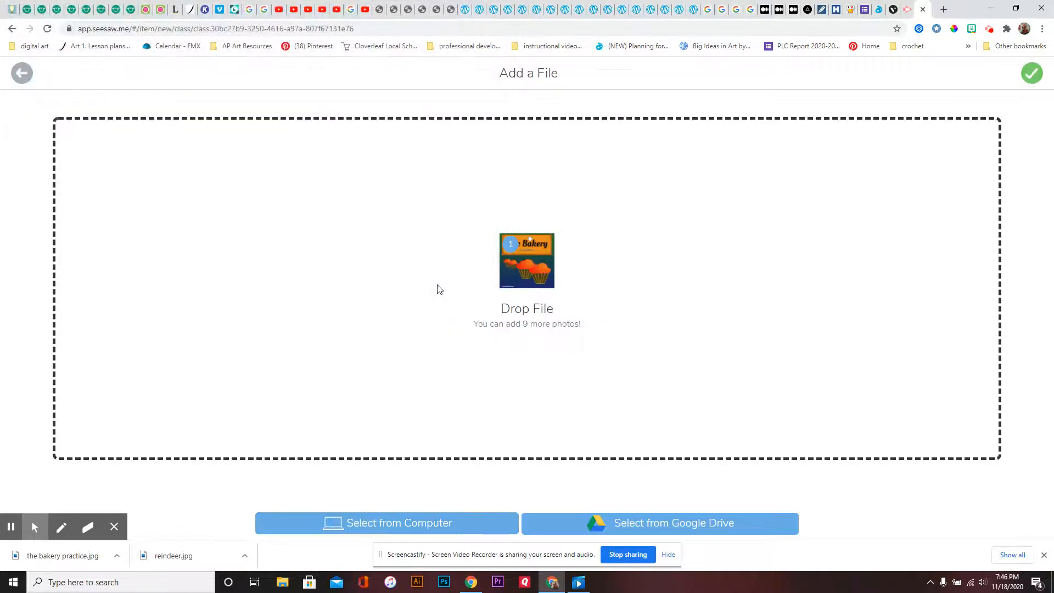
click(1031, 73)
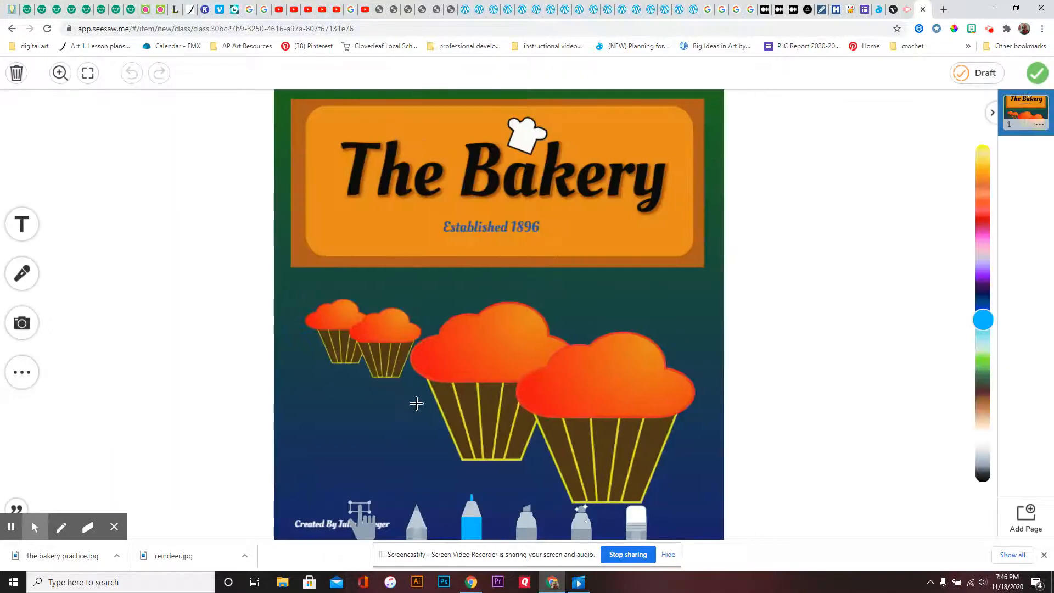
click(21, 374)
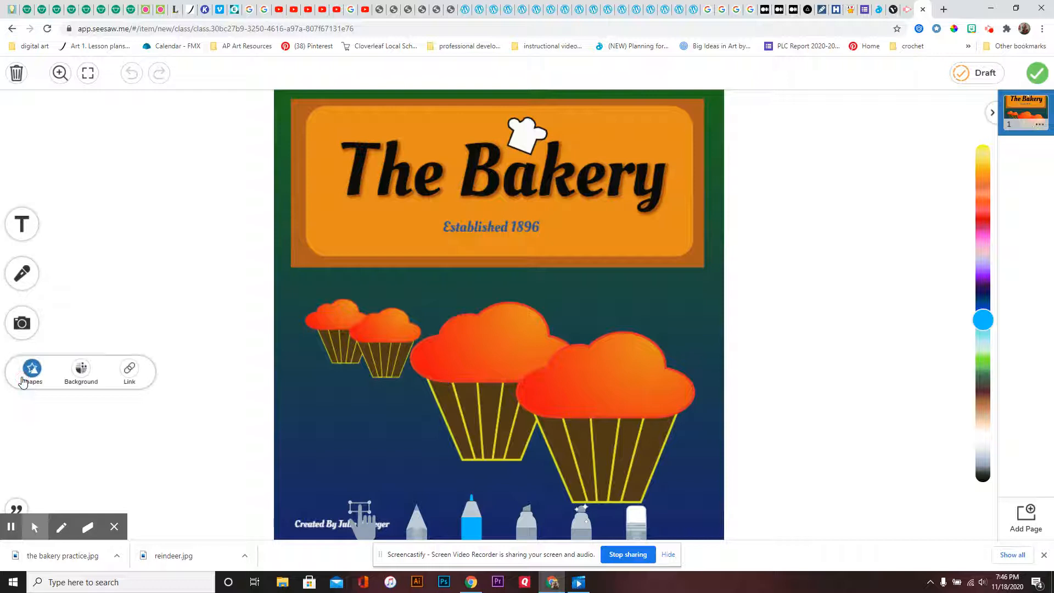
click(30, 374)
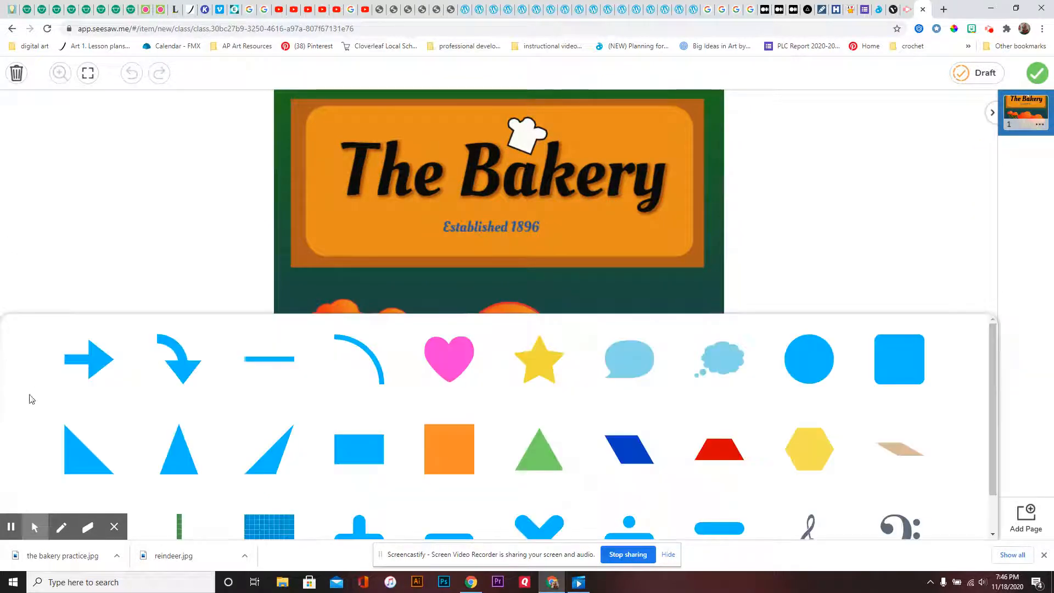
click(116, 269)
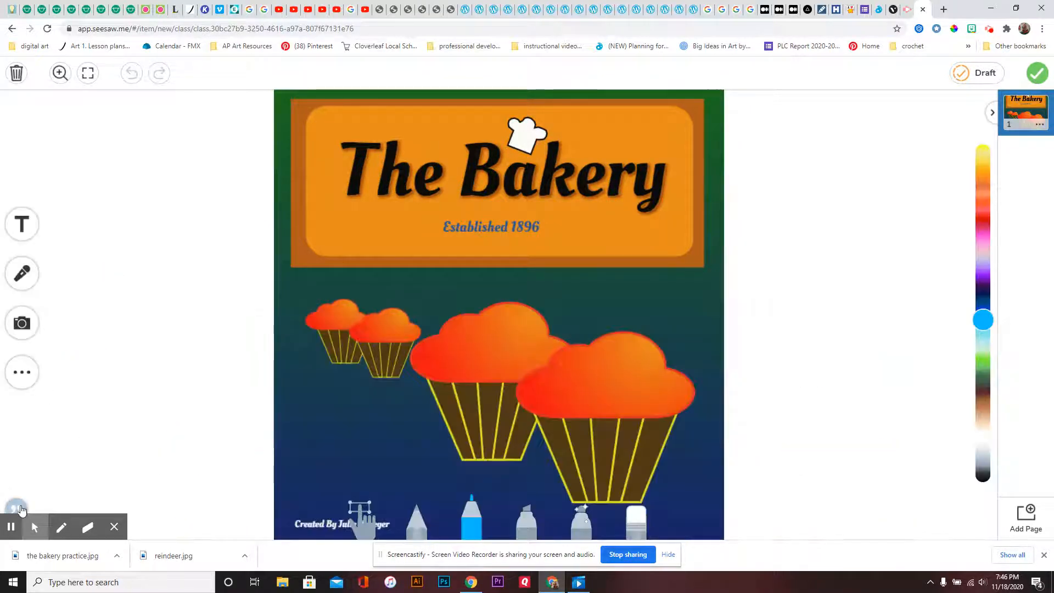
- Start the post's caption with "Here is the example for project one for this week. I found it easier to do as I went"
click(114, 527)
click(17, 509)
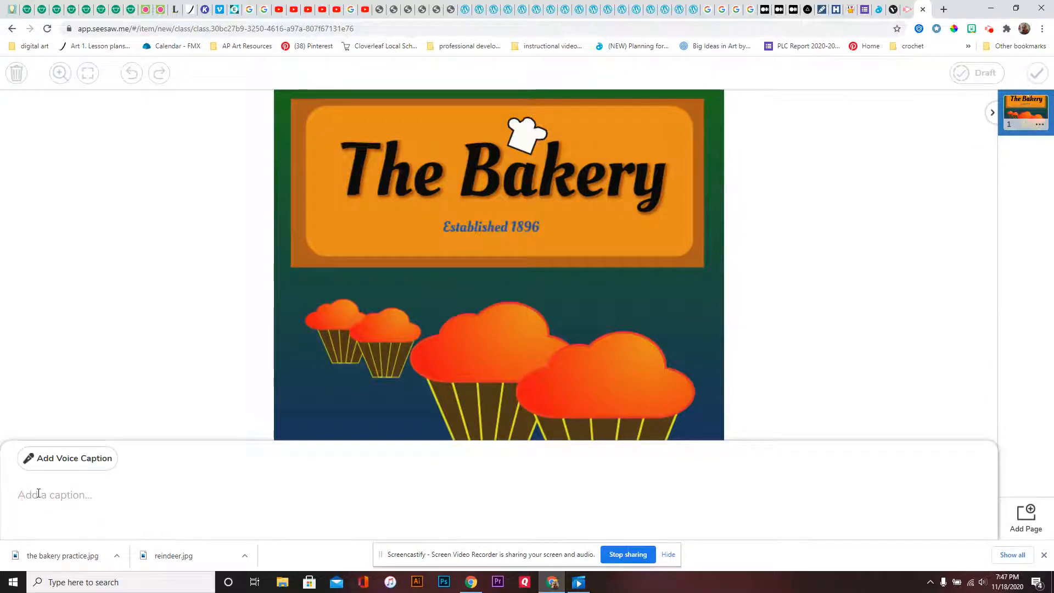
text(Here is the)
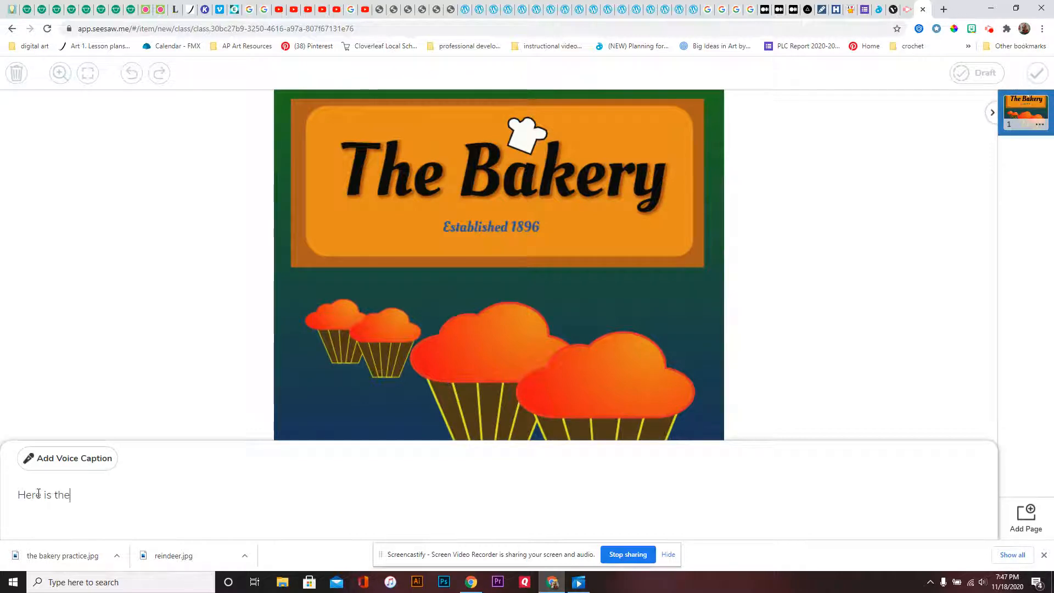
text( example for proje)
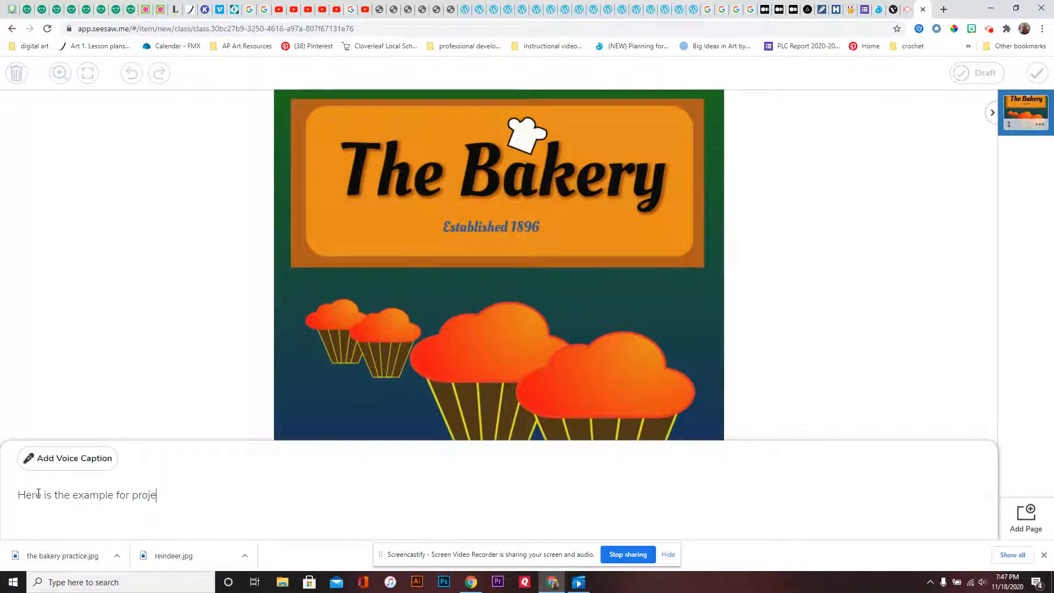
text(ct one)
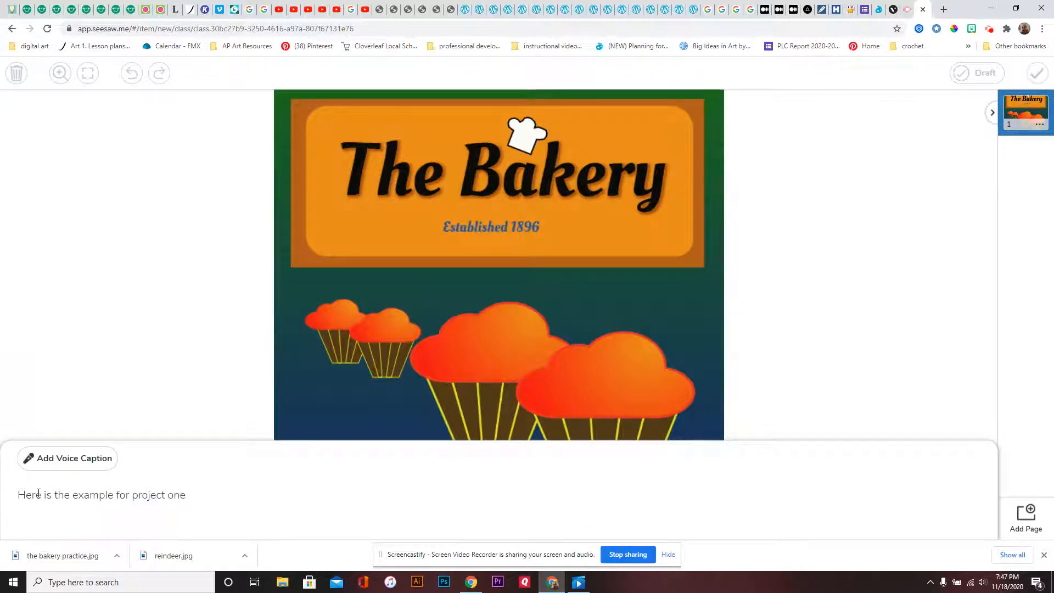
text( for this week. I found it easier to do as I went)
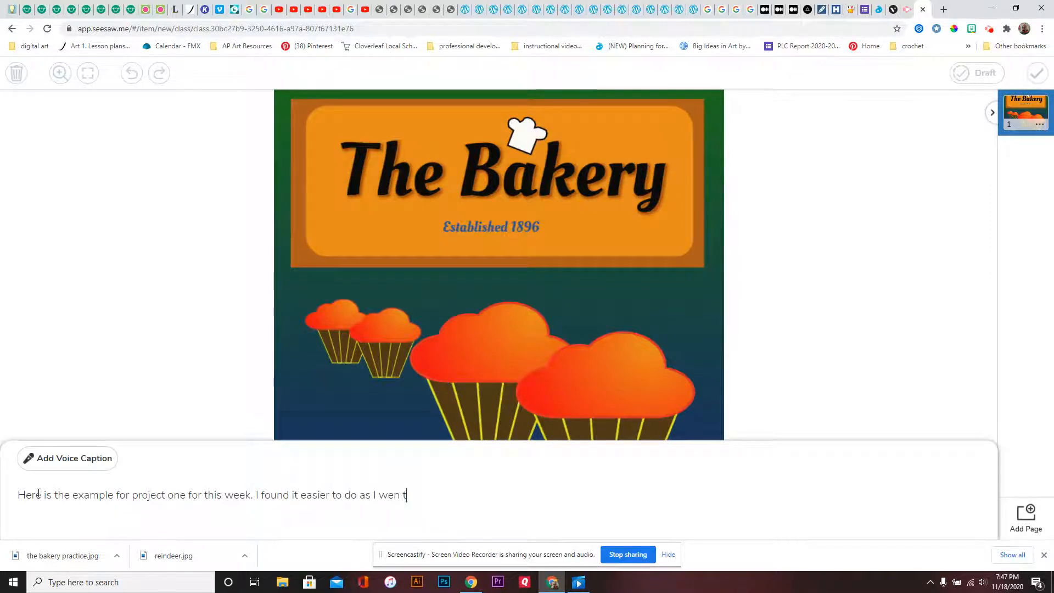
- Complete the caption with "along. However, I learned Illustrator first and I miss the extra tools." and save it
text( along. However, I learned Illustrator)
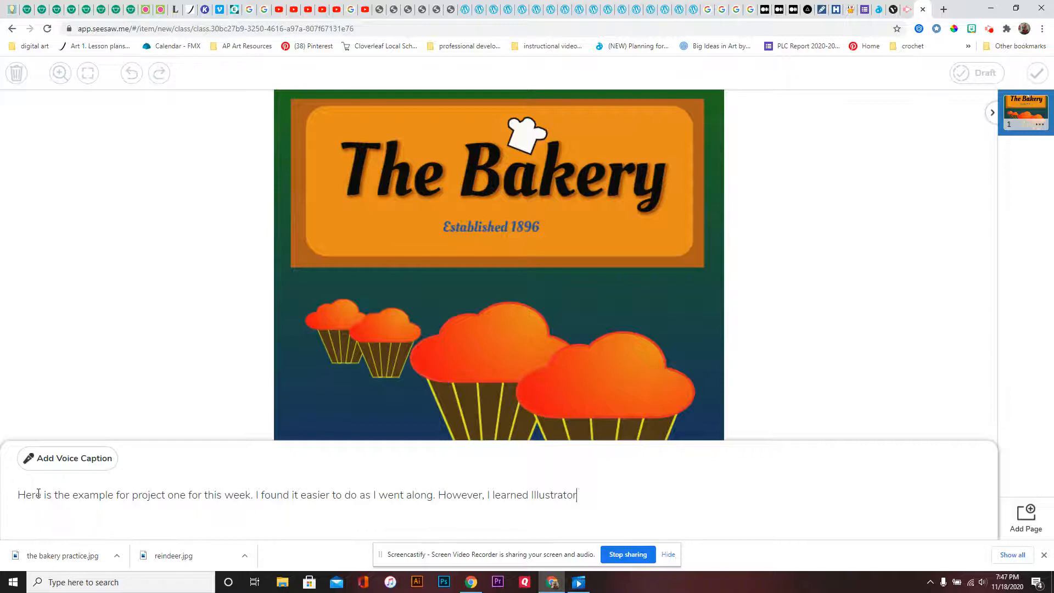
text( first and I miss the extra tools.)
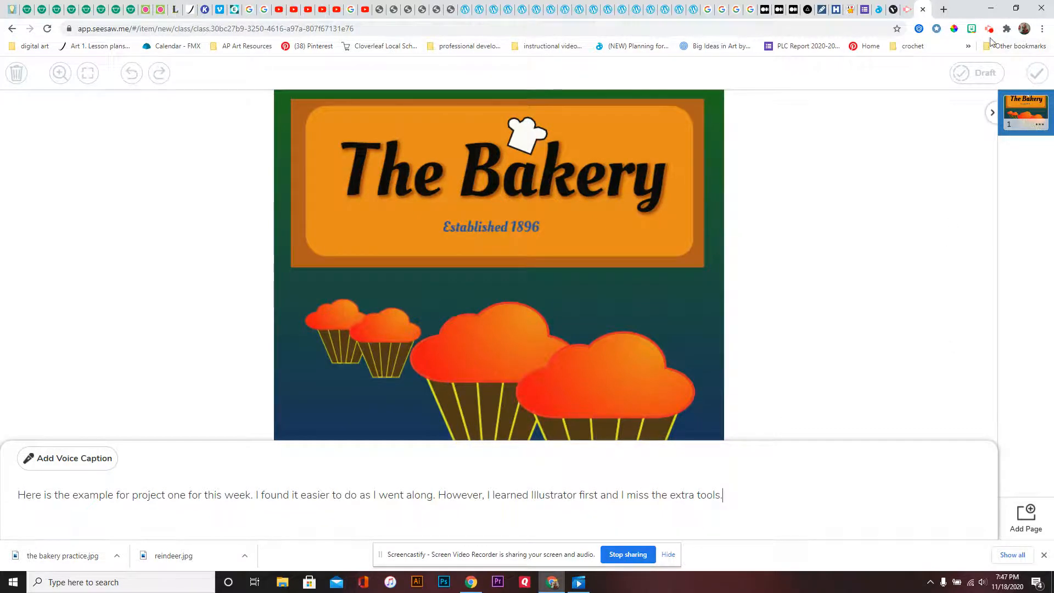
click(1037, 76)
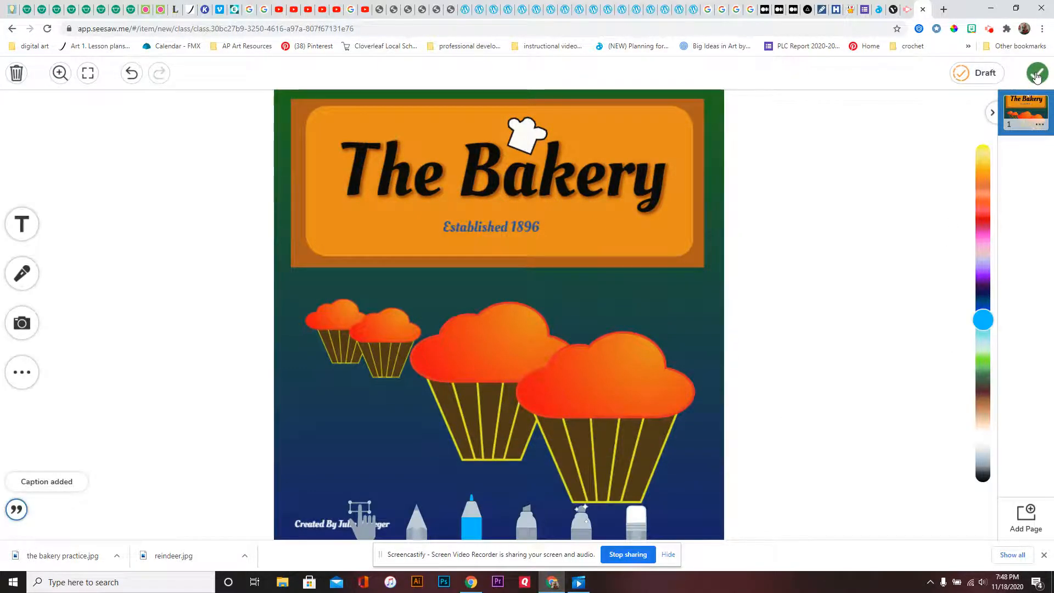
- Finish editing the post and assign it to Sample Student
click(1036, 76)
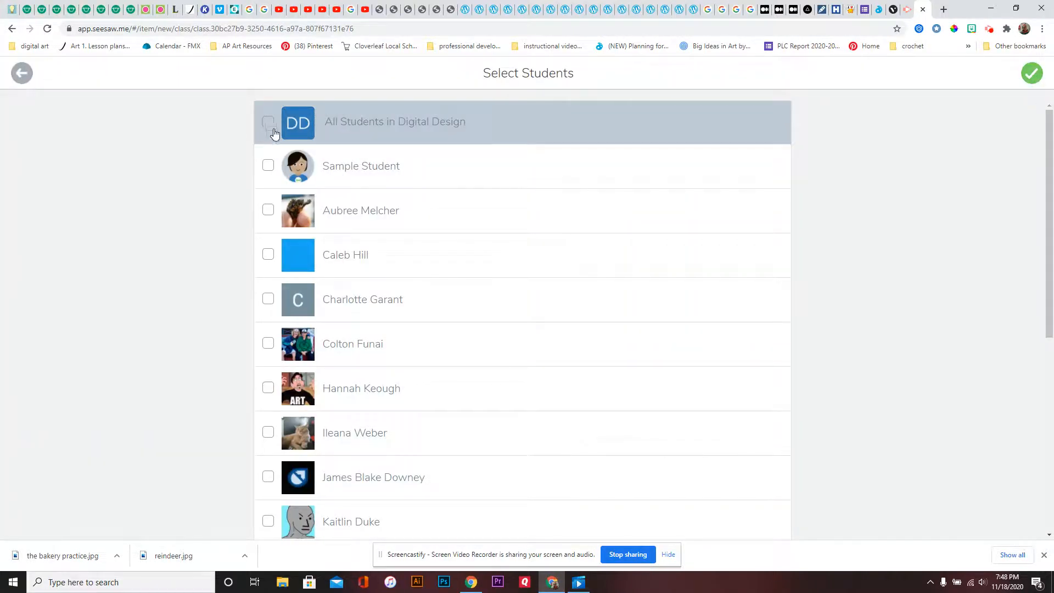
click(268, 166)
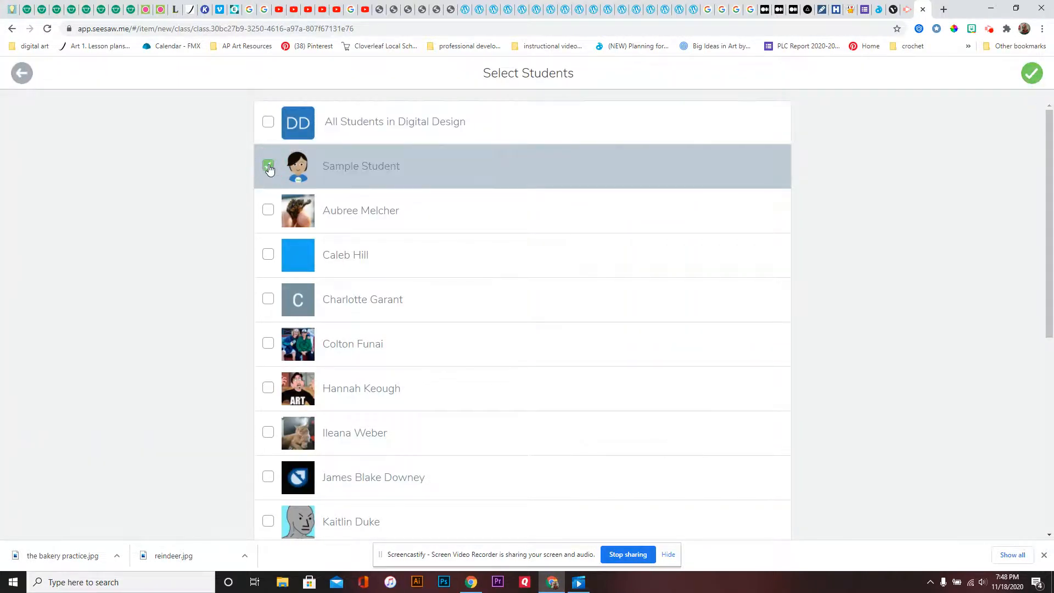
click(1028, 79)
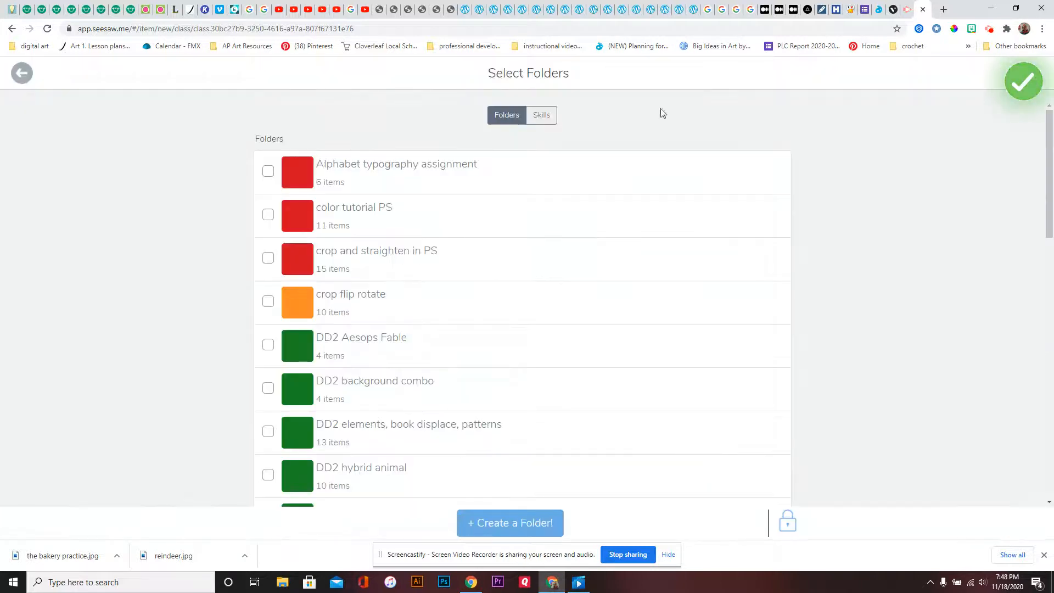
- File the post in the "Vectr snowman and Bakery sign" folder and publish it to the journal
scroll(494, 247, down, 8)
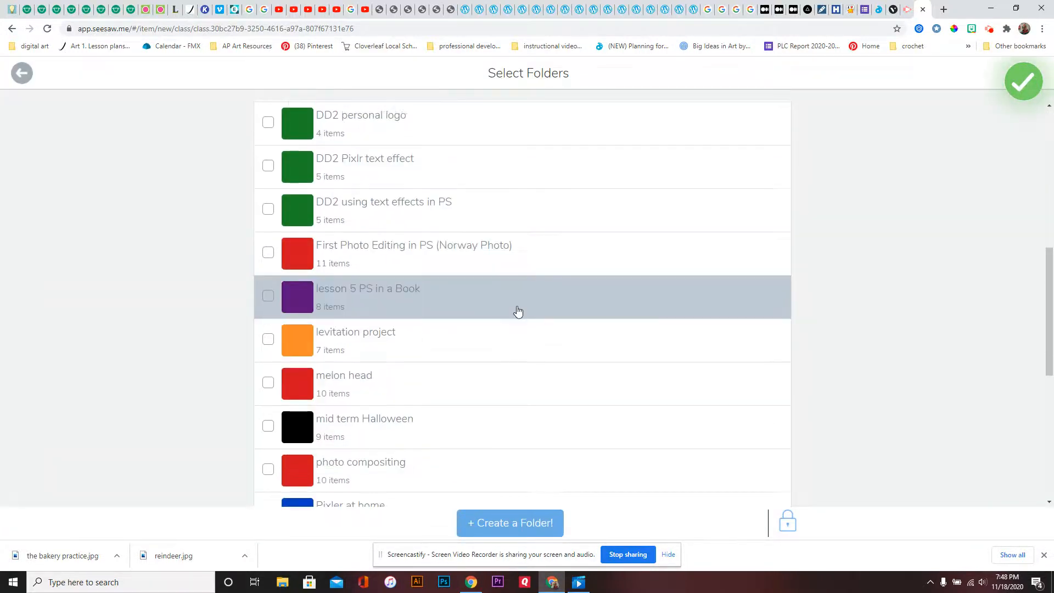
scroll(518, 311, down, 3)
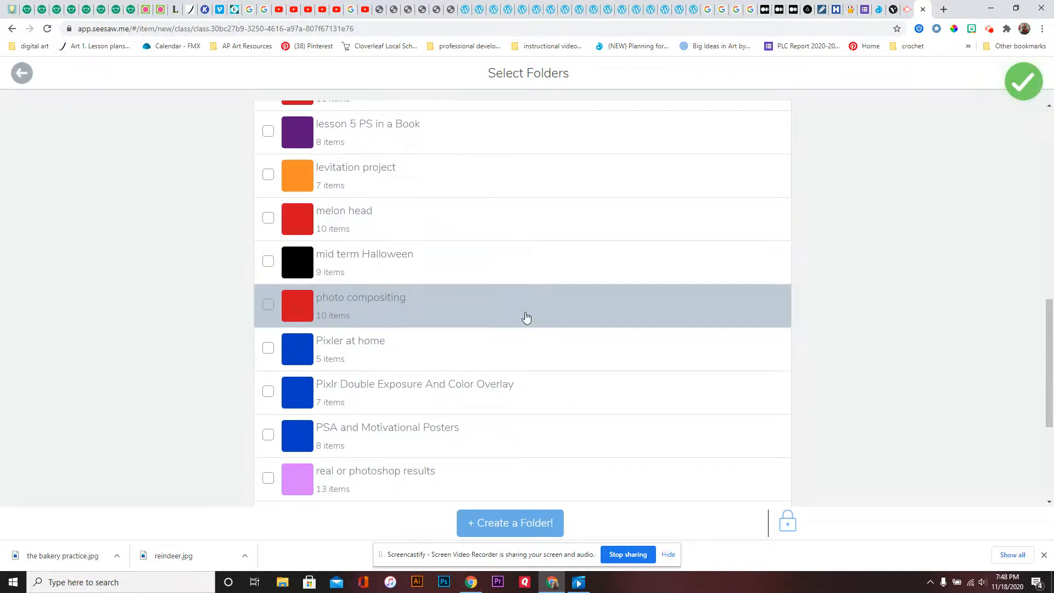
scroll(525, 317, down, 4)
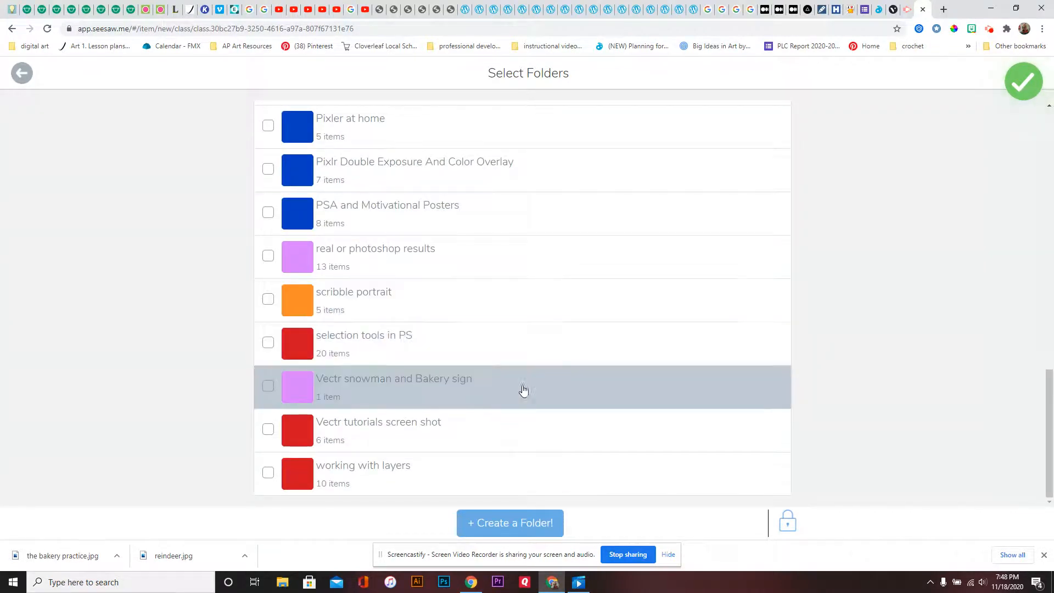
click(397, 395)
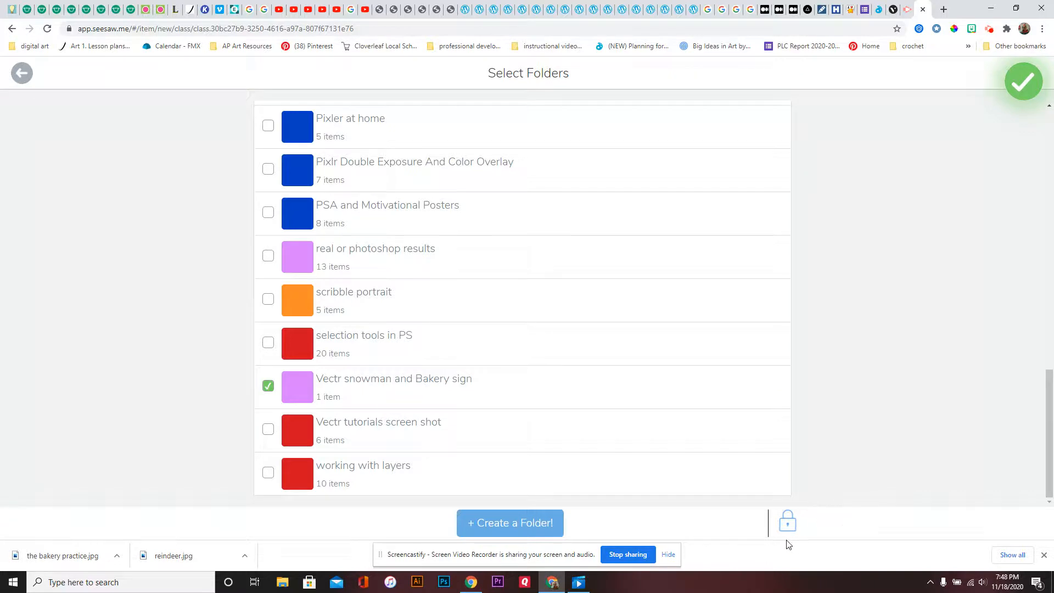
click(1028, 79)
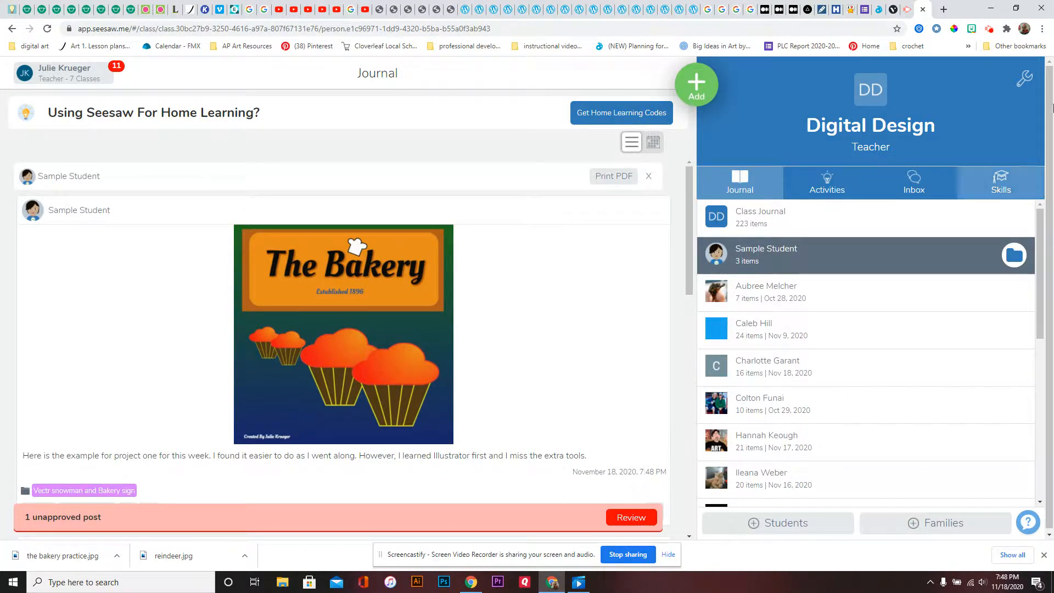
click(907, 11)
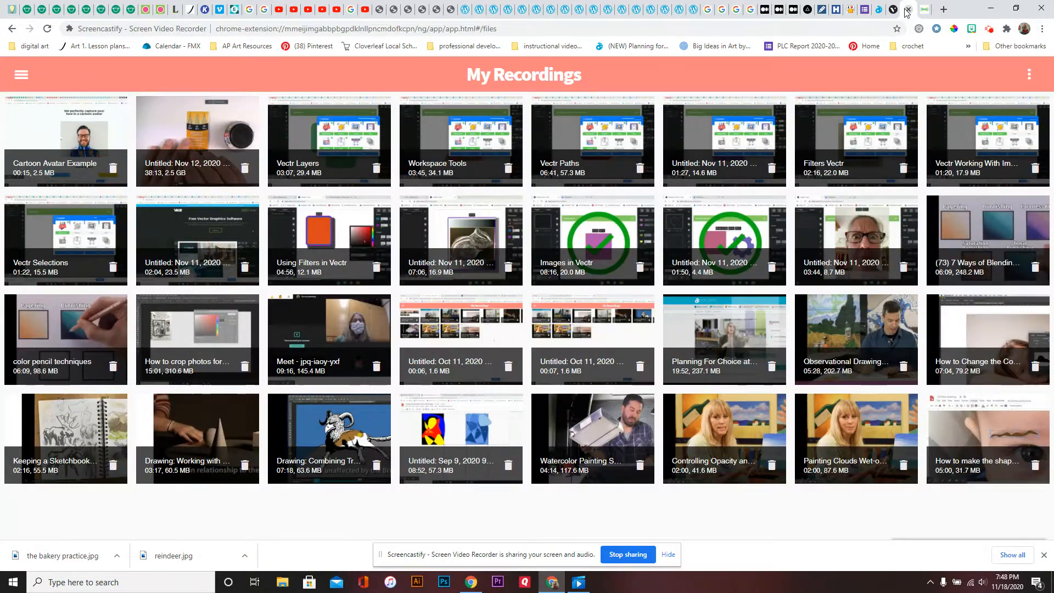
click(909, 10)
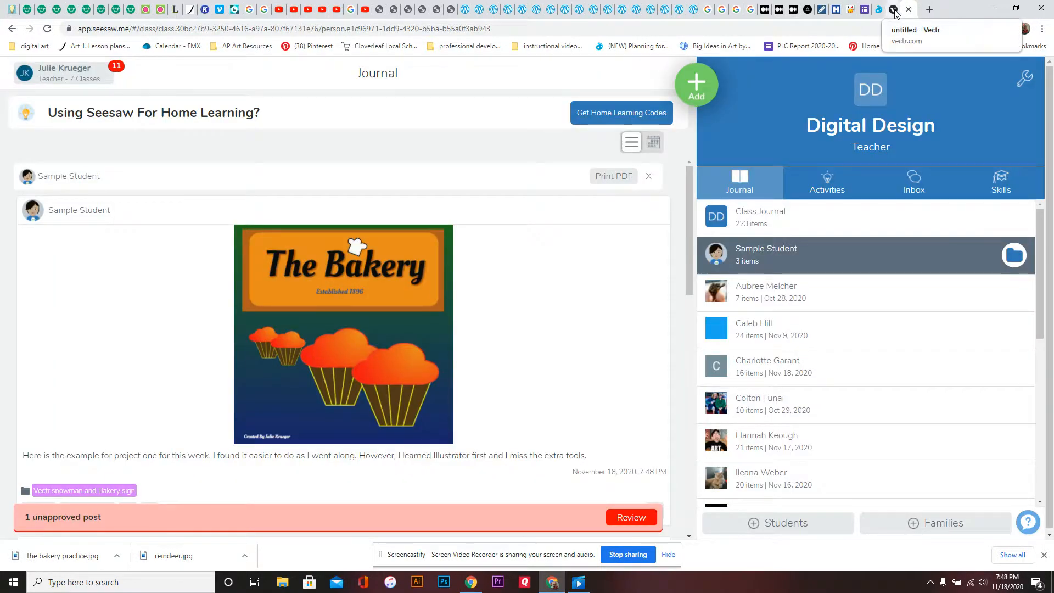
click(991, 30)
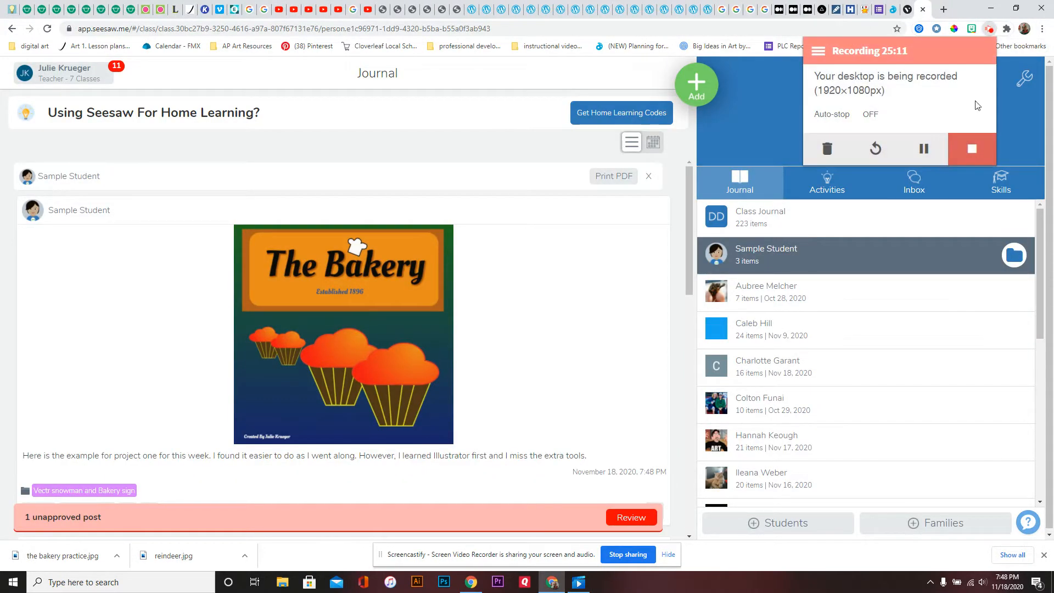